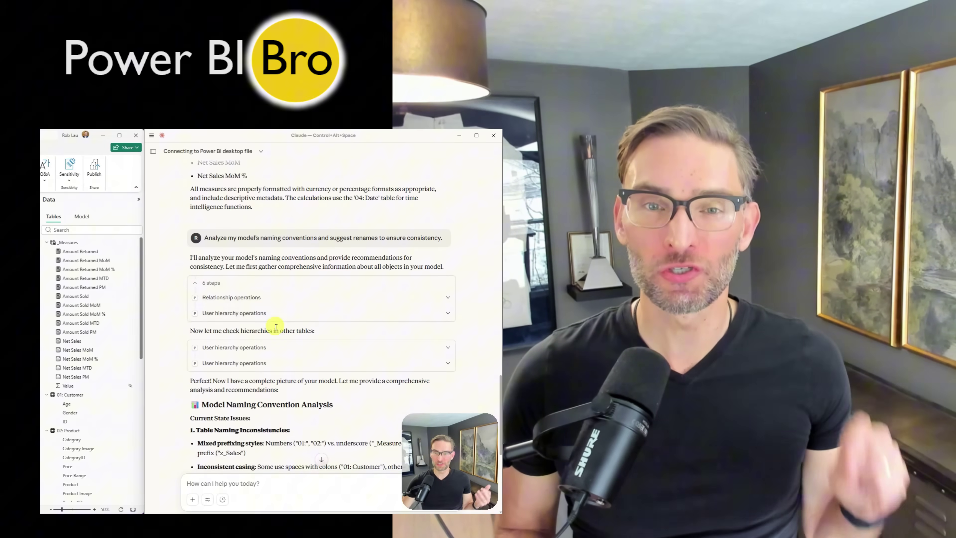
Read Claude's rename recommendations, then start a follow-up message beginning 'Rename some of'.
scroll(281, 269, down, 1)
scroll(281, 268, down, 3)
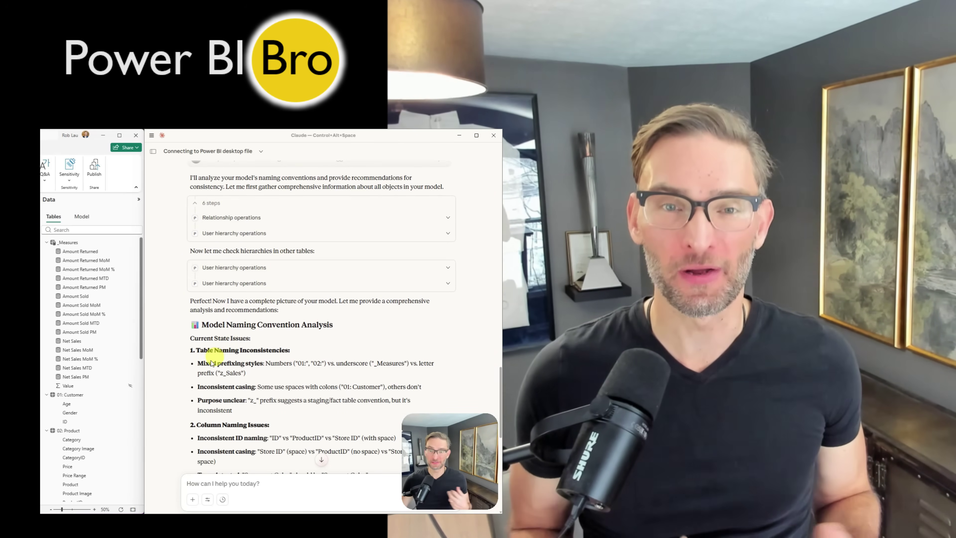
scroll(263, 366, down, 2)
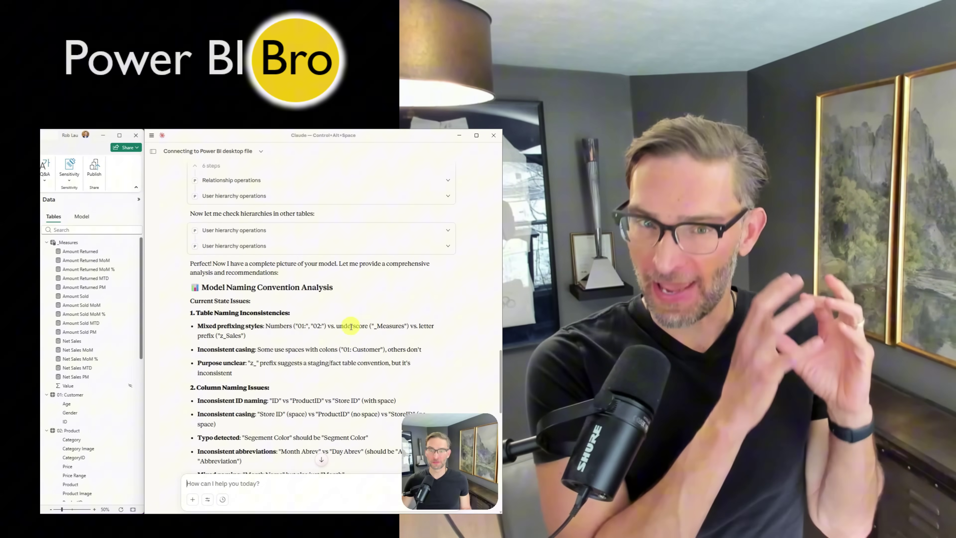
scroll(350, 327, down, 2)
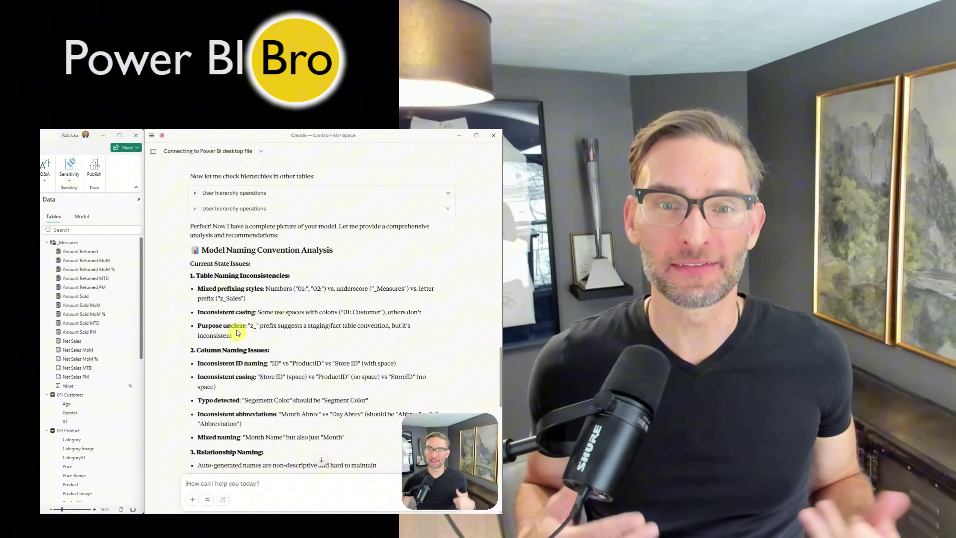
scroll(250, 343, down, 5)
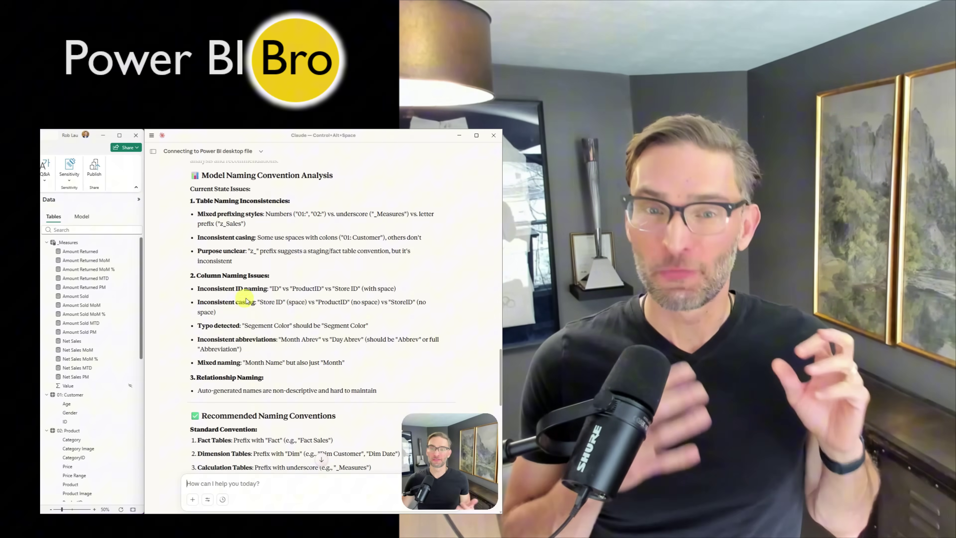
scroll(279, 323, down, 4)
scroll(274, 318, down, 5)
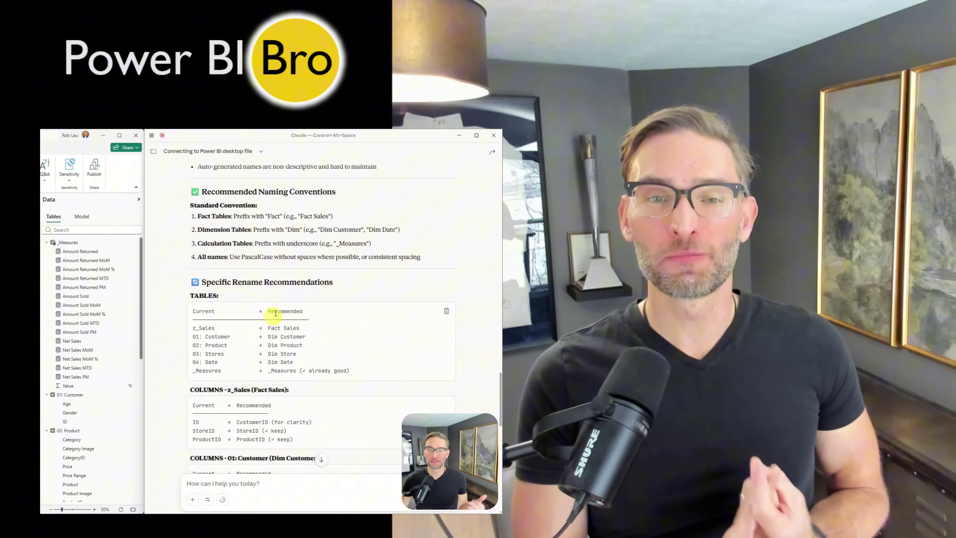
scroll(275, 311, down, 4)
scroll(277, 308, down, 15)
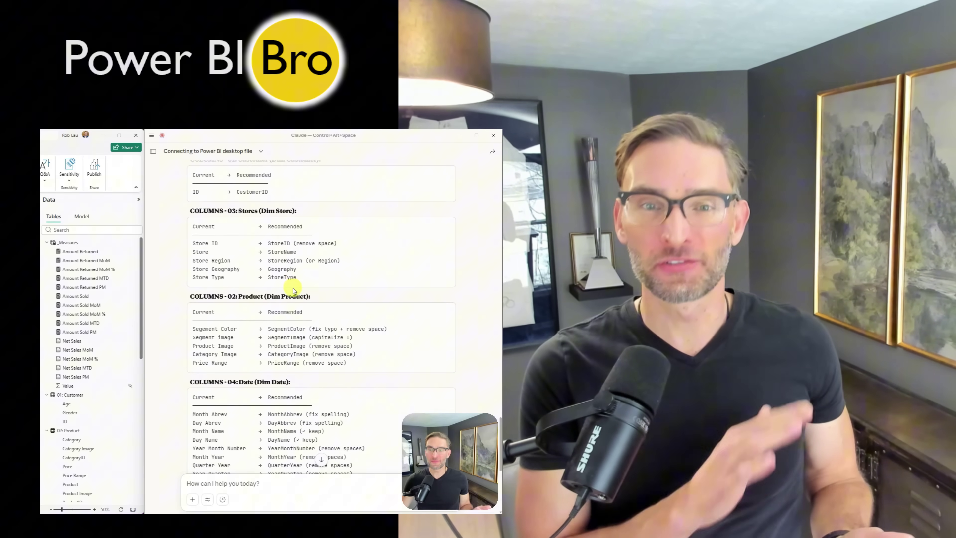
scroll(291, 251, down, 7)
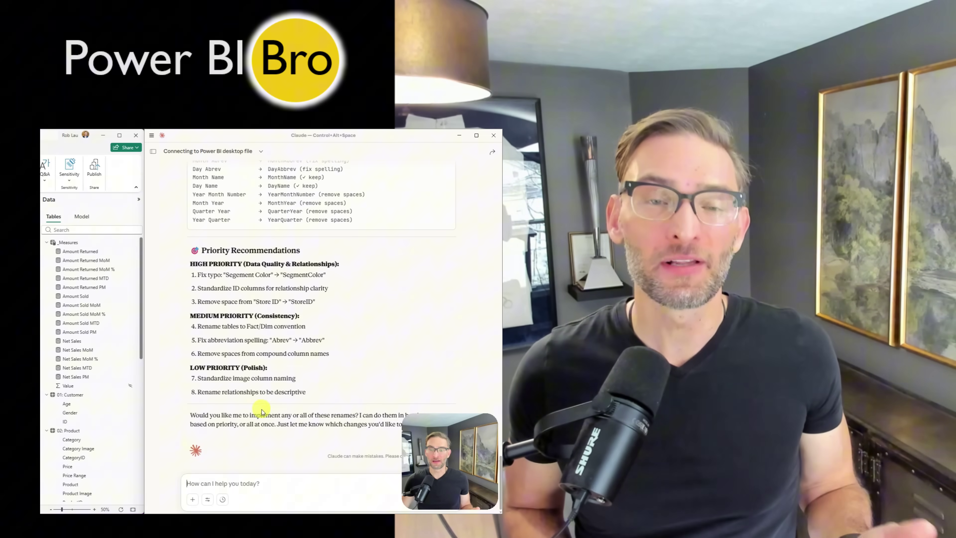
click(246, 482)
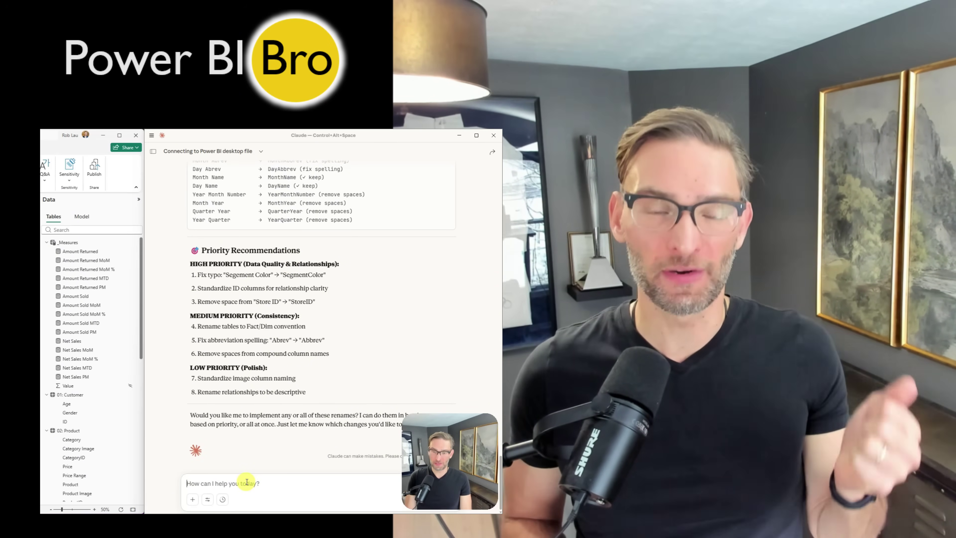
text(Re)
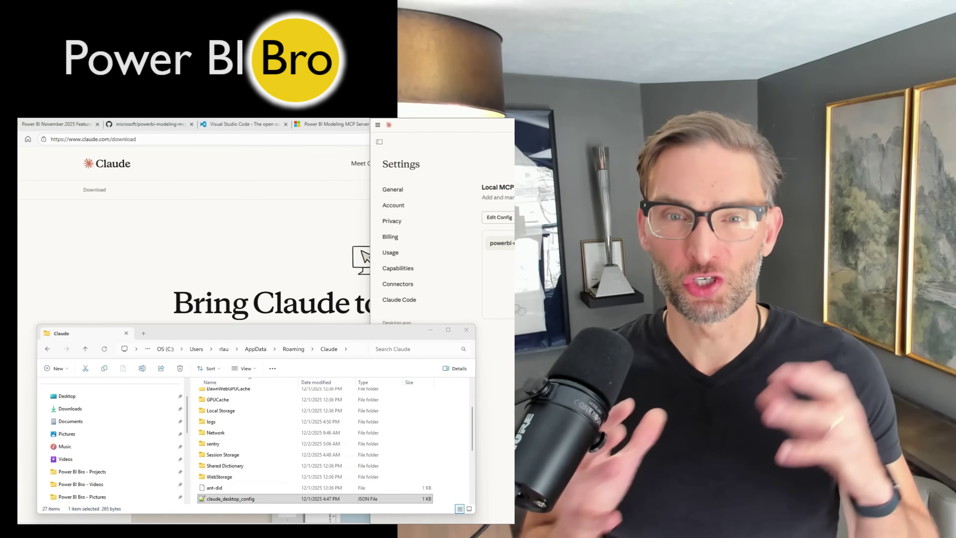
Open claude_desktop_config.json to review the MCP server configuration.
key(Return)
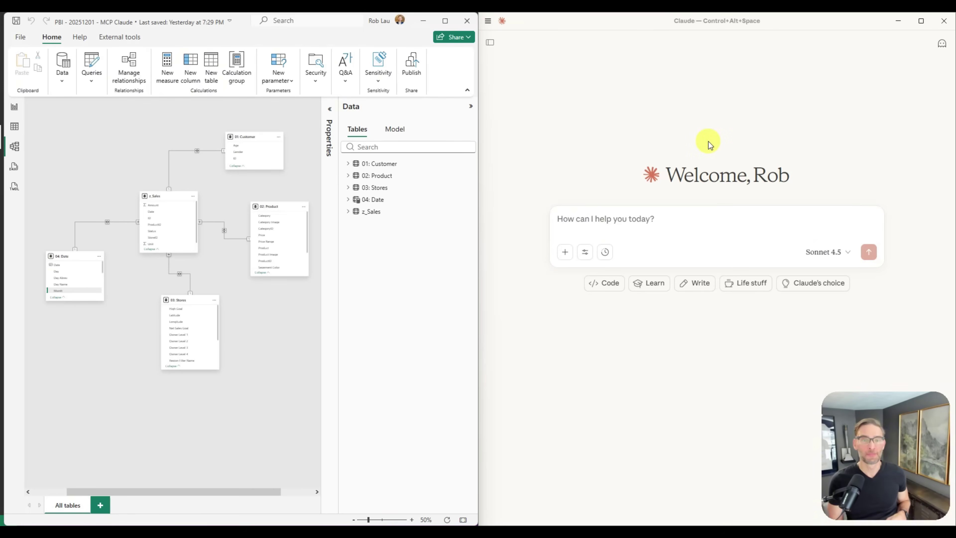
Send Claude the request 'connect to the open power bi desktop file'.
click(628, 225)
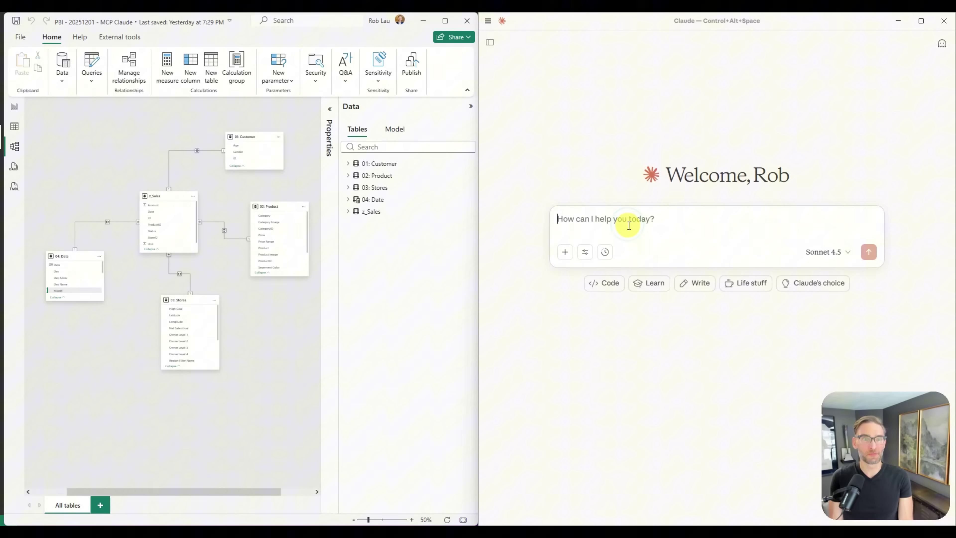
click(668, 222)
text(conne)
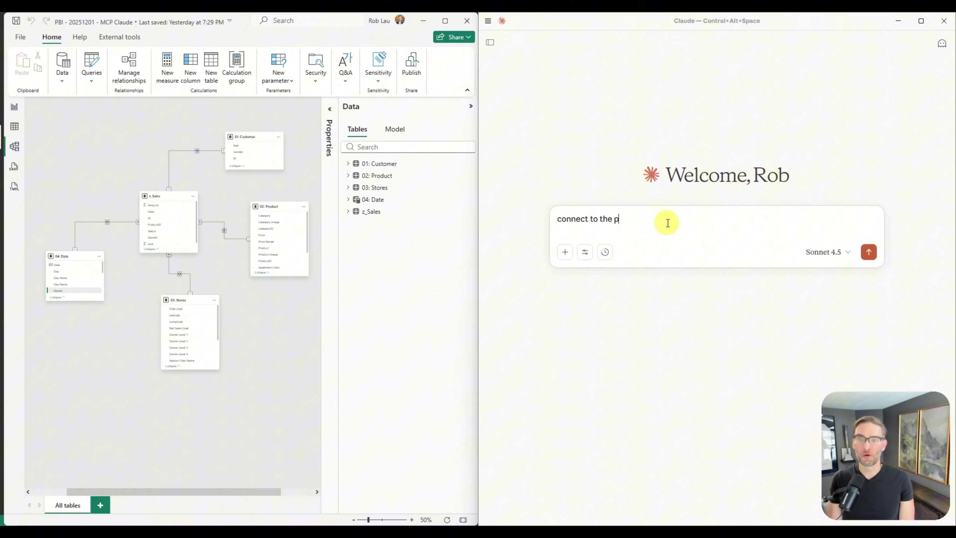
text(ct to the opeeeeeeeeeen power)
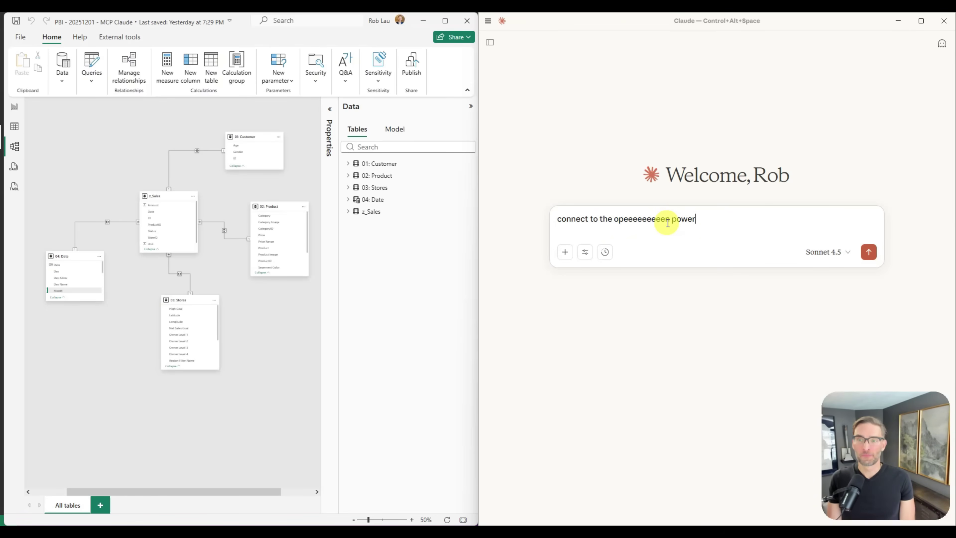
key(BackSpace)
key(BackSpace)
key(BackSpace)
key(BackSpace)
key(BackSpace)
key(BackSpace)
key(BackSpace)
key(BackSpace)
key(BackSpace)
key(BackSpace)
key(BackSpace)
key(BackSpace)
key(BackSpace)
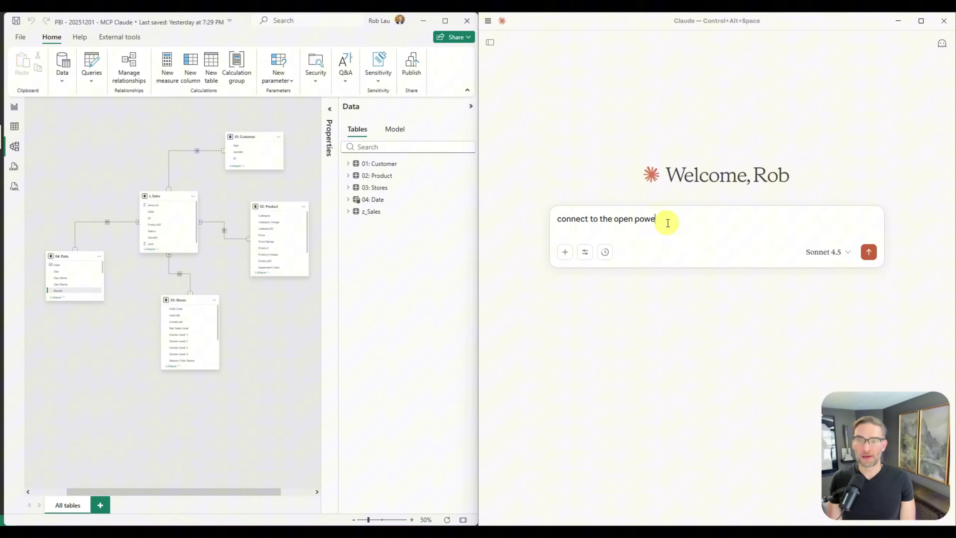
text(eeeeeer bi)
key(BackSpace)
key(BackSpace)
key(BackSpace)
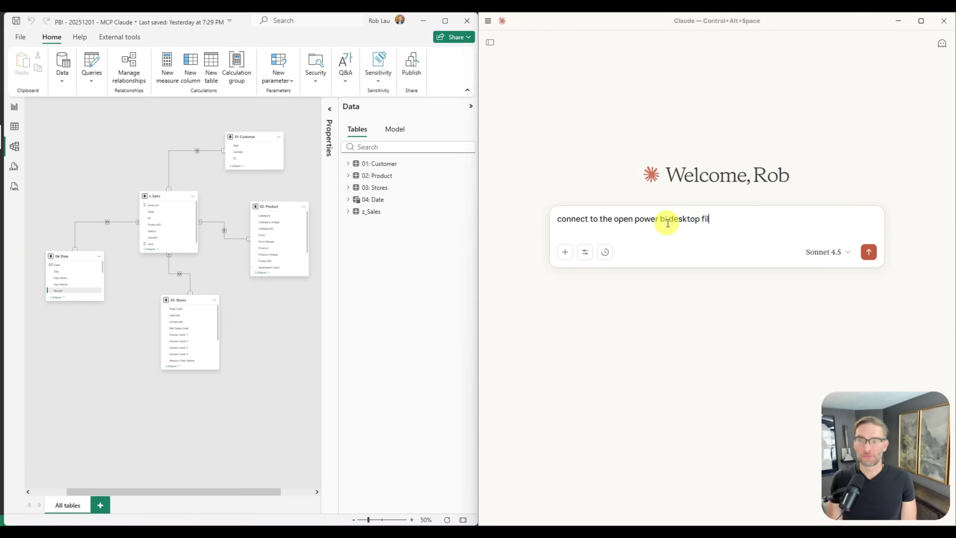
text(e)
key(Return)
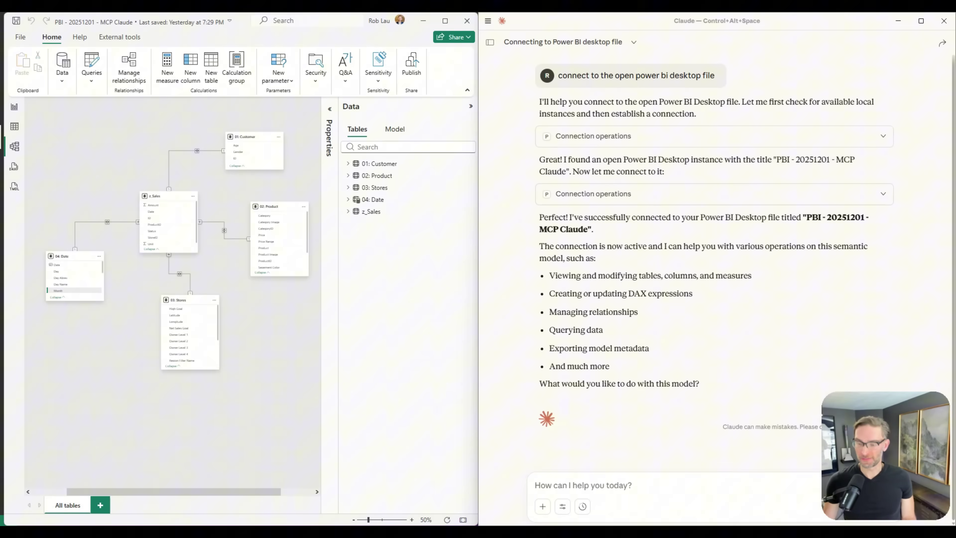
Check the z_Sales columns, then paste the calculations-table and sales-measures prompt into Claude.
click(306, 39)
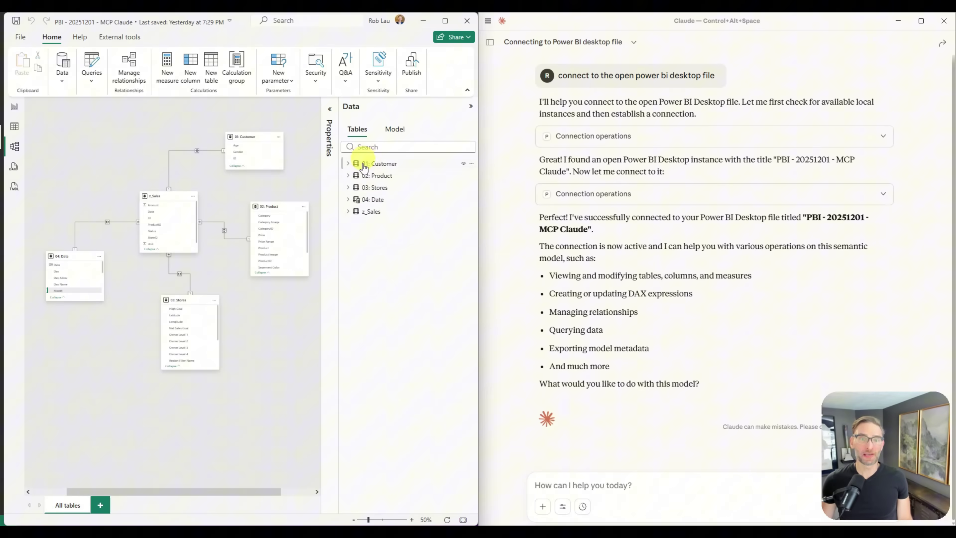
click(348, 213)
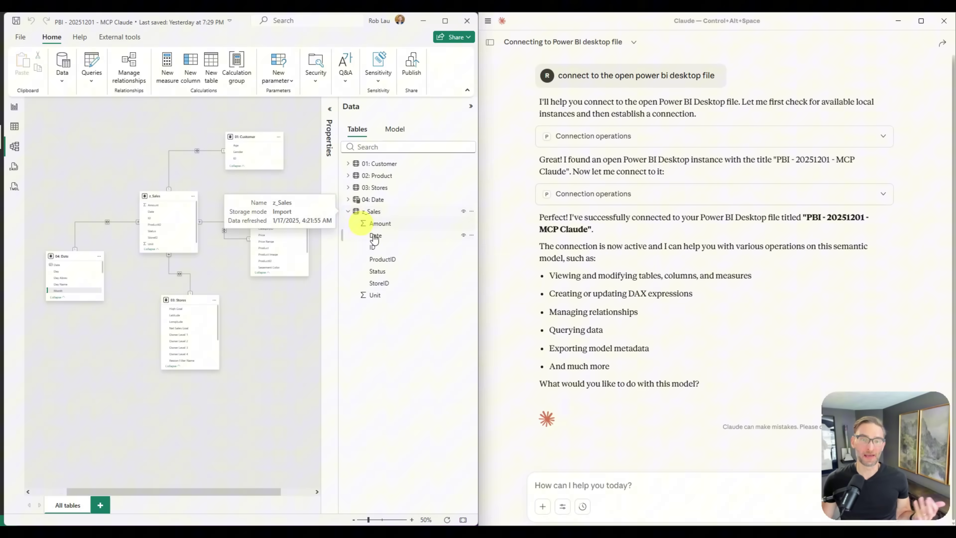
click(347, 212)
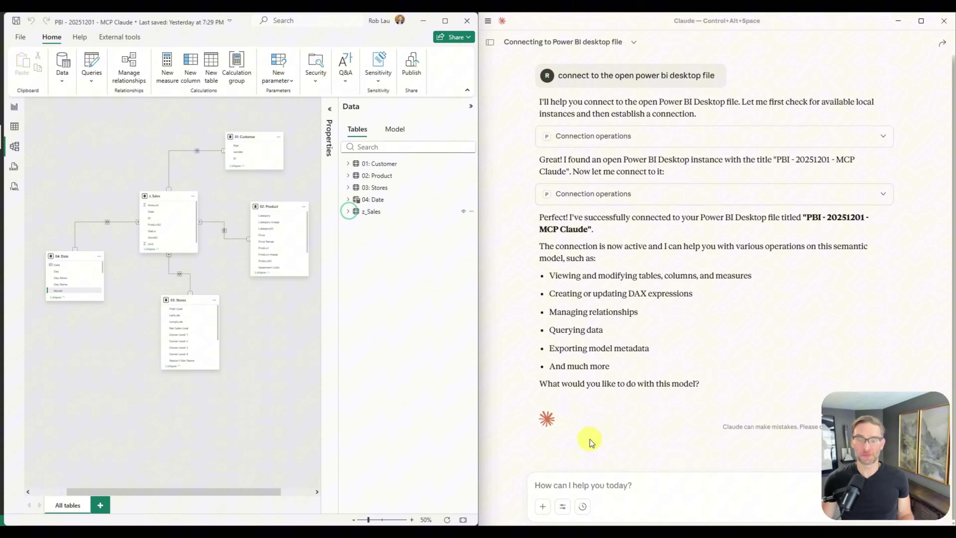
click(574, 485)
key(ctrl+v)
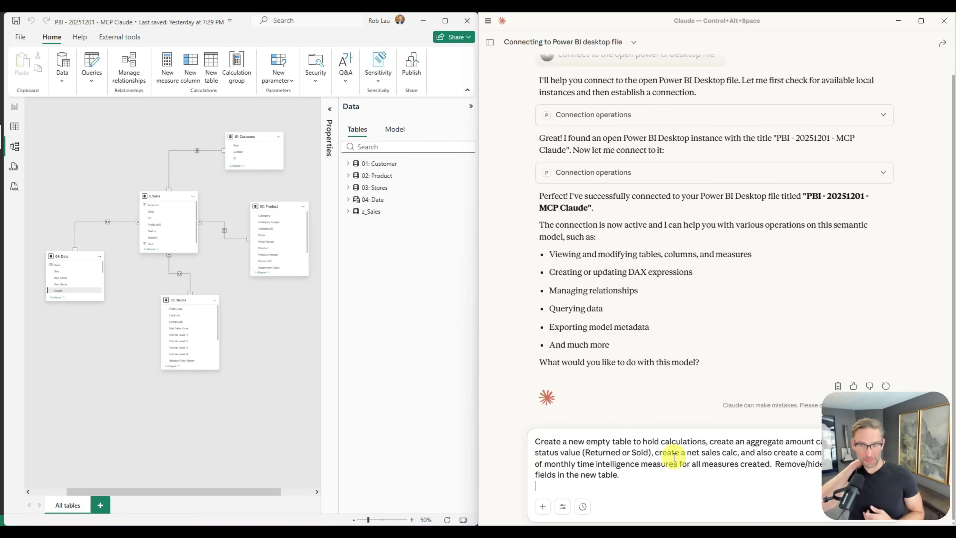
Send the prompt so Claude creates _Measures with Amount Returned, Amount Sold and Net Sales.
key(Return)
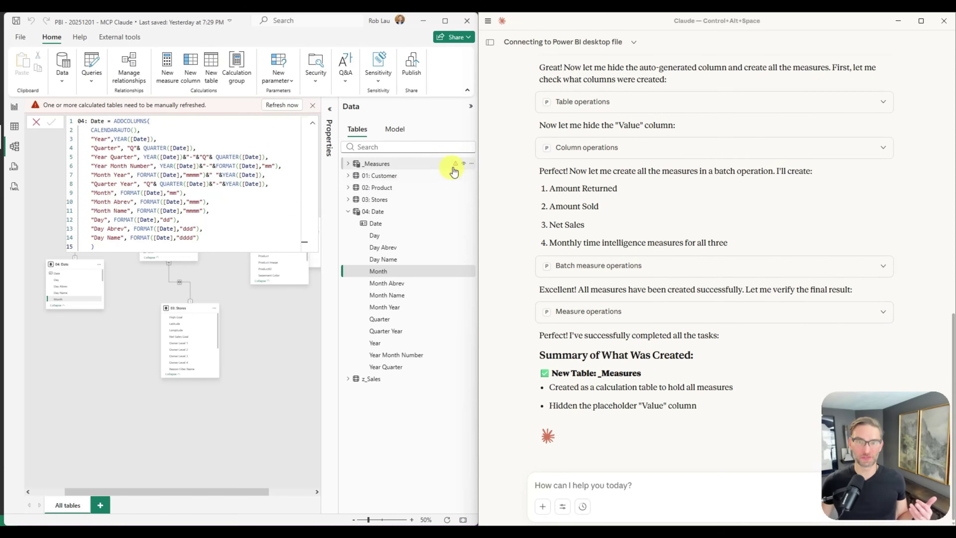
Review Claude's summary of the three base measures and twelve MTD, PM, MoM and MoM % measures.
mouse_move(454, 169)
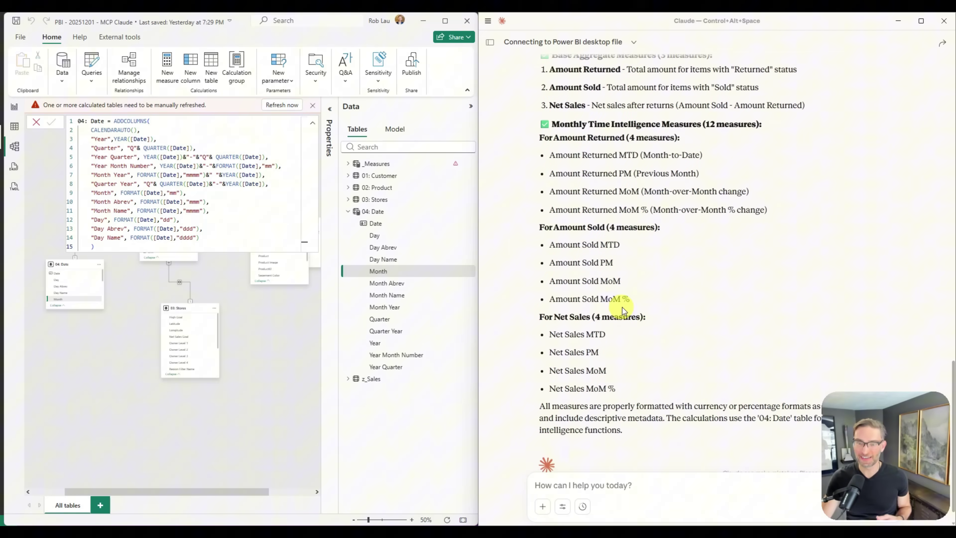
scroll(626, 309, up, 4)
scroll(661, 311, down, 5)
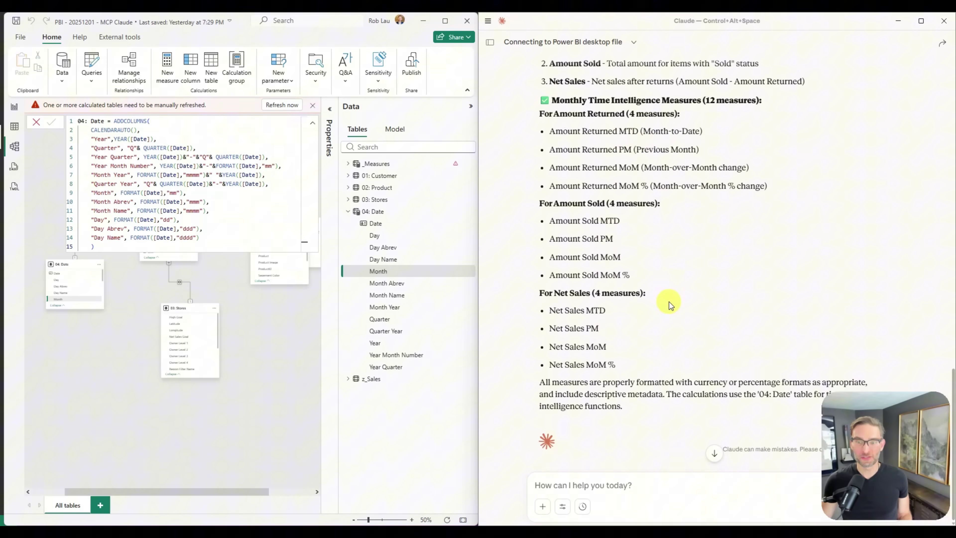
Refresh calculated tables, then build an enlarged table visual of Amount Sold, Amount Returned and Net Sales.
click(281, 106)
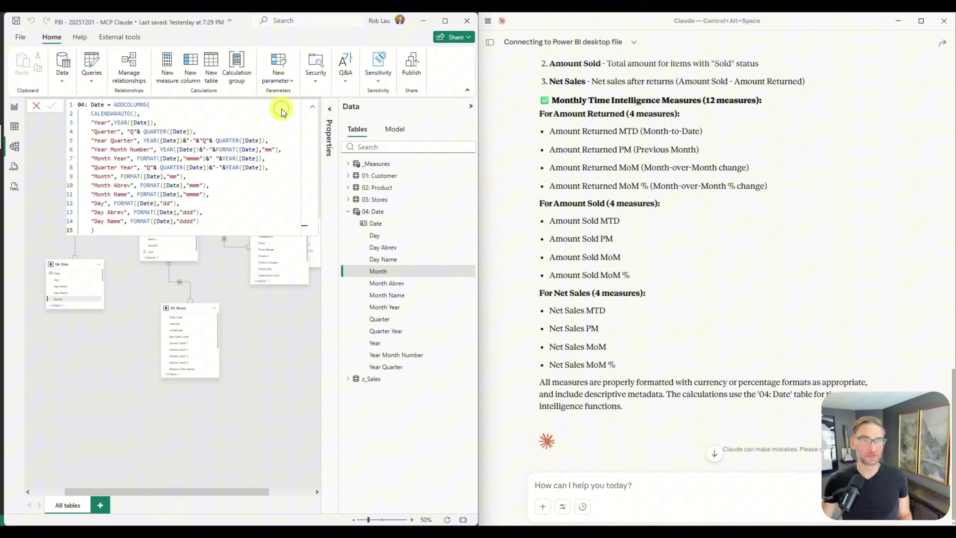
click(346, 164)
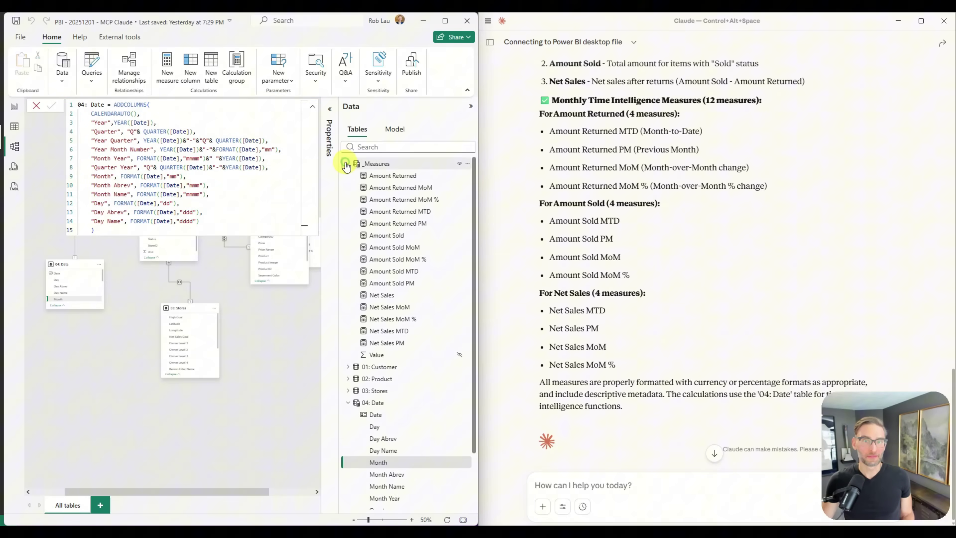
click(14, 106)
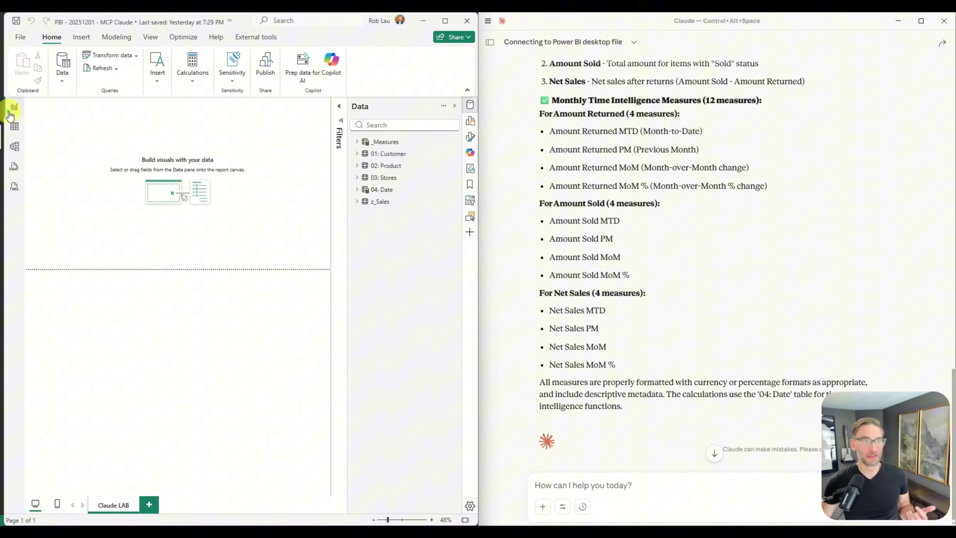
click(357, 142)
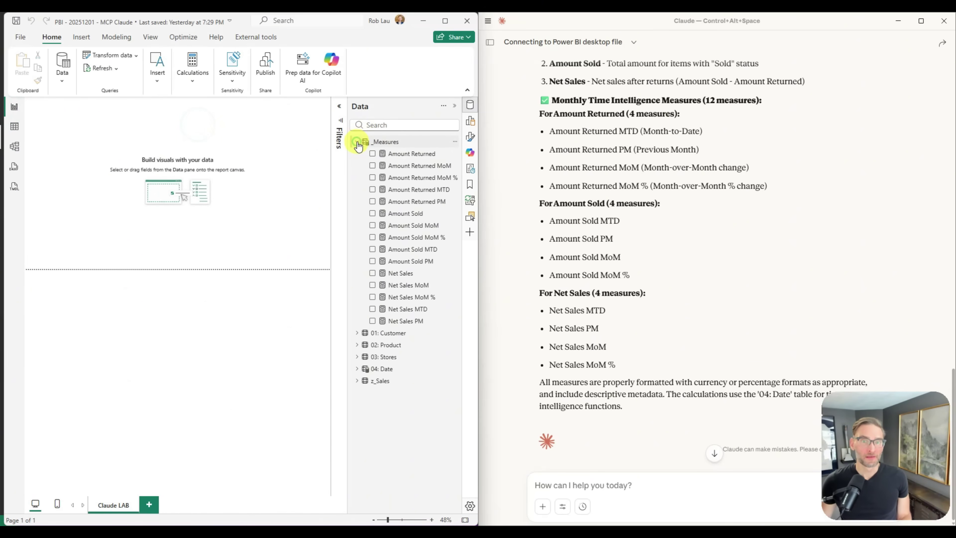
click(372, 213)
click(372, 153)
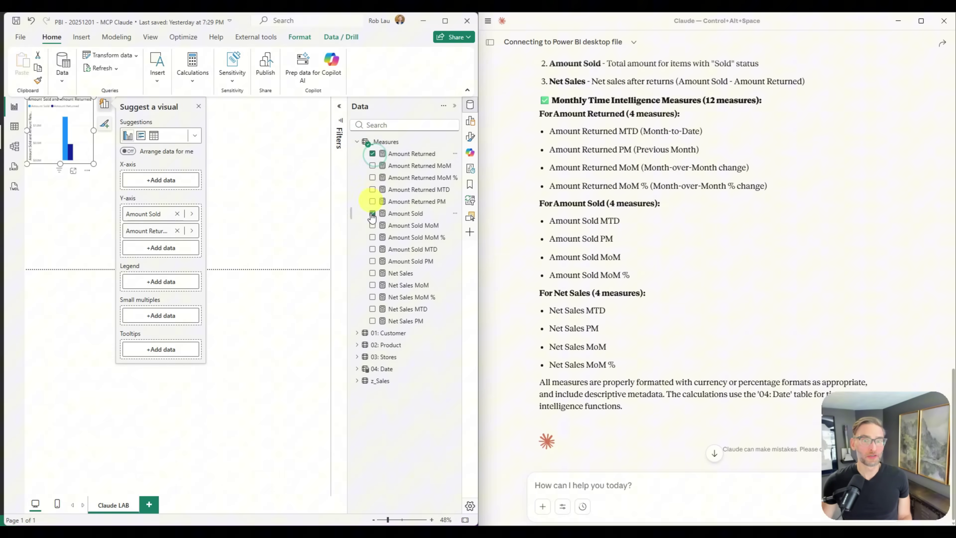
click(373, 273)
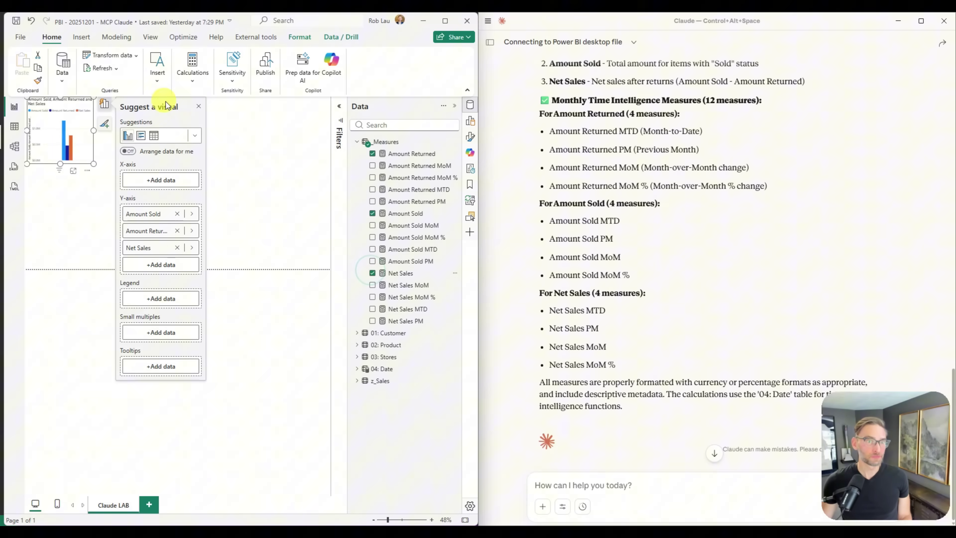
click(161, 138)
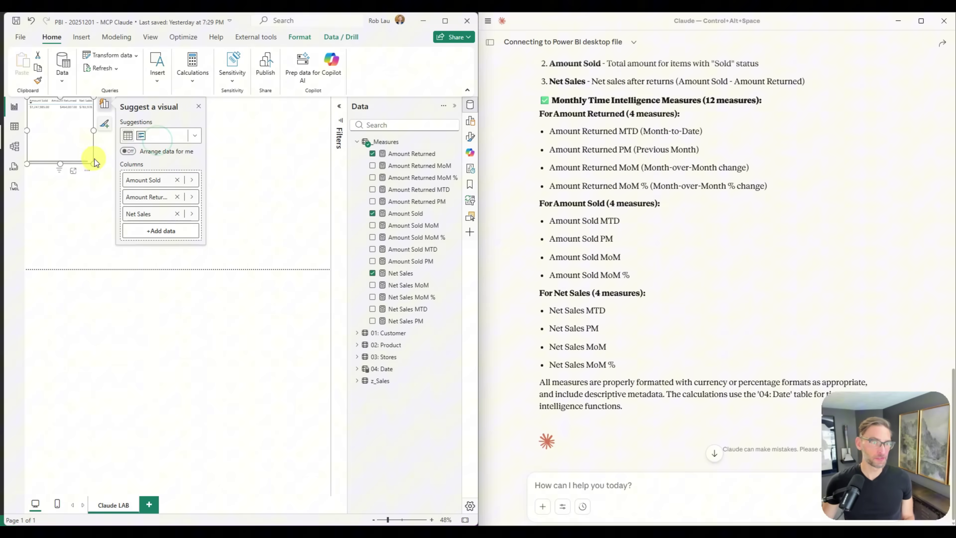
drag(92, 164, 205, 232)
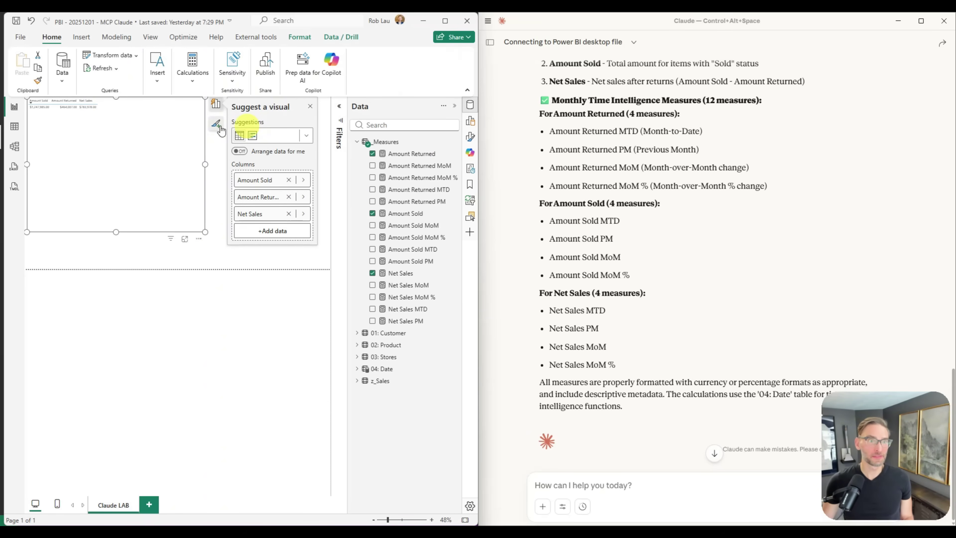
Zoom the report canvas in to read the values, back out, then switch to Model view.
click(432, 520)
click(432, 519)
click(432, 519)
click(374, 520)
click(374, 519)
click(374, 520)
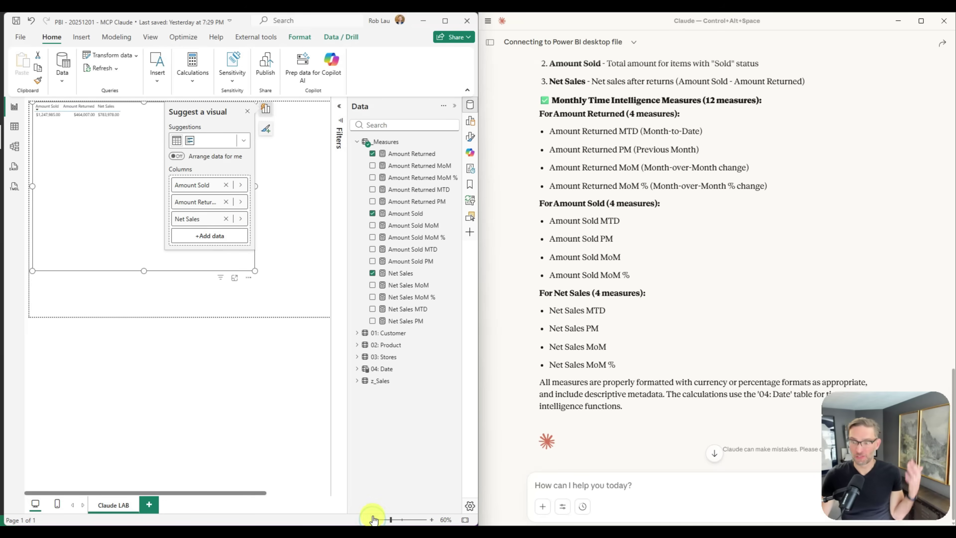
click(14, 142)
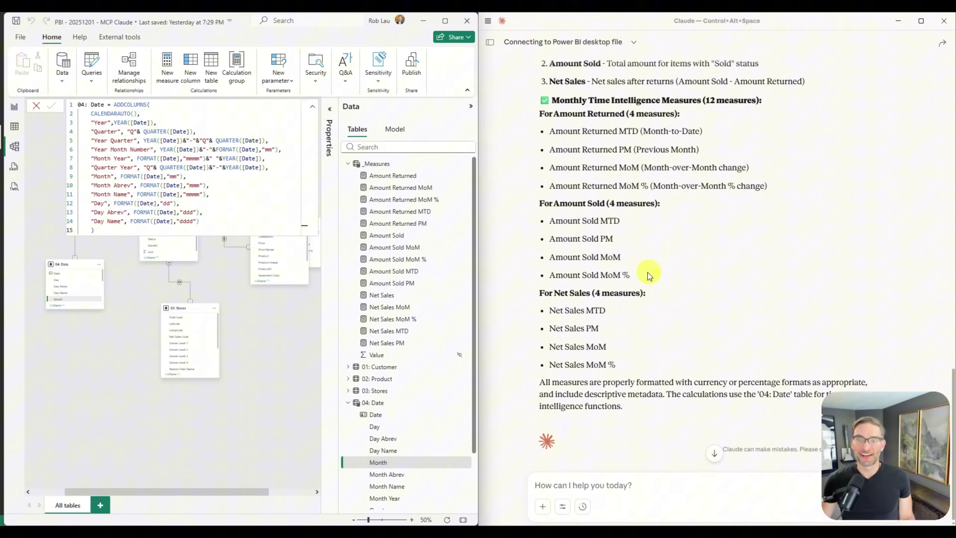
Expand 03: Stores, 02: Product and 01: Customer in the Data pane to list their columns.
scroll(400, 256, down, 1)
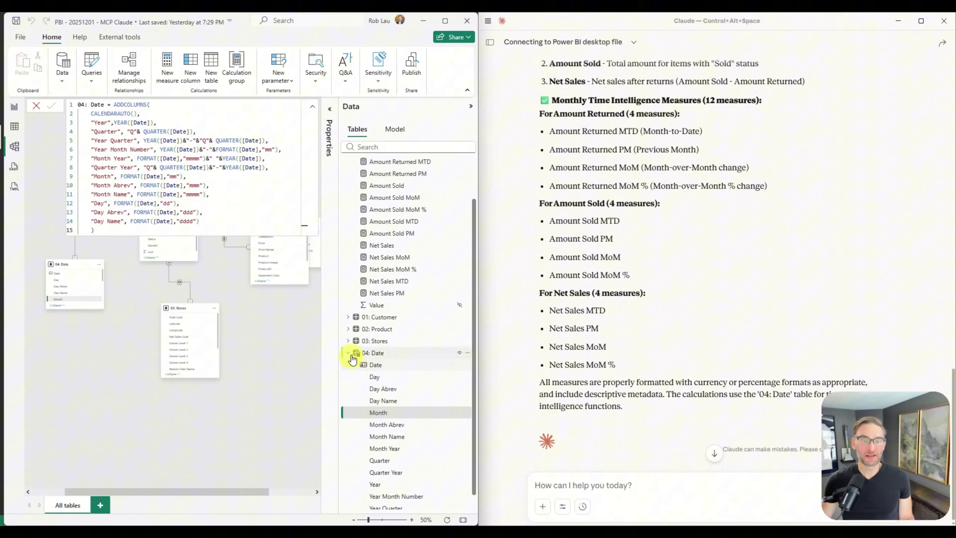
click(348, 340)
click(348, 329)
click(348, 317)
scroll(376, 331, down, 3)
scroll(403, 320, down, 8)
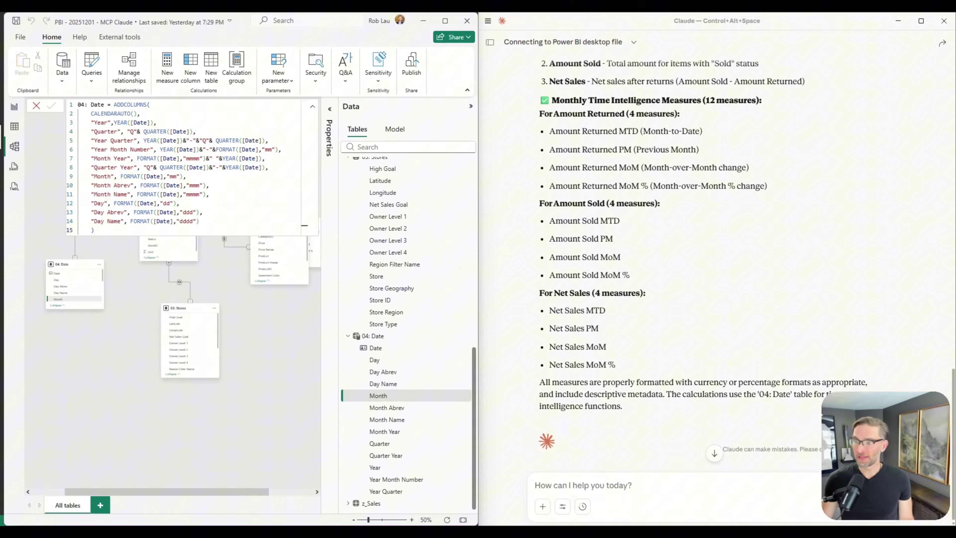
Paste and send the naming-convention analysis prompt to Claude.
click(557, 484)
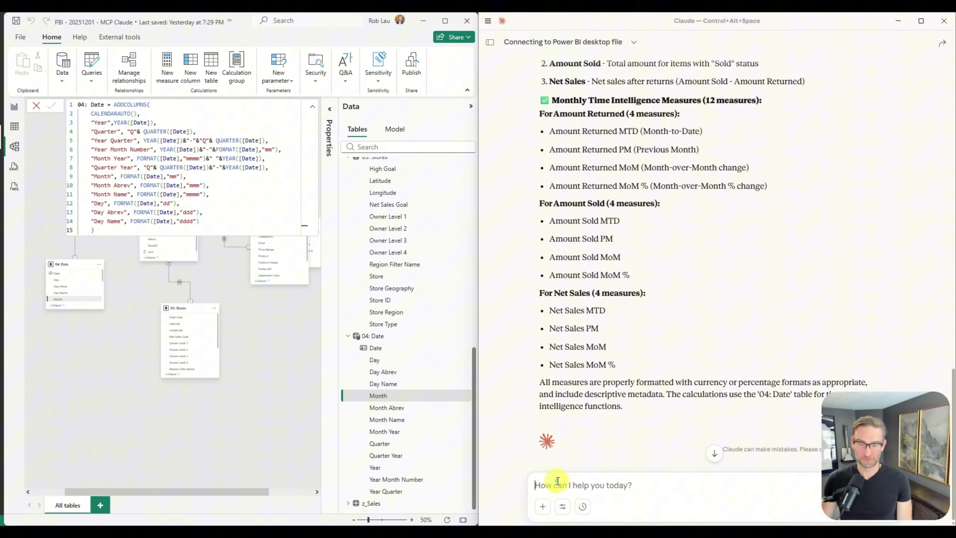
key(ctrl+v)
key(Return)
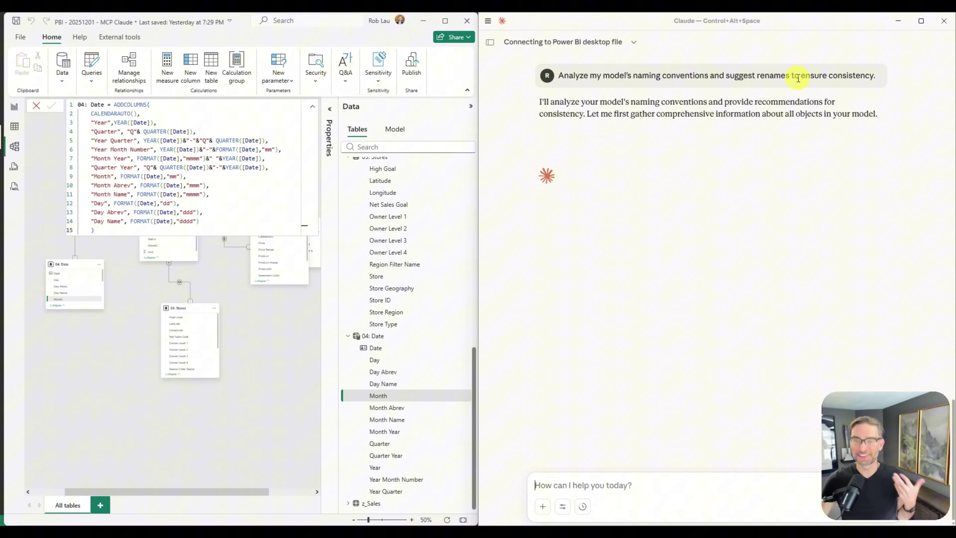
Read through Claude's naming-inconsistency review, column rename suggestions and prioritized fixes.
scroll(440, 278, up, 8)
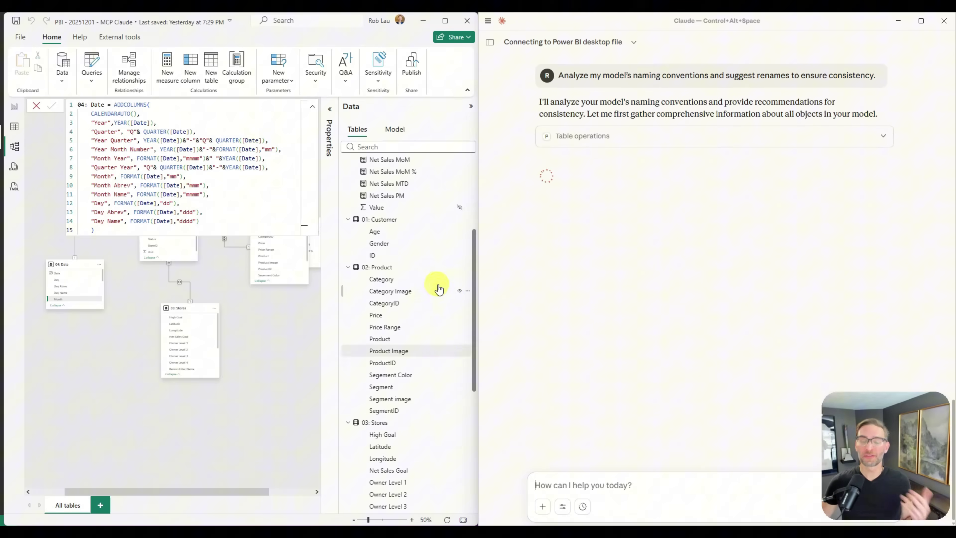
scroll(439, 278, up, 3)
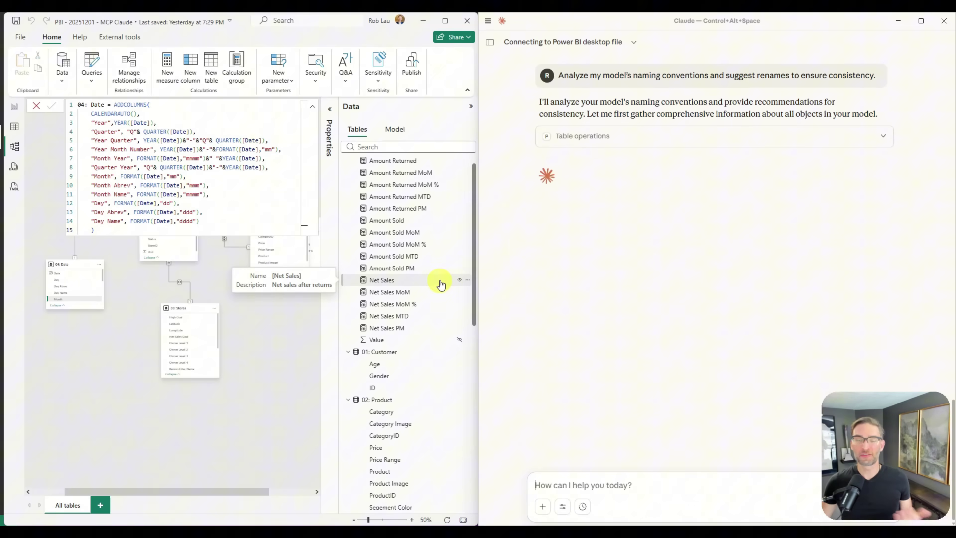
scroll(438, 281, up, 1)
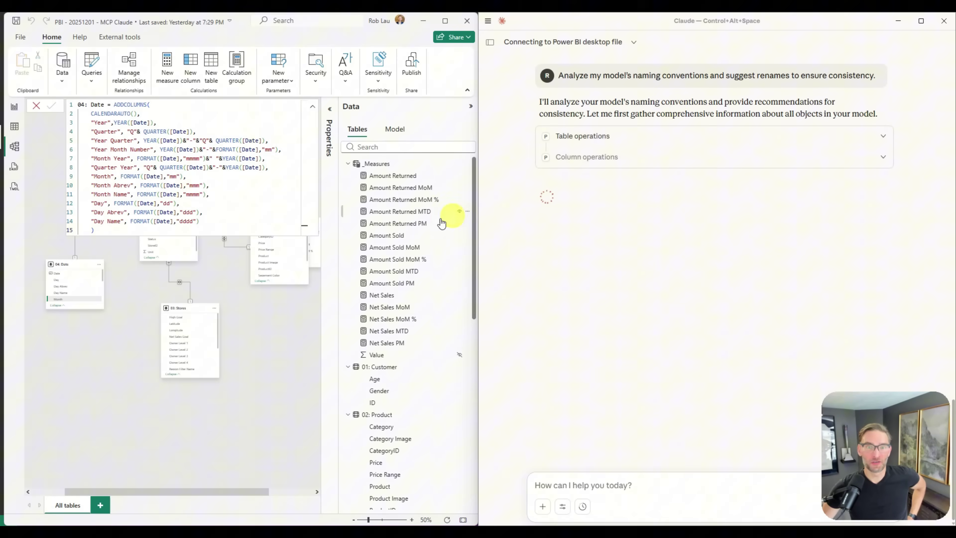
mouse_move(409, 204)
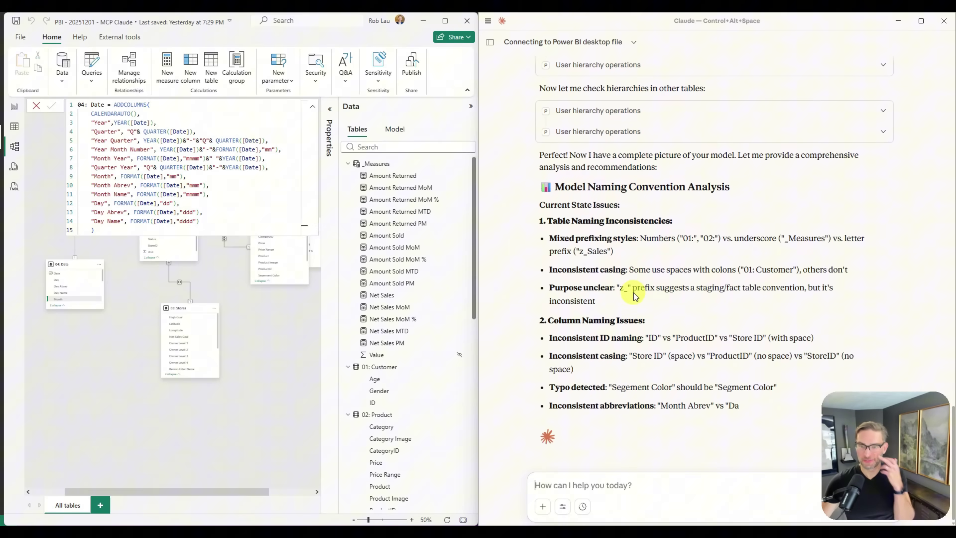
scroll(643, 282, up, 6)
scroll(654, 274, down, 1)
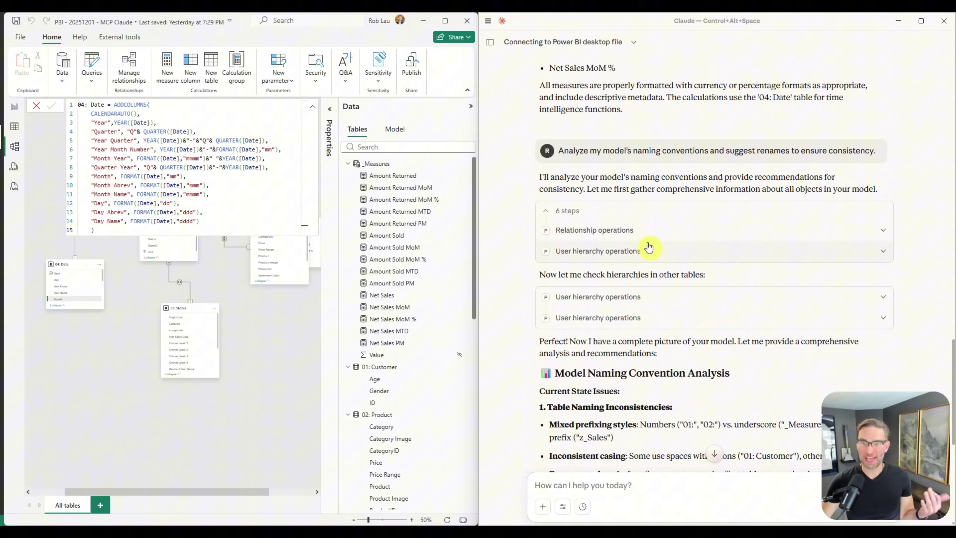
scroll(661, 201, down, 2)
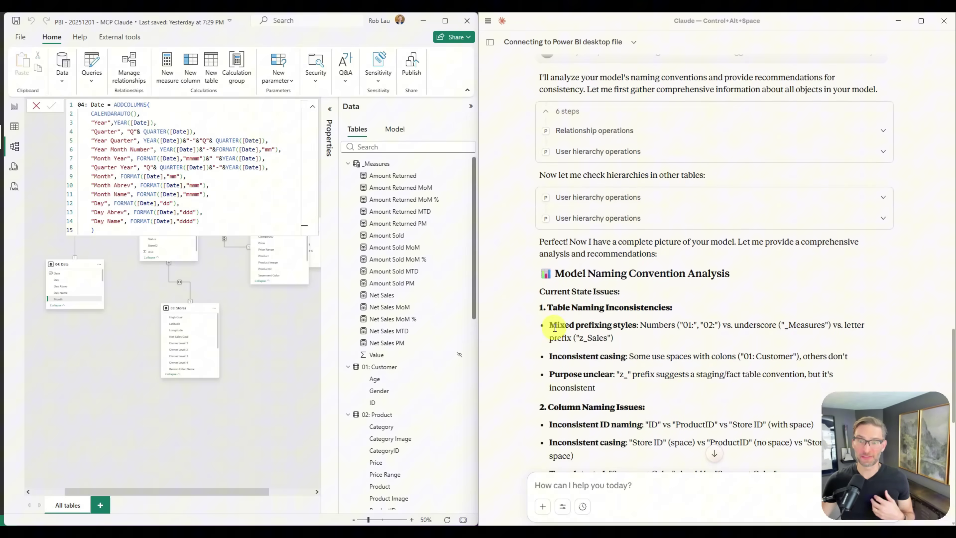
scroll(639, 299, down, 1)
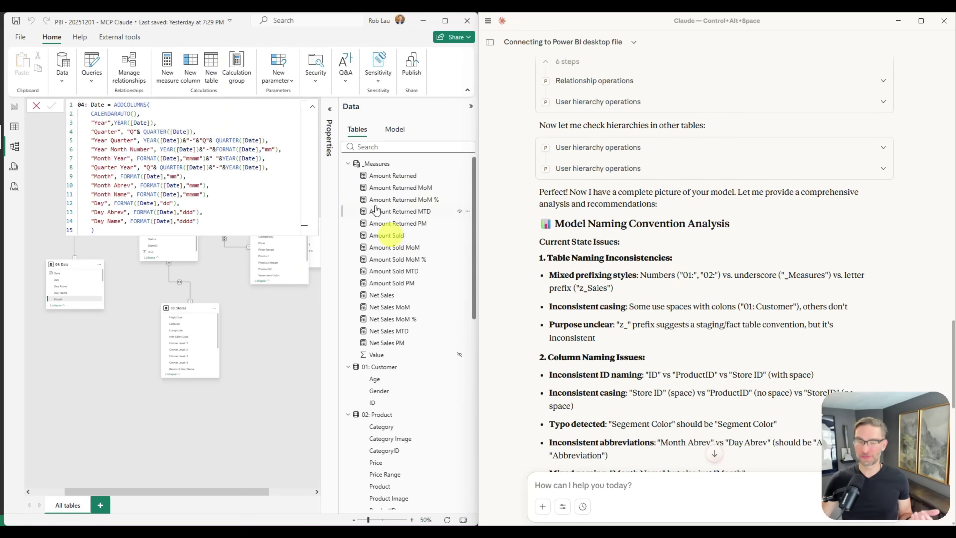
scroll(752, 275, down, 1)
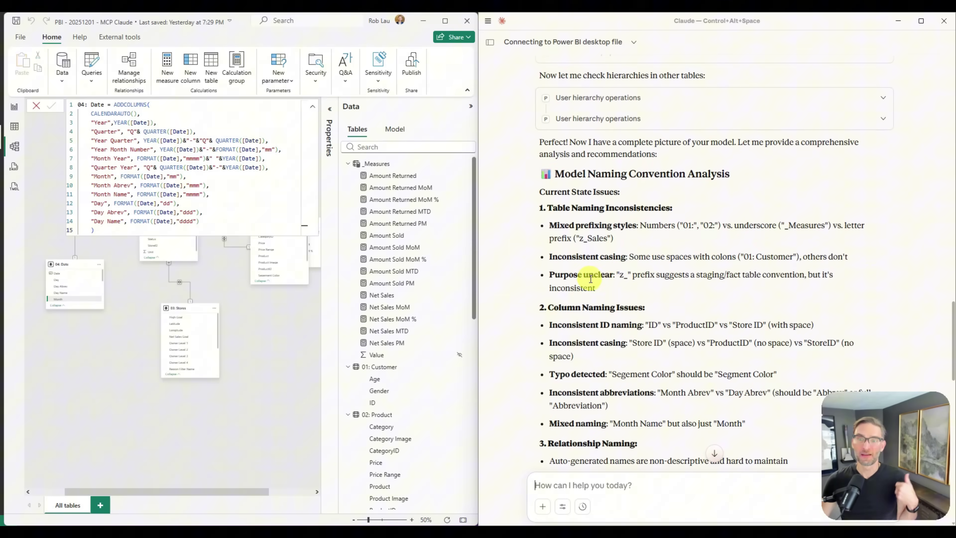
scroll(663, 278, down, 2)
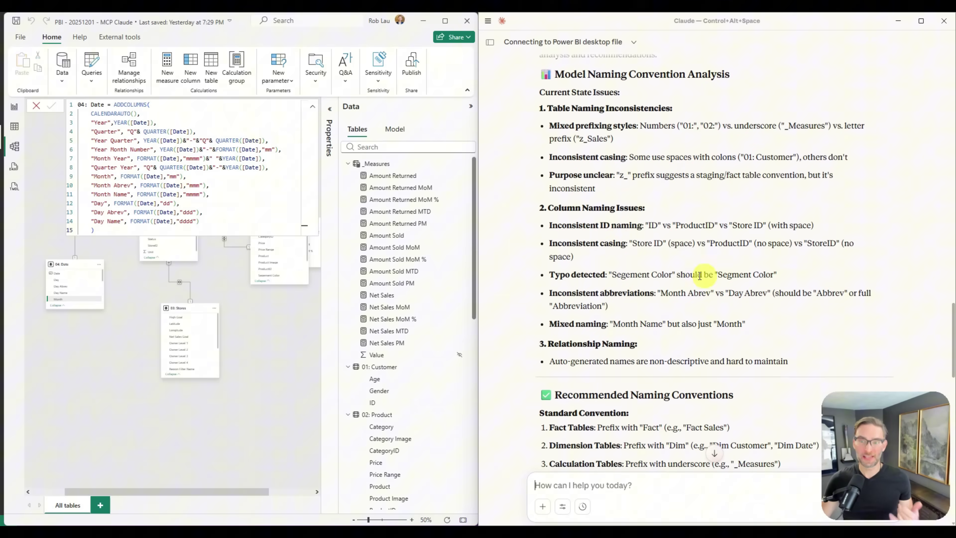
scroll(661, 267, down, 3)
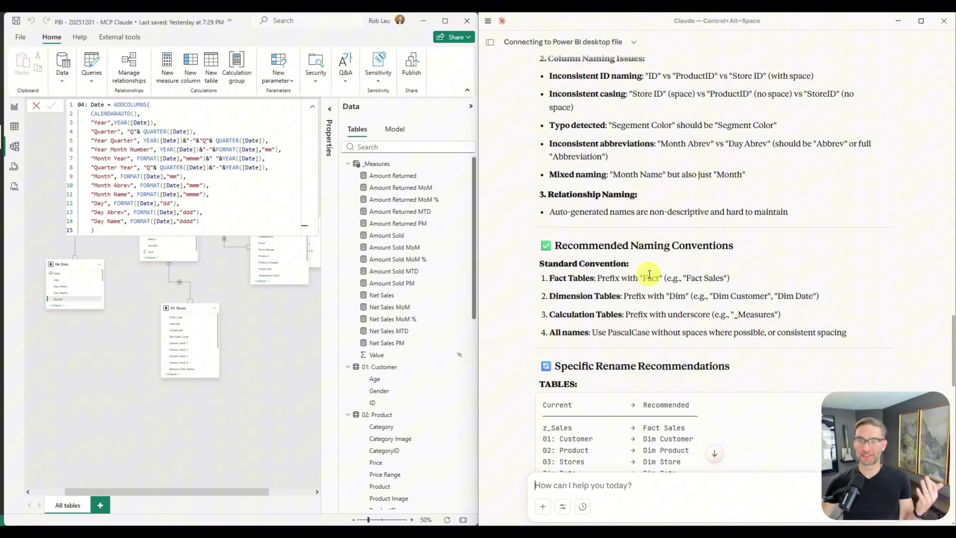
scroll(653, 266, down, 3)
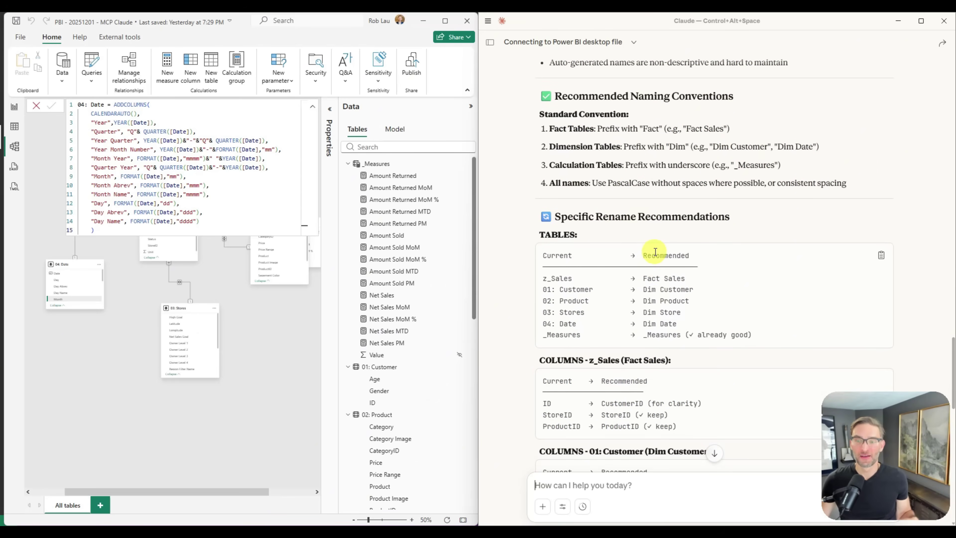
scroll(655, 260, down, 2)
scroll(655, 258, down, 9)
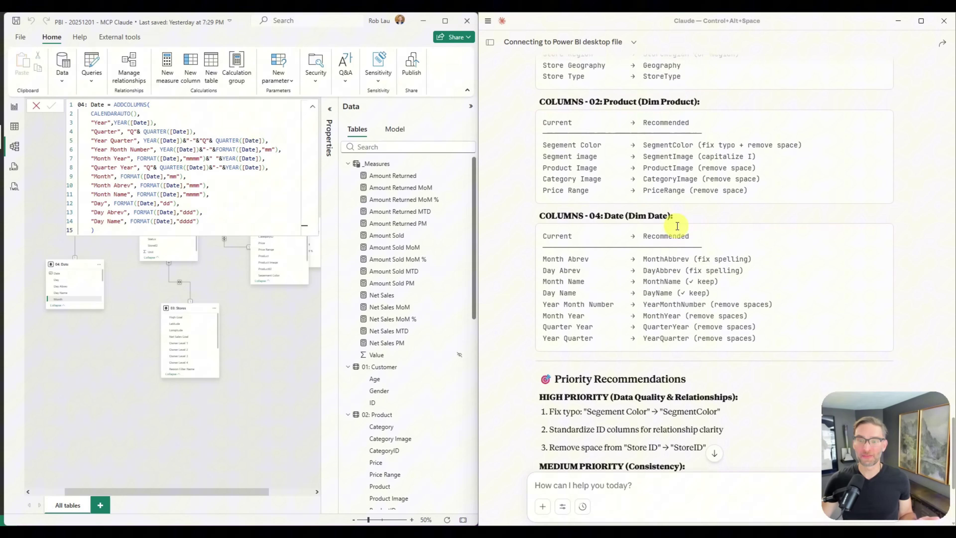
scroll(673, 193, down, 4)
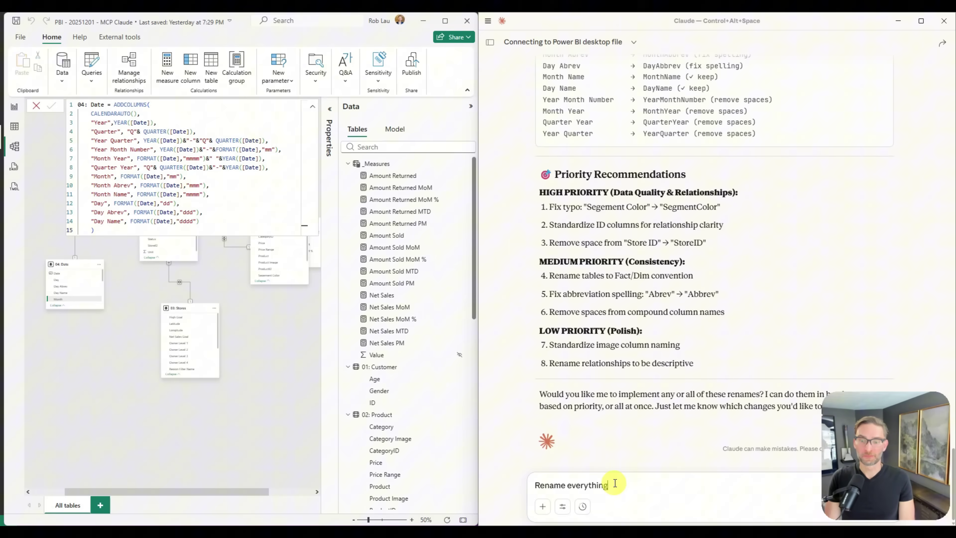
Send 'Rename everything' so Claude applies Fact/Dim table names and PascalCase columns.
key(Return)
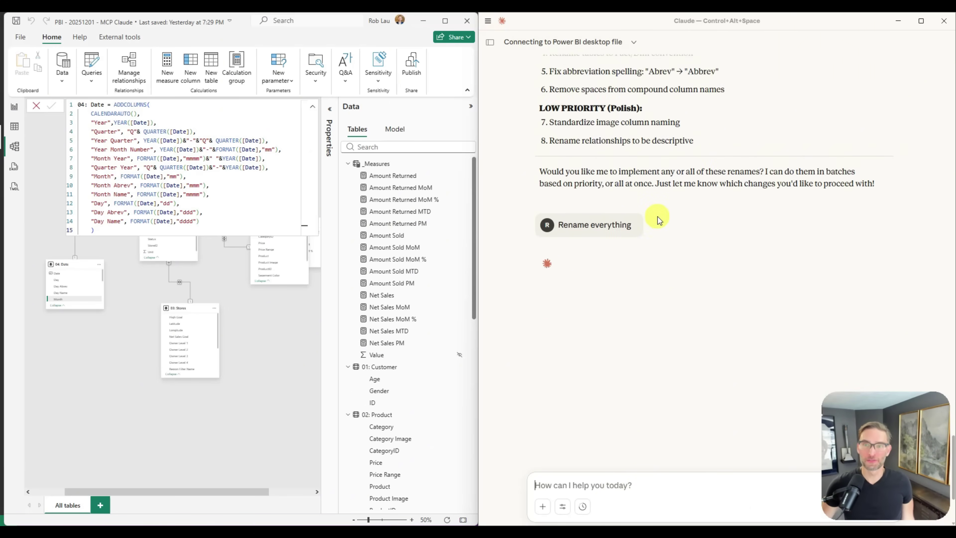
scroll(719, 241, up, 5)
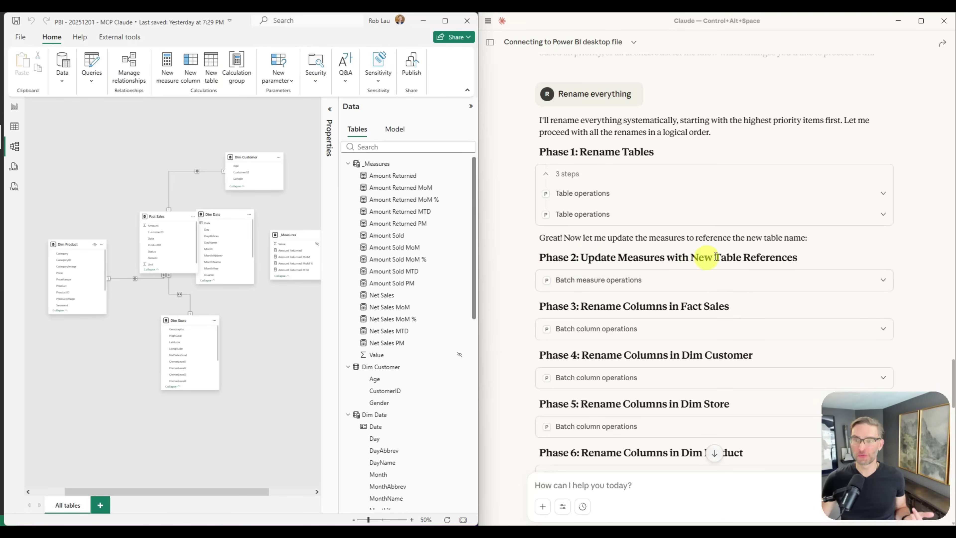
scroll(572, 305, down, 1)
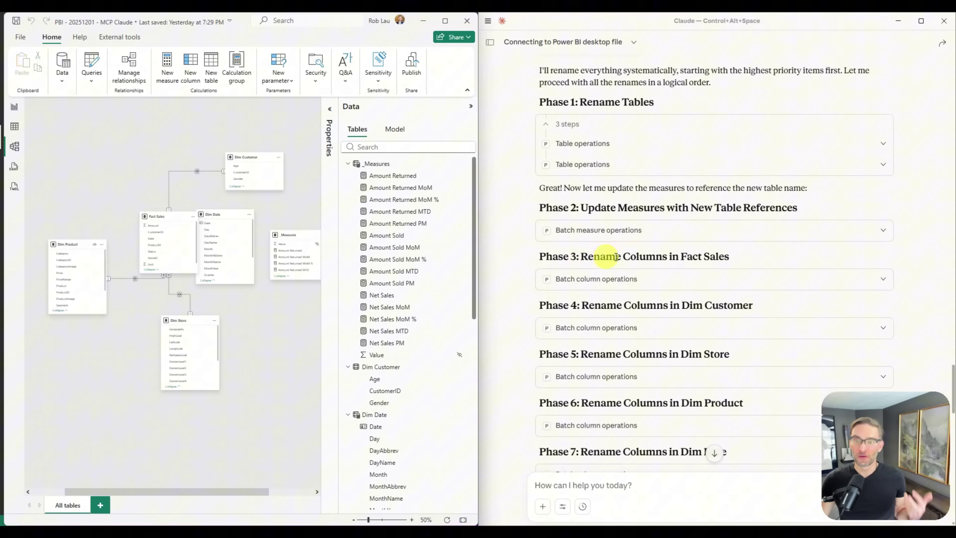
scroll(702, 259, down, 1)
scroll(696, 257, down, 1)
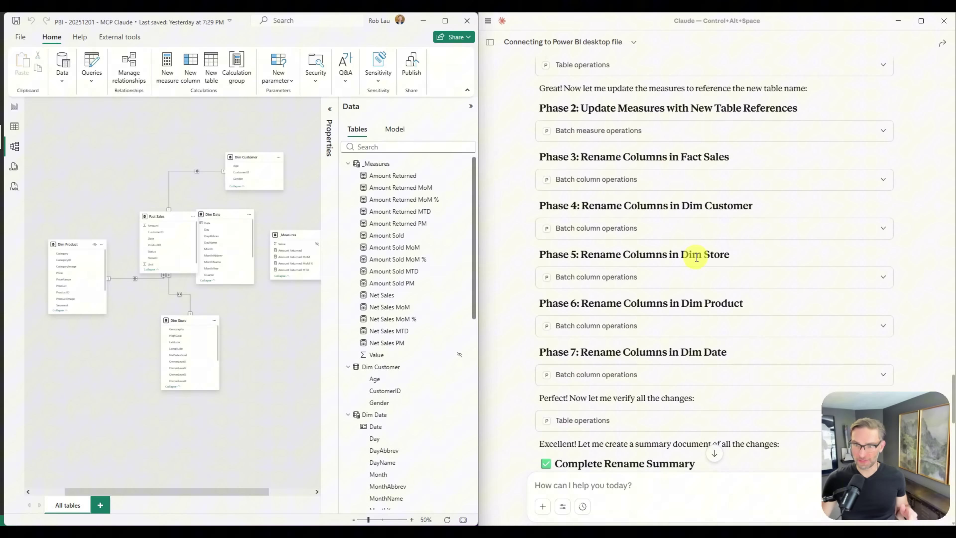
scroll(687, 256, down, 1)
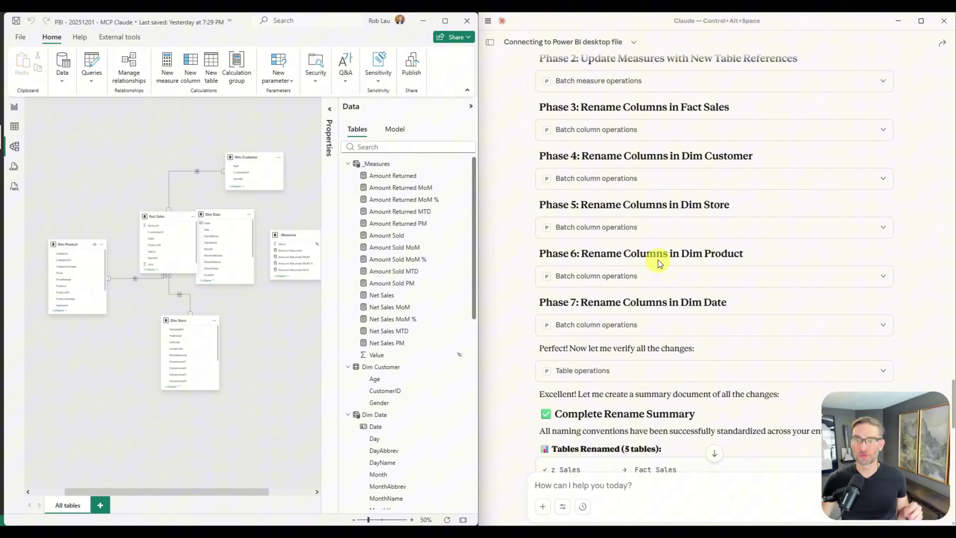
scroll(679, 256, down, 1)
Check the renamed tables and columns, such as Dim Store, SegmentColor and StoreName.
scroll(678, 248, down, 1)
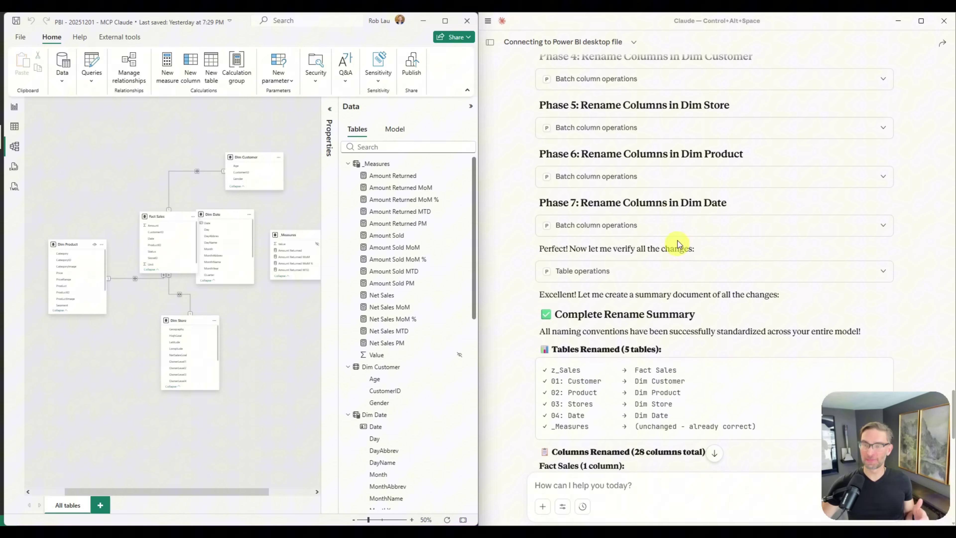
scroll(639, 220, down, 1)
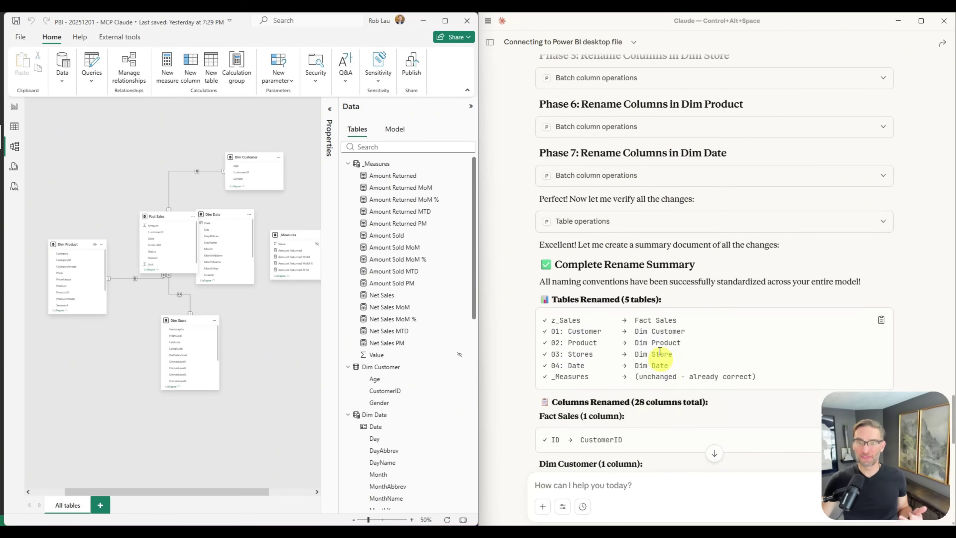
scroll(651, 323, down, 1)
scroll(627, 264, down, 2)
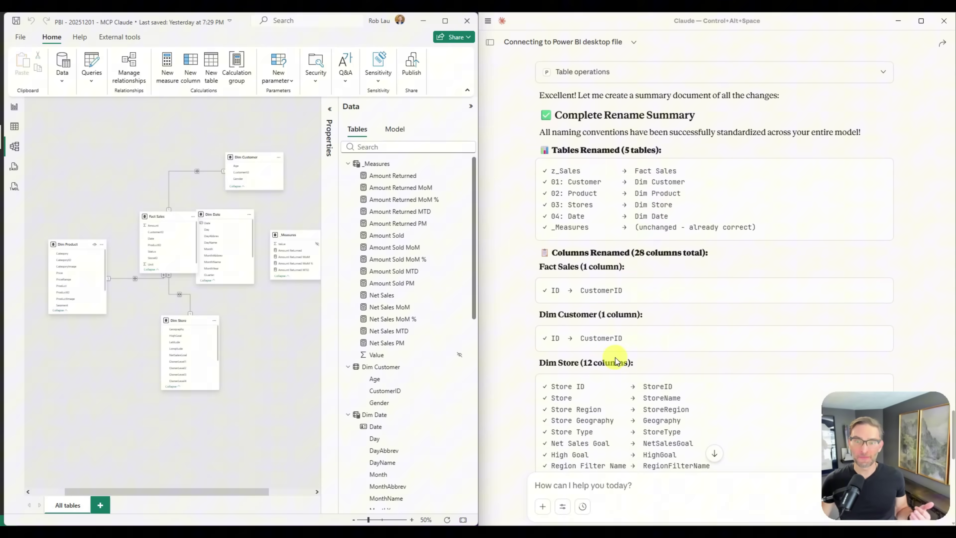
scroll(579, 263, down, 1)
scroll(579, 262, down, 2)
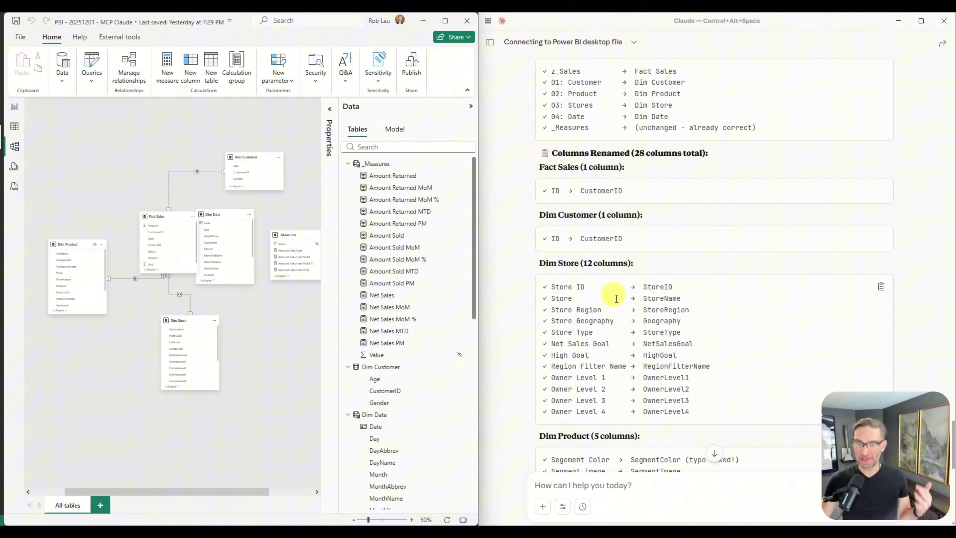
scroll(612, 297, down, 2)
scroll(639, 196, down, 7)
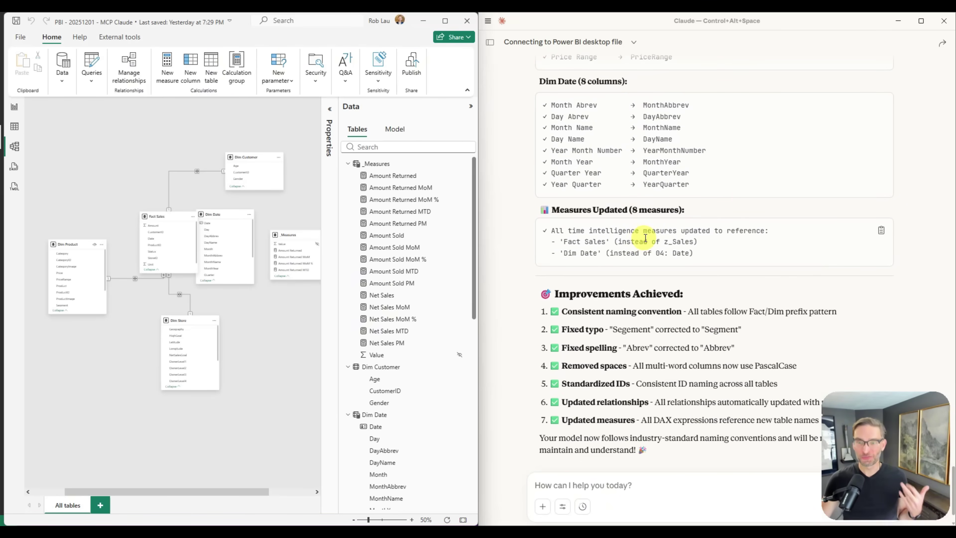
scroll(606, 311, down, 1)
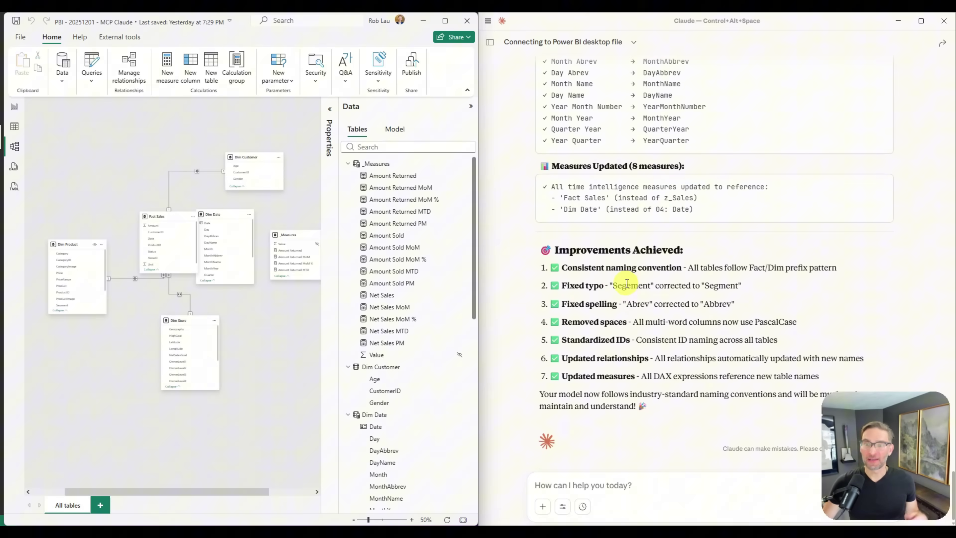
scroll(442, 313, down, 12)
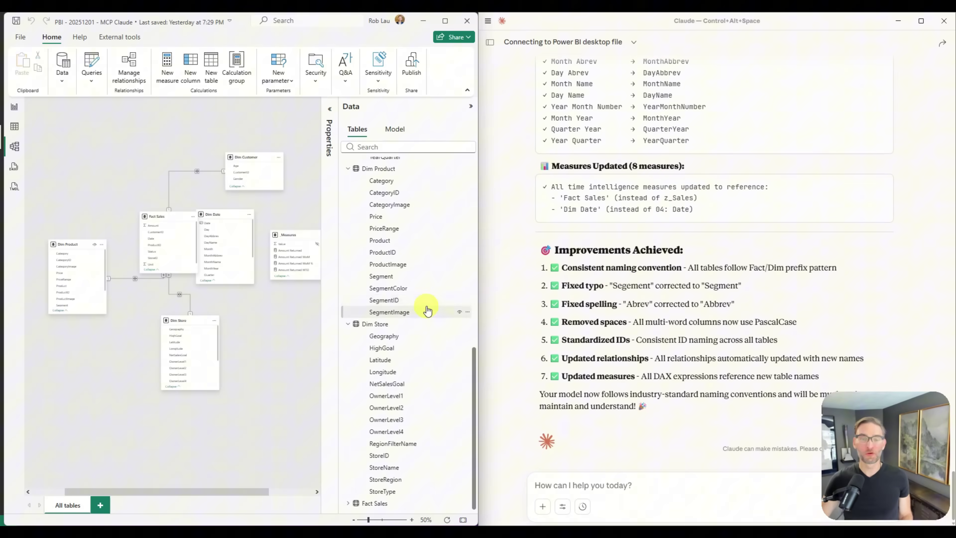
scroll(426, 305, up, 12)
scroll(422, 279, down, 12)
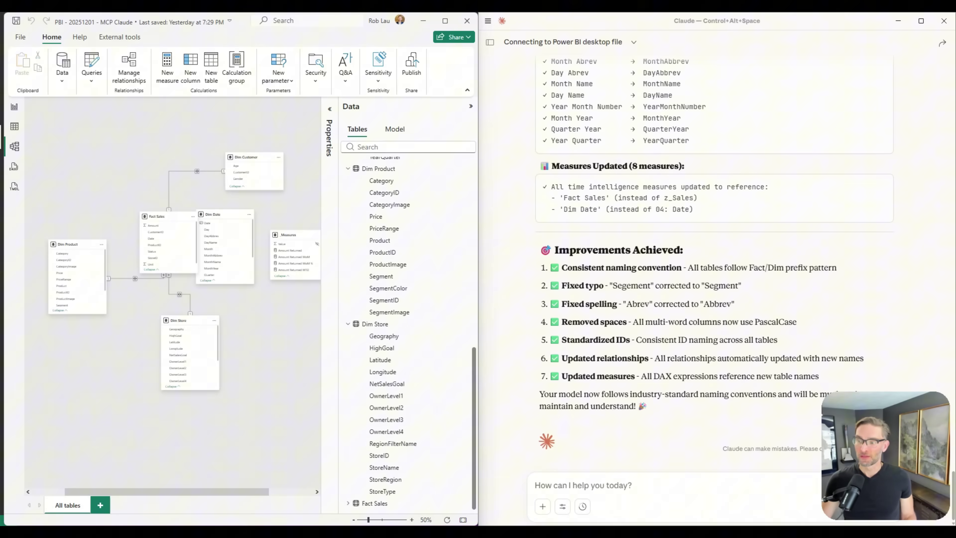
Ask Claude to 'Add display folders to organize fields better'.
click(580, 485)
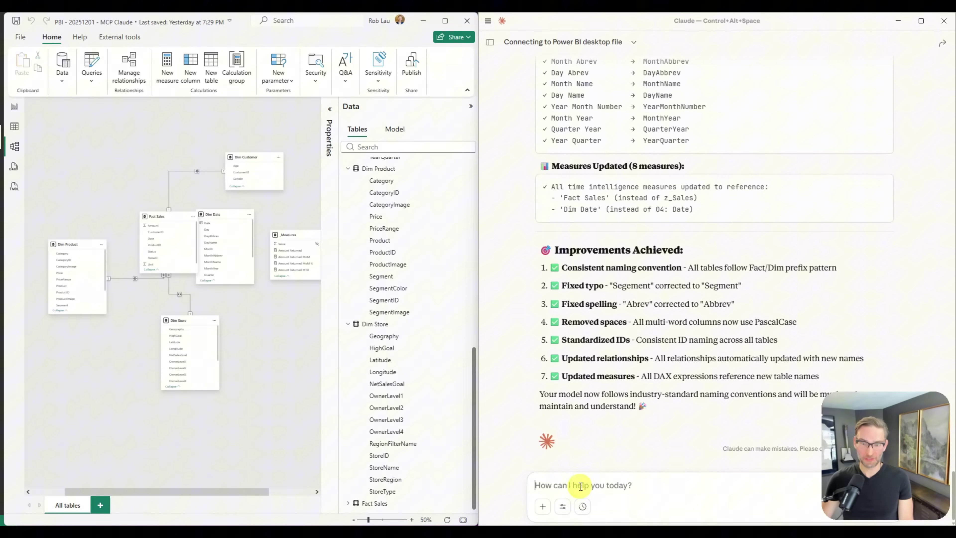
text(Add display folders to organize fields better)
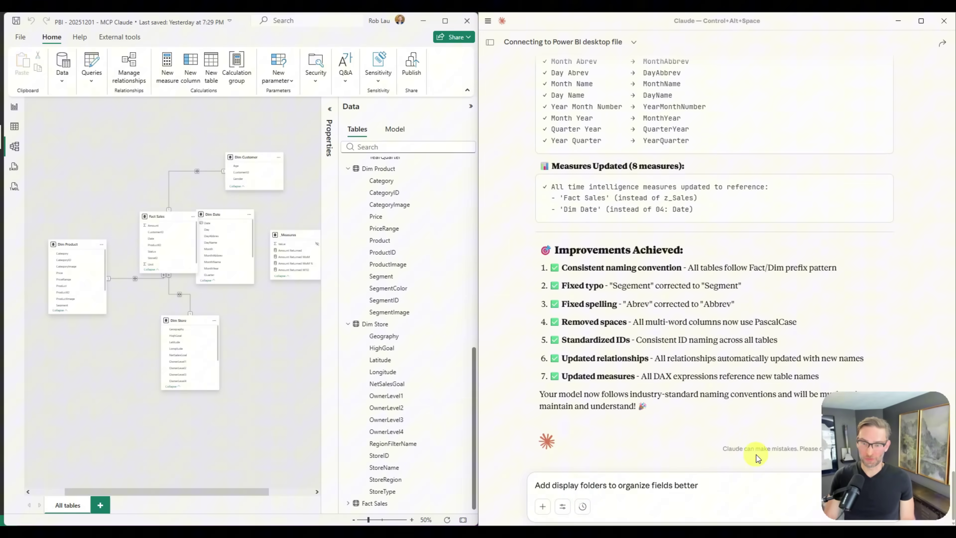
key(Return)
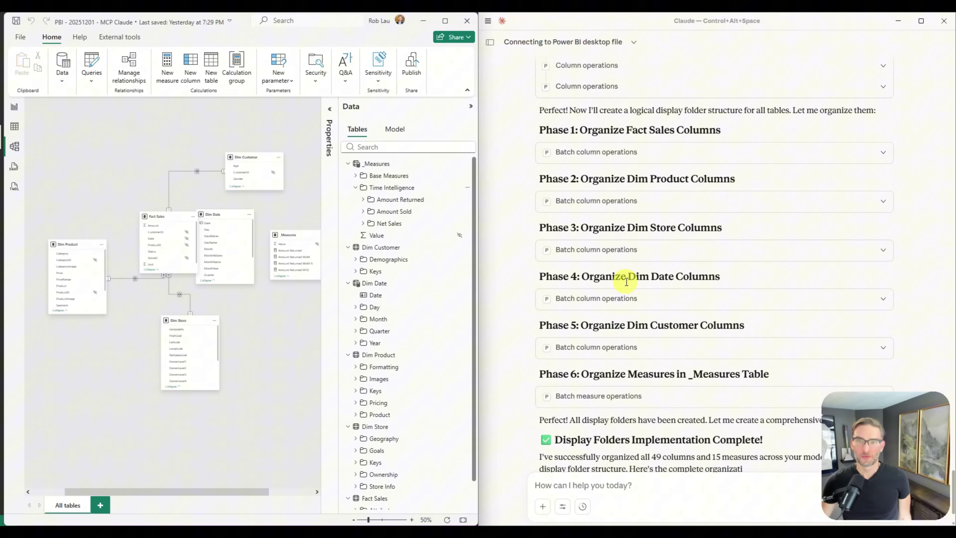
Review Claude's reply on the new Keys, Geography and Pricing folders and the hidden key columns.
scroll(630, 279, up, 4)
scroll(629, 279, down, 2)
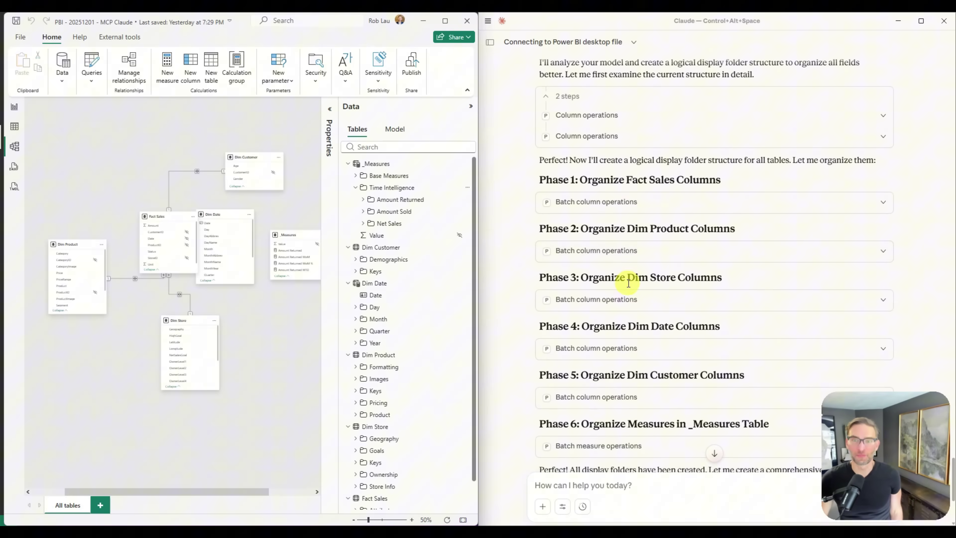
scroll(587, 222, down, 3)
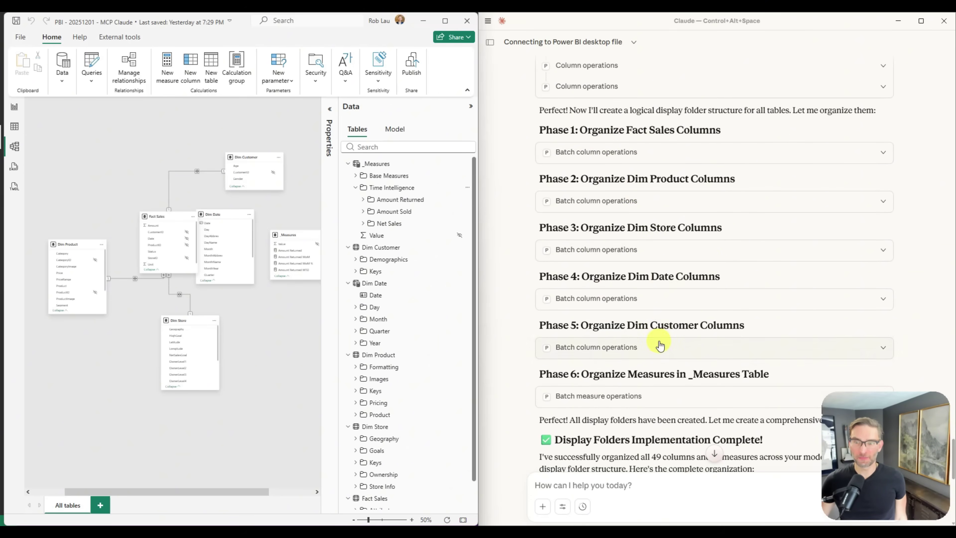
scroll(659, 344, down, 3)
scroll(422, 241, down, 1)
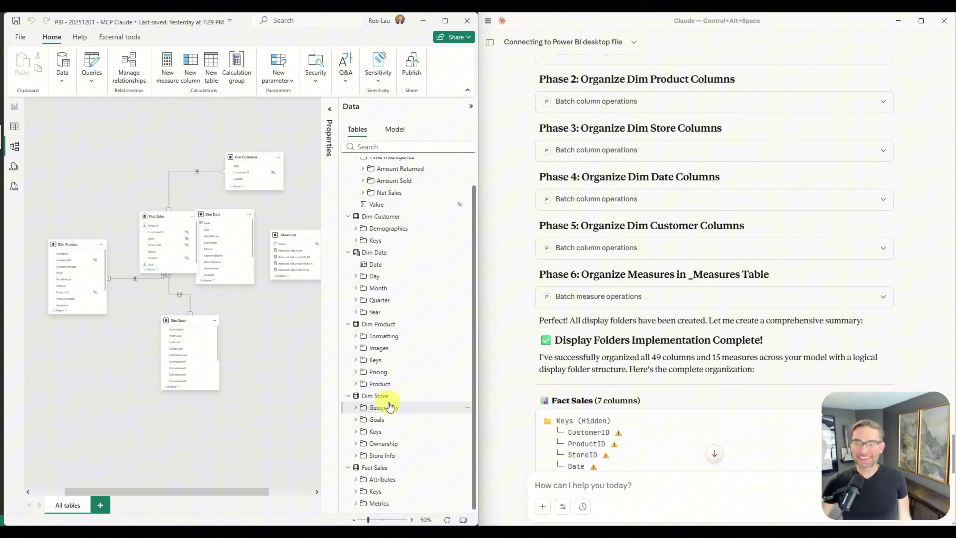
scroll(397, 342, up, 1)
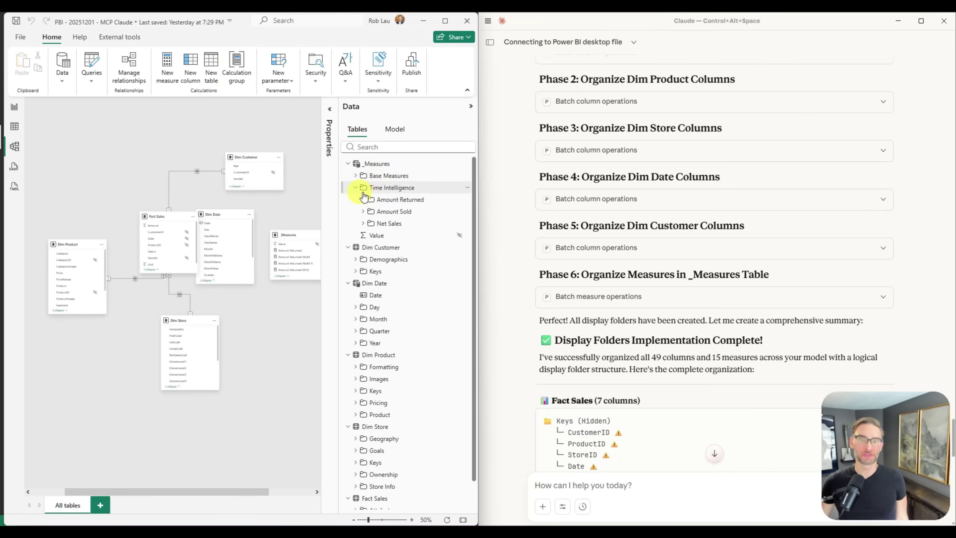
scroll(381, 375, down, 1)
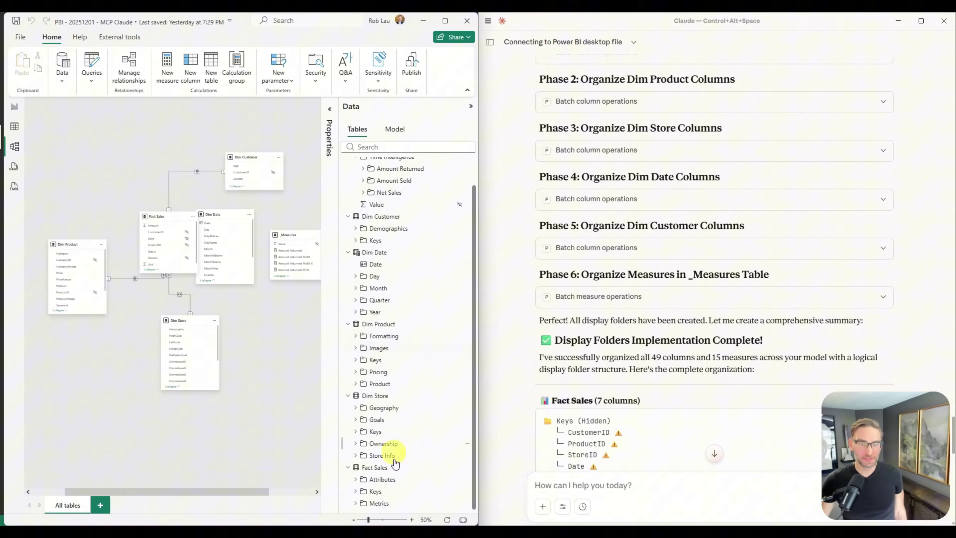
scroll(743, 290, down, 3)
scroll(743, 290, down, 12)
scroll(677, 243, down, 7)
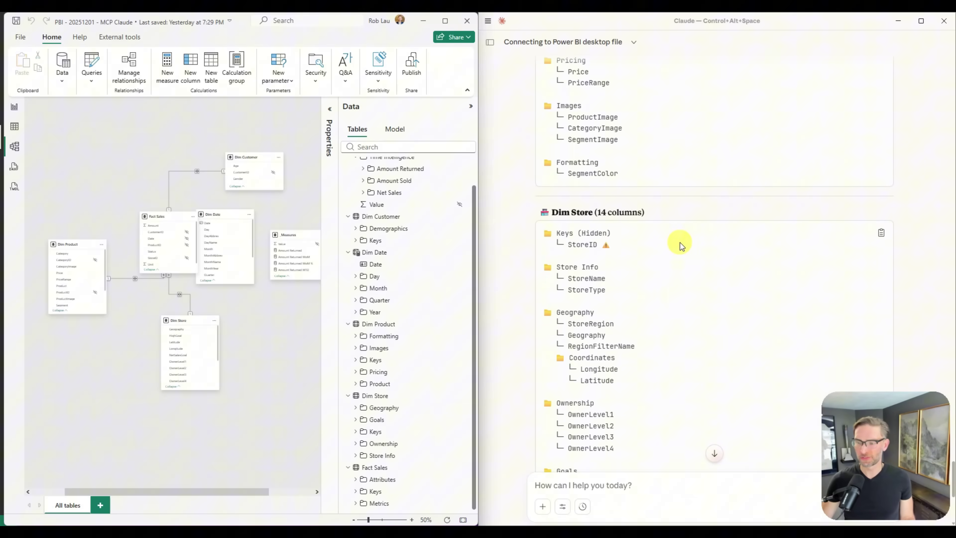
scroll(679, 244, down, 10)
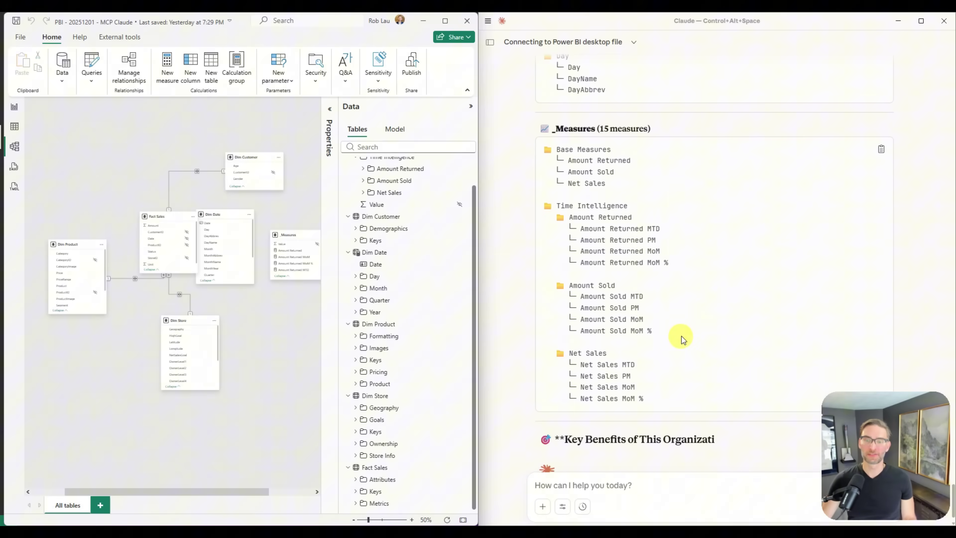
scroll(682, 332, up, 9)
scroll(669, 292, up, 10)
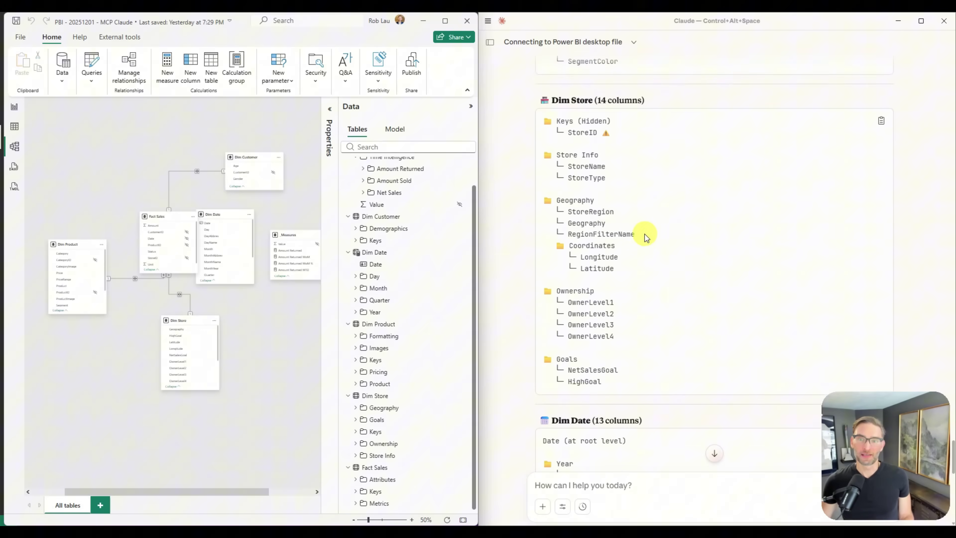
scroll(632, 264, up, 3)
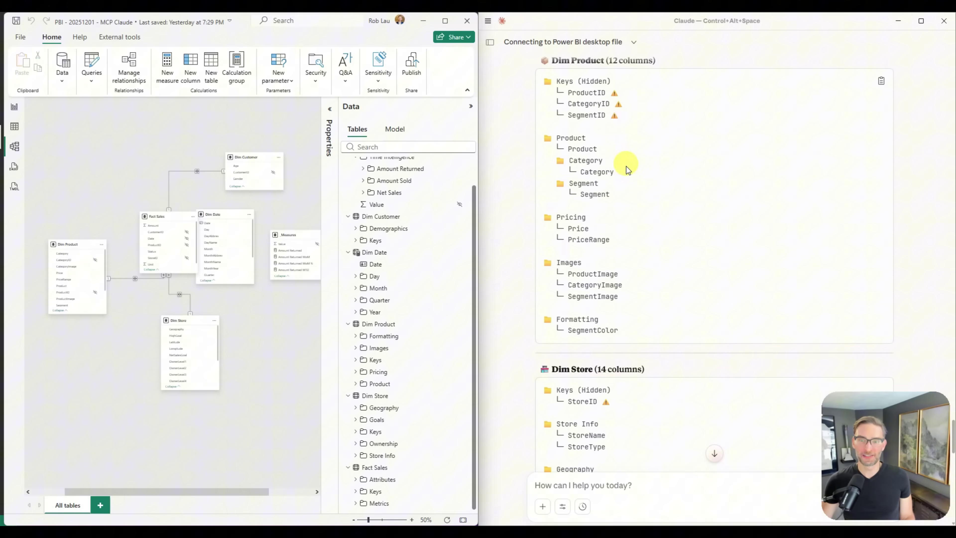
scroll(626, 169, down, 10)
scroll(645, 255, down, 15)
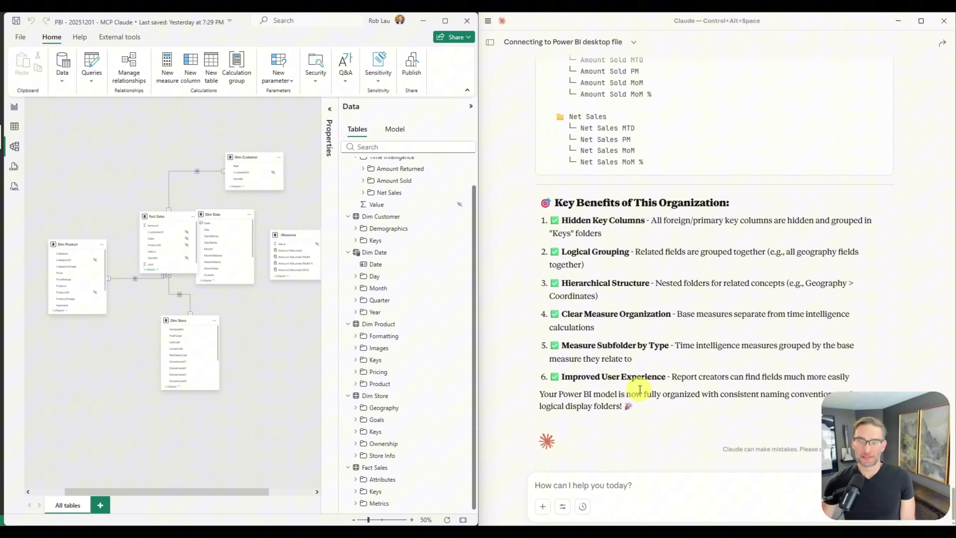
Ask Claude to hide all foreign key ID columns.
click(598, 484)
text(Hide all foreign key columns (ProductID, StoreID) and keep only user-friendly visible)
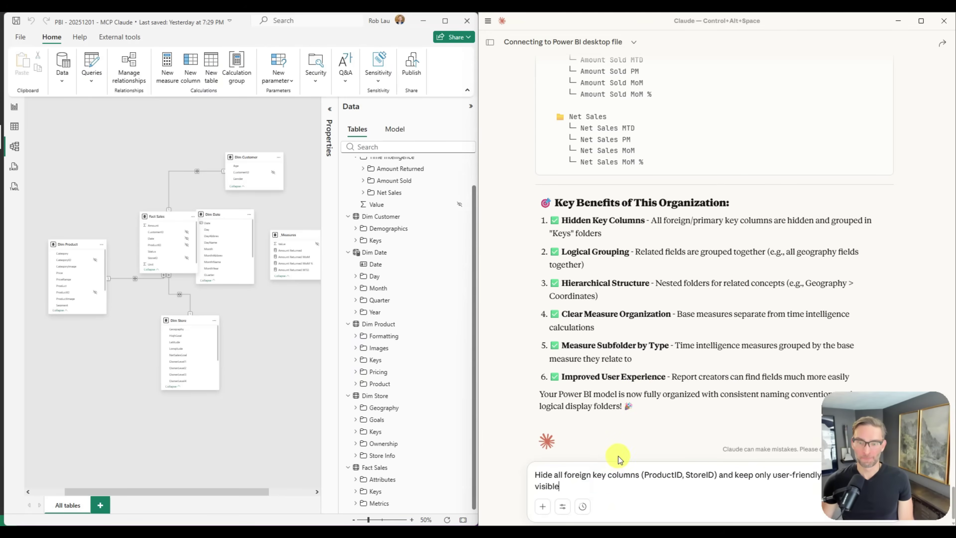
key(Return)
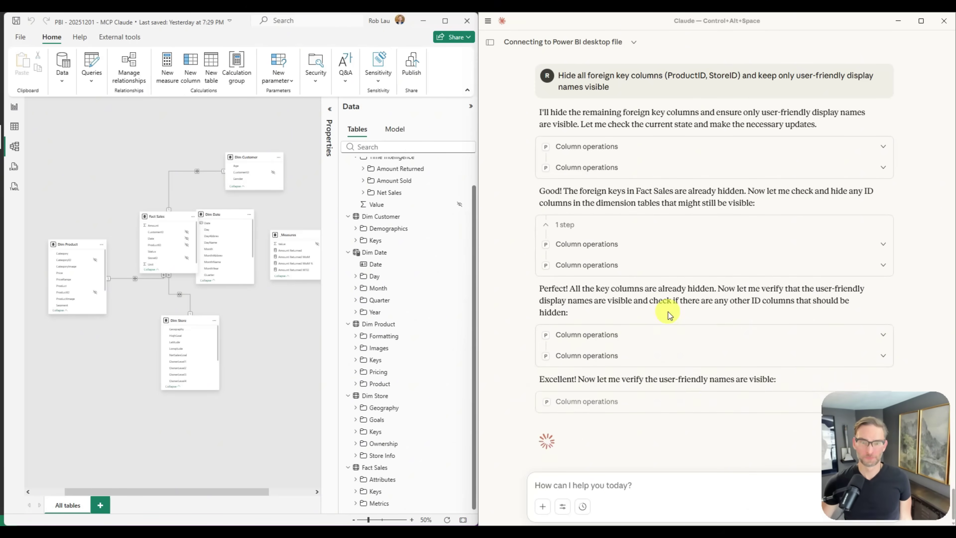
Read Claude's verification that key columns are hidden and relationships remain intact.
scroll(630, 284, up, 2)
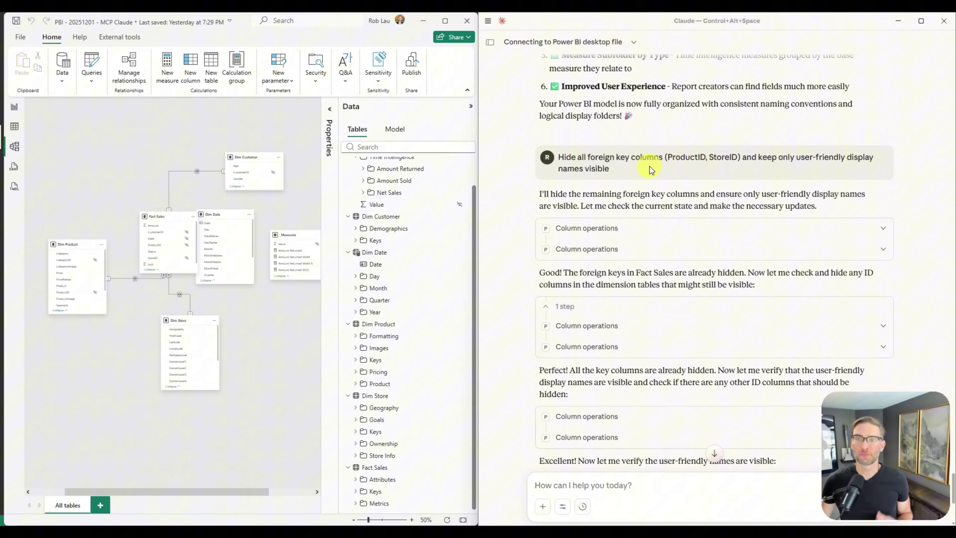
scroll(651, 173, down, 2)
scroll(629, 179, down, 2)
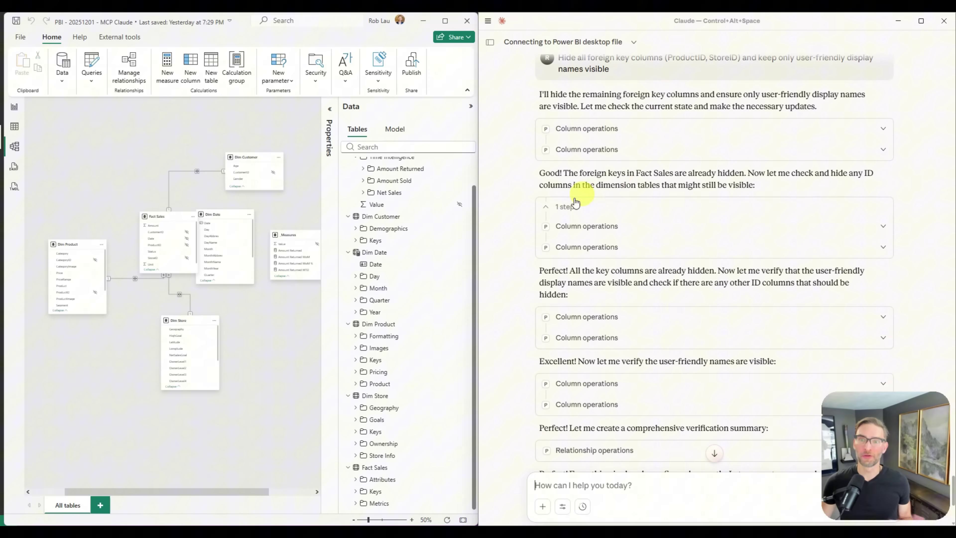
scroll(575, 203, down, 4)
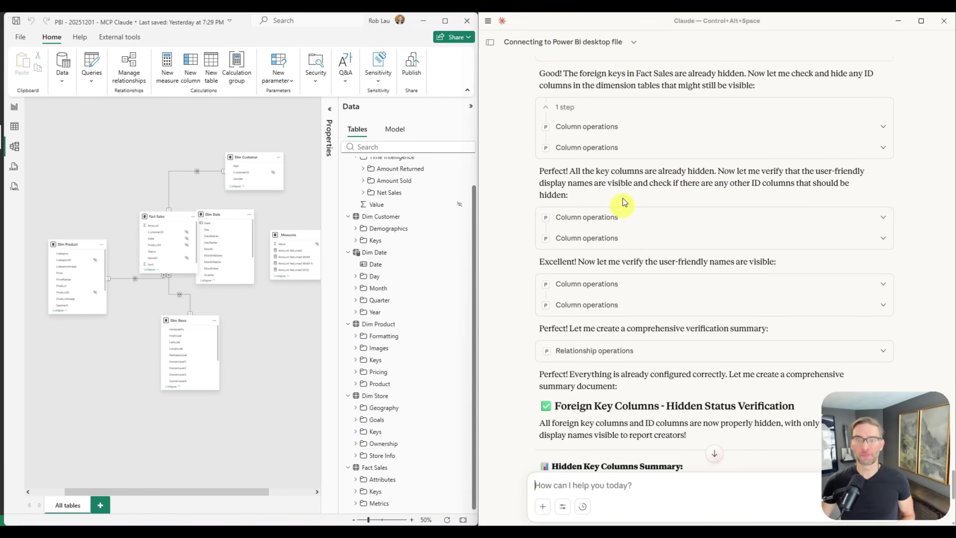
scroll(623, 202, down, 2)
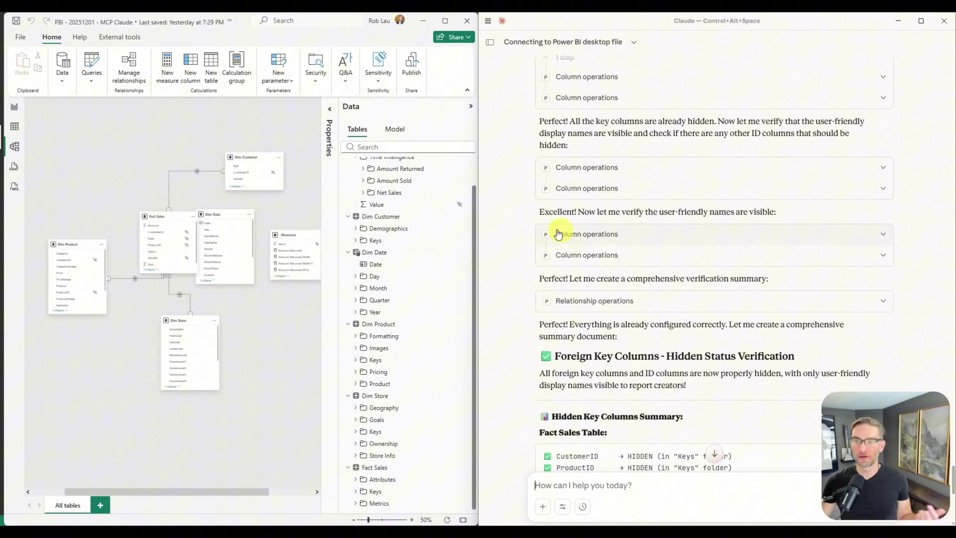
scroll(587, 278, down, 8)
scroll(579, 266, down, 12)
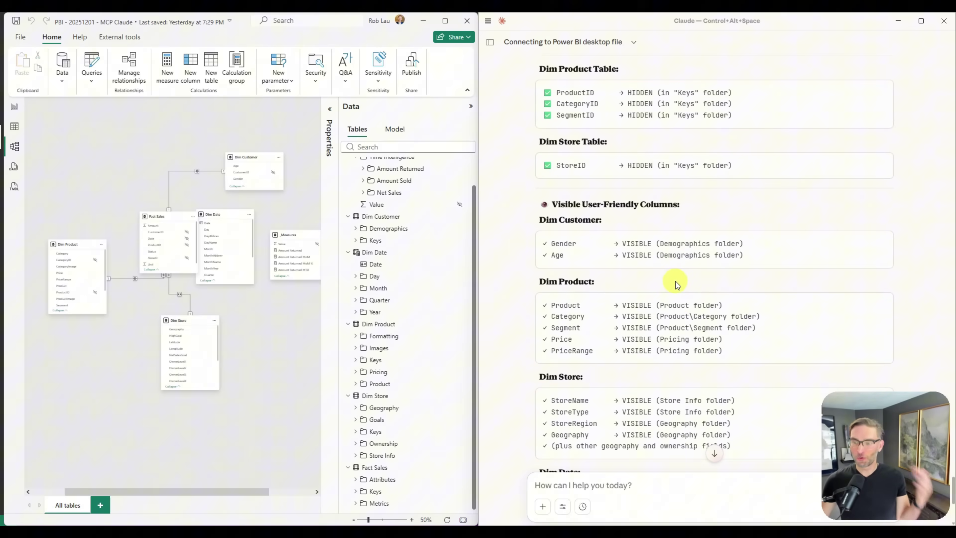
scroll(672, 281, down, 2)
scroll(711, 291, down, 12)
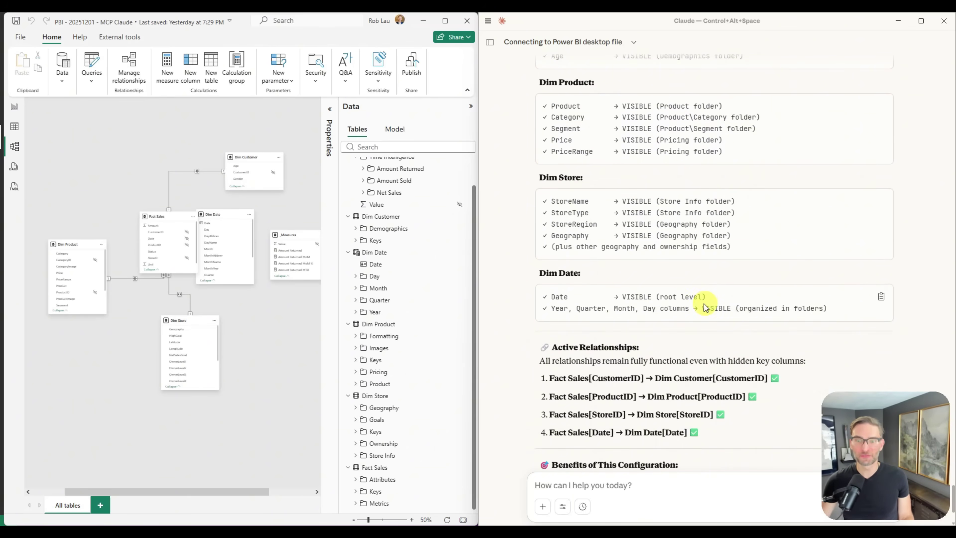
scroll(603, 301, down, 3)
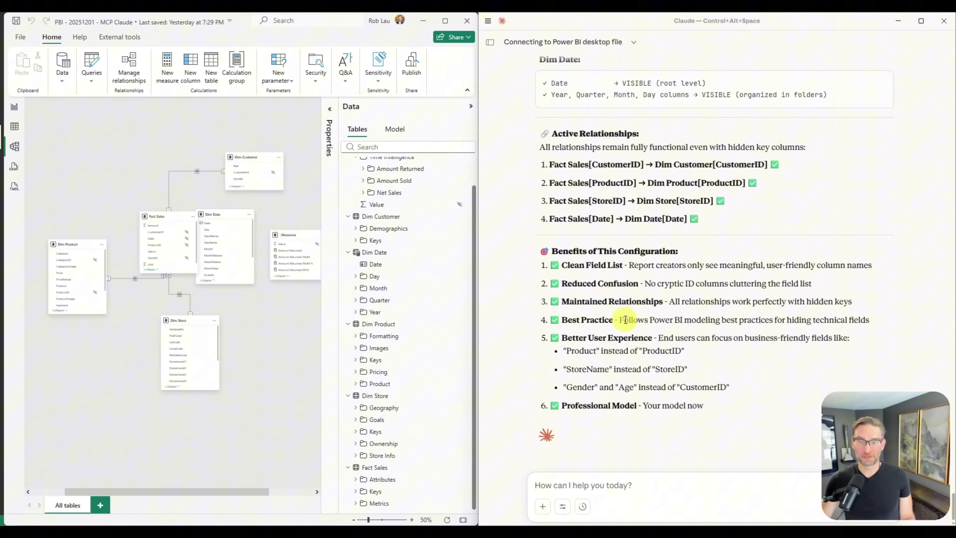
Check Dim Product's new folders in report view, then return to model view with Properties expanded.
click(15, 108)
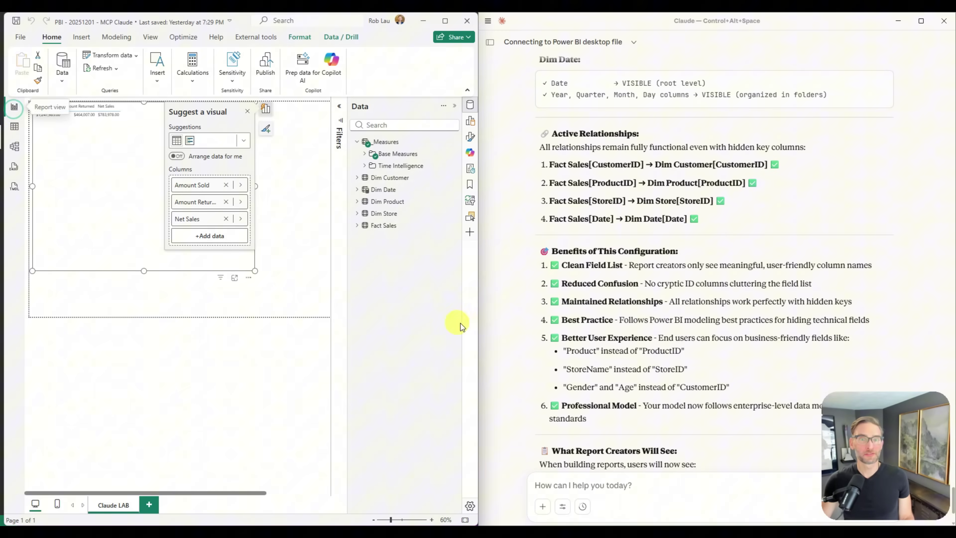
click(357, 202)
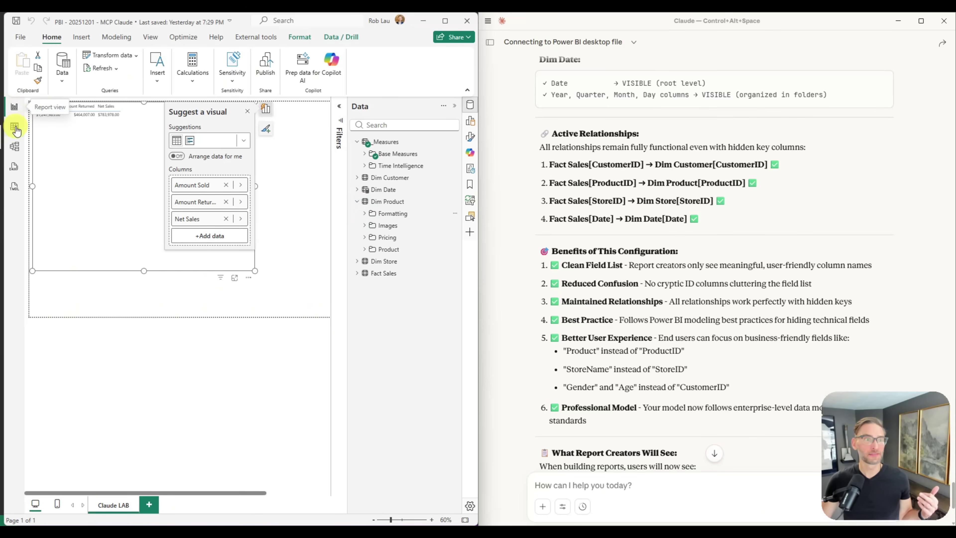
click(14, 146)
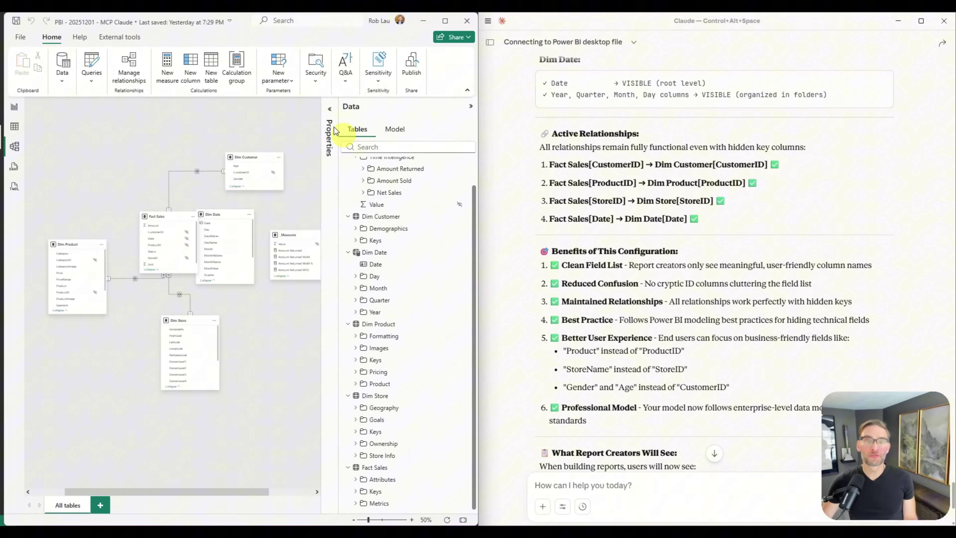
click(331, 112)
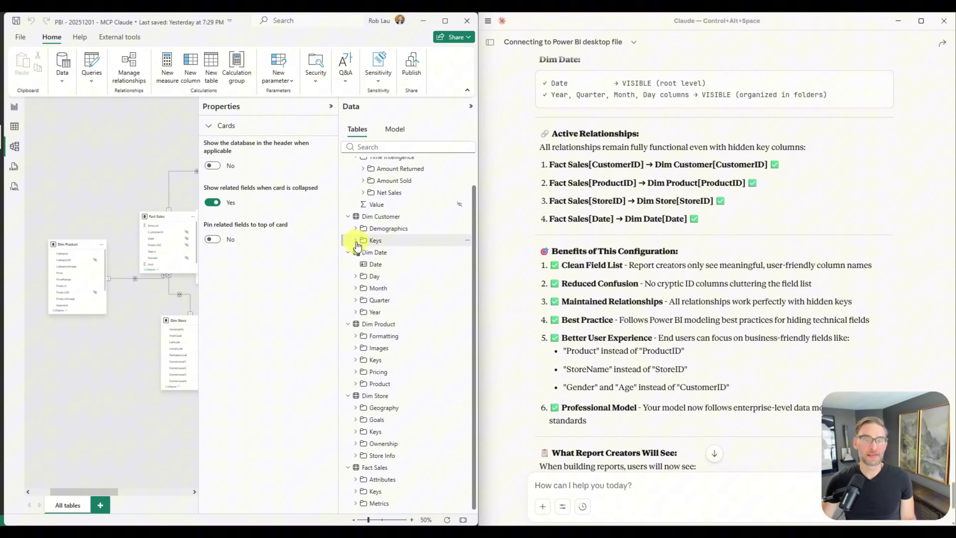
View Dim Date's properties, then select Dim Customer to see its empty description.
click(371, 253)
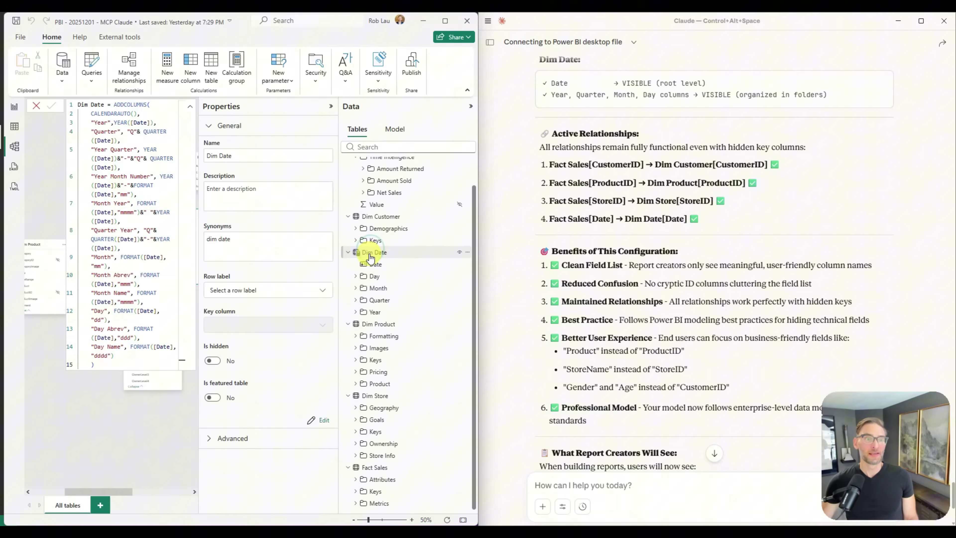
click(373, 216)
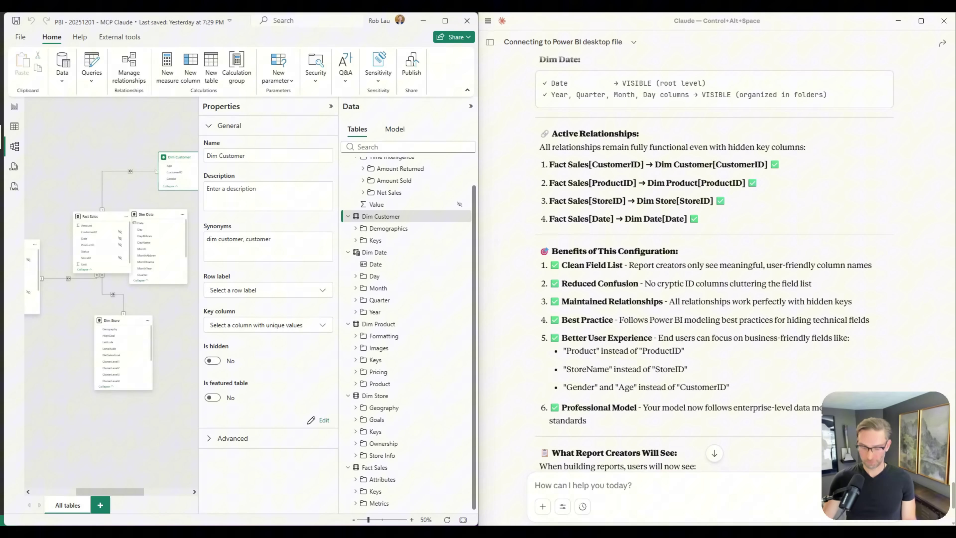
Ask Claude to add descriptions to all measures, columns and tables.
scroll(705, 418, down, 3)
click(563, 485)
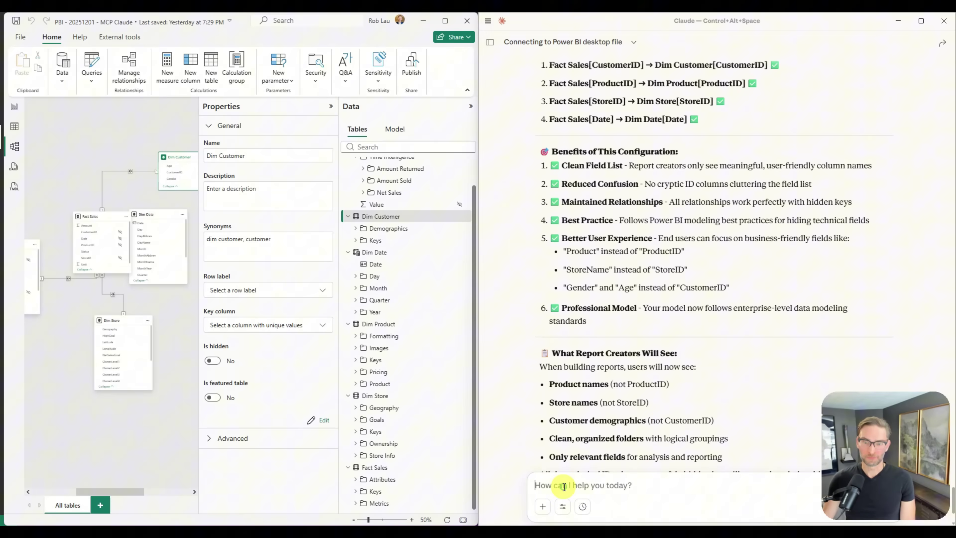
key(ctrl+v)
key(Return)
scroll(714, 246, up, 2)
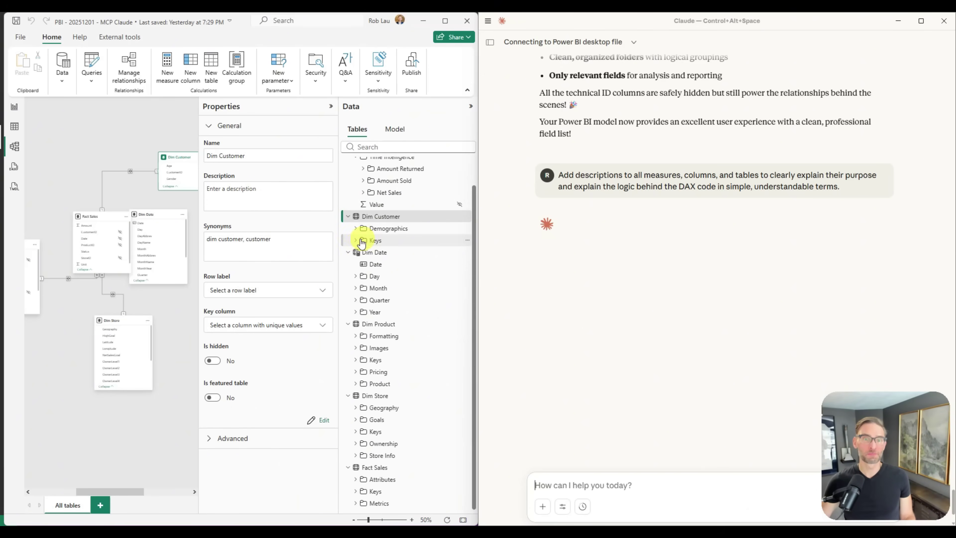
Inspect Dim Customer's Demographics folder, Age column and the table itself for new descriptions.
click(358, 228)
click(383, 241)
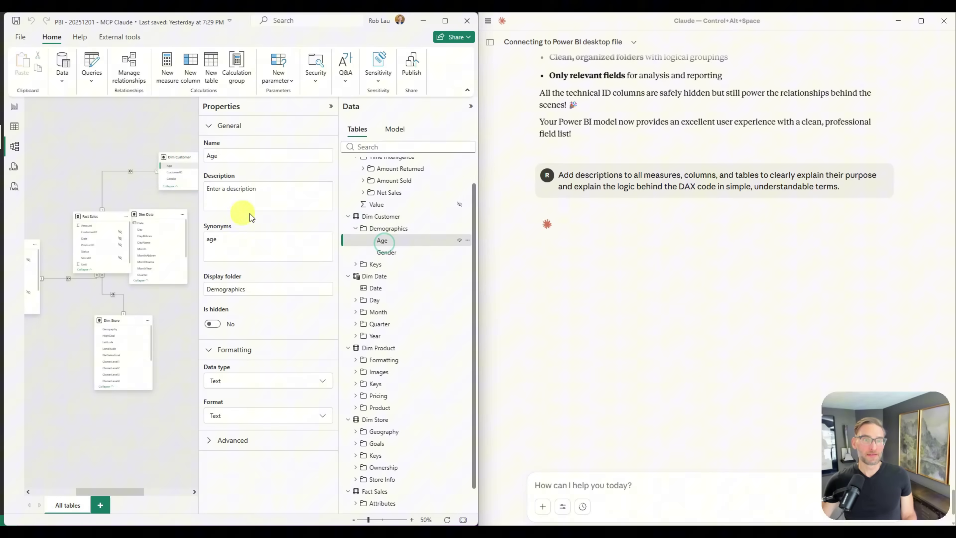
click(379, 230)
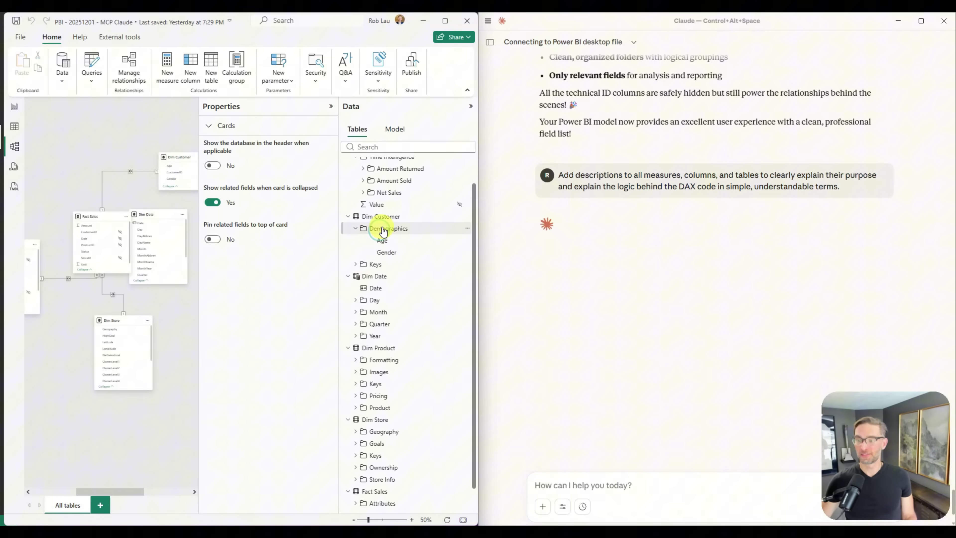
click(381, 216)
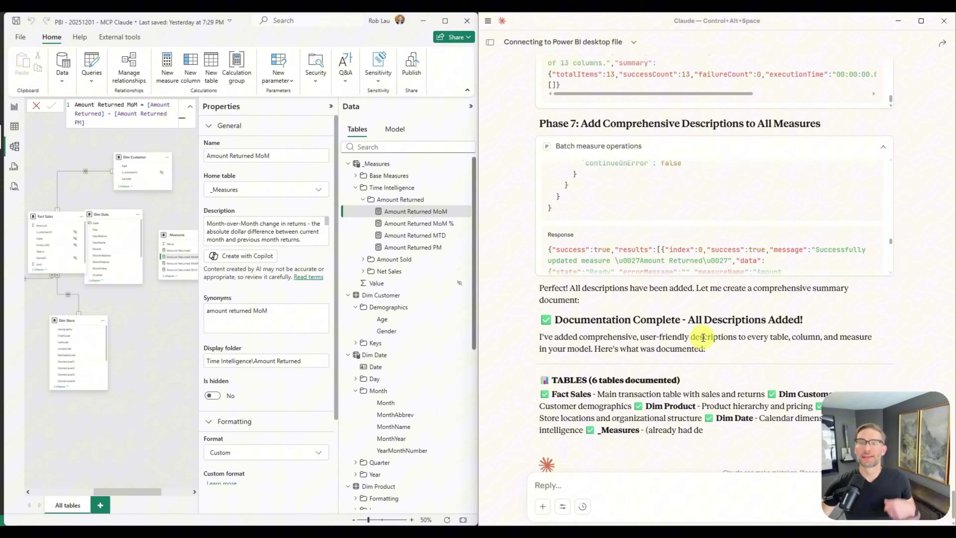
Review the new descriptions on the Gender and Age columns.
scroll(700, 327, up, 15)
scroll(695, 313, up, 8)
scroll(696, 317, down, 20)
scroll(697, 317, down, 20)
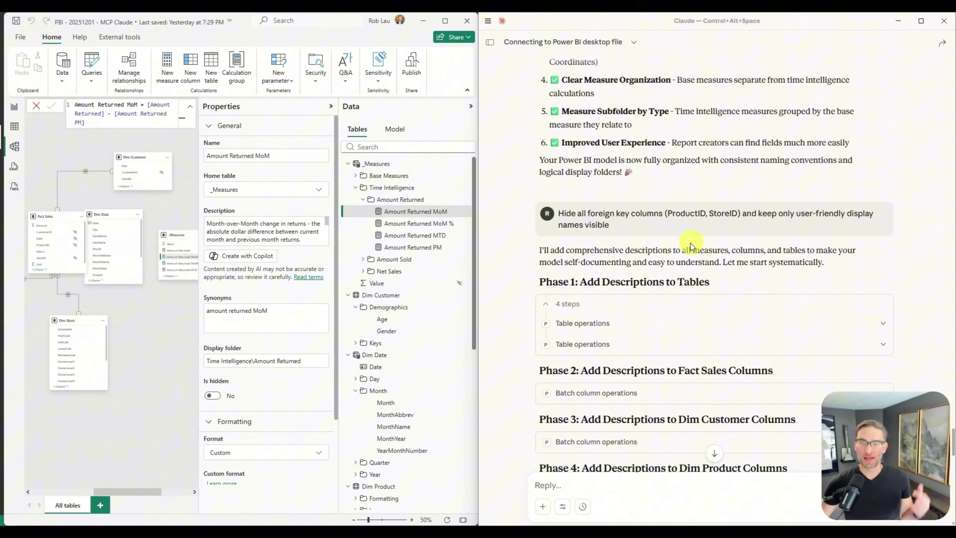
scroll(673, 248, down, 3)
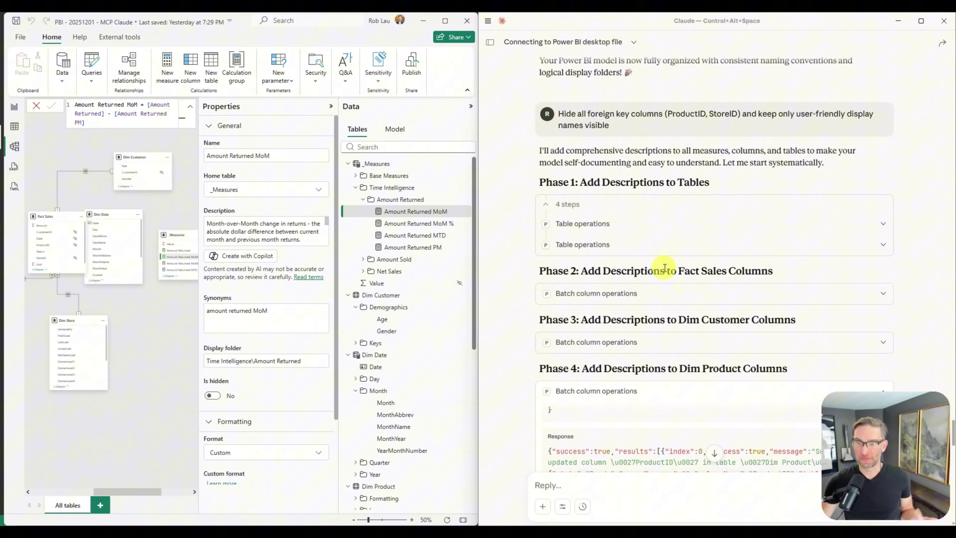
scroll(664, 270, down, 6)
scroll(675, 252, down, 8)
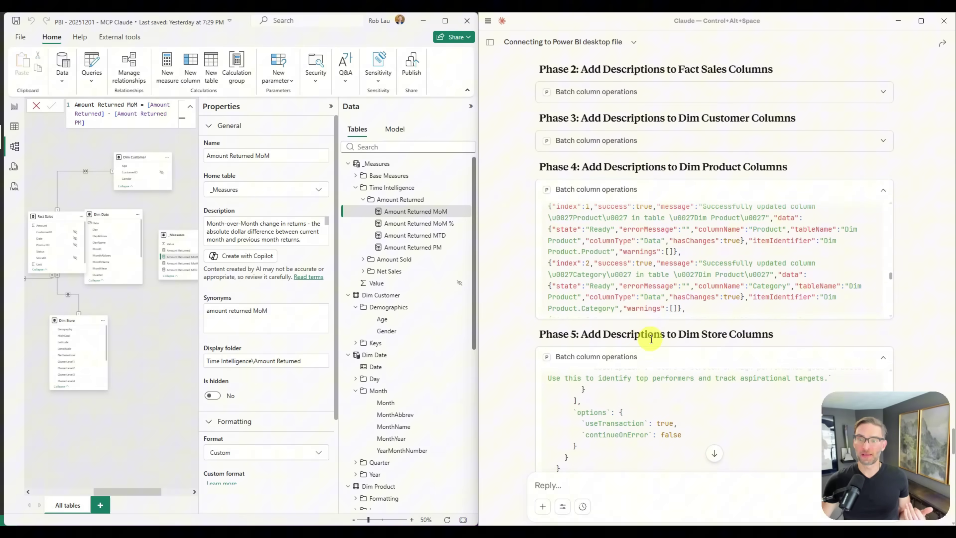
scroll(676, 303, down, 7)
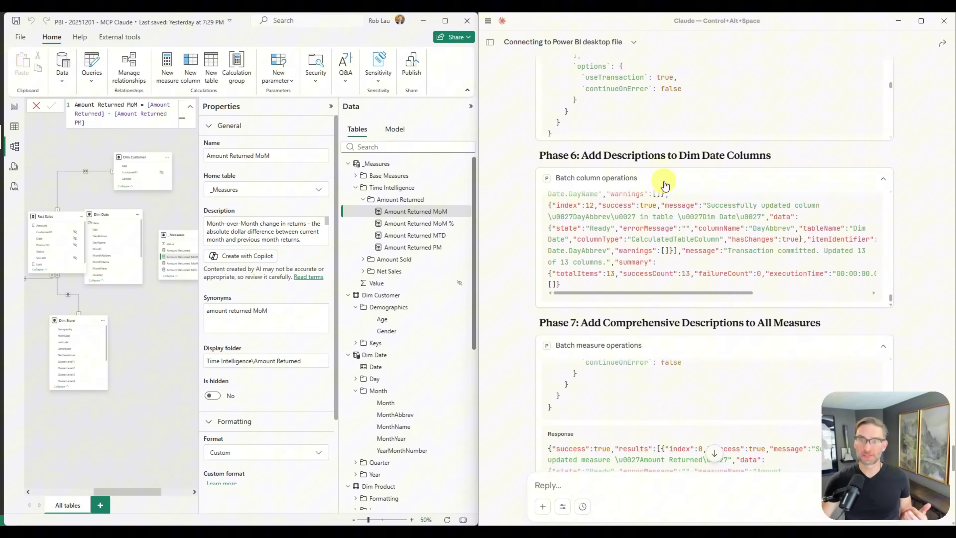
scroll(609, 328, down, 1)
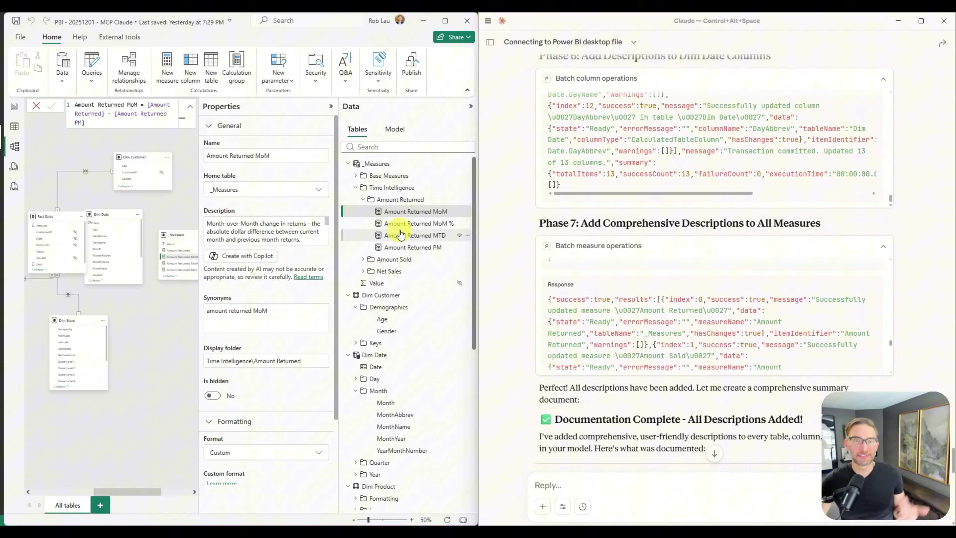
mouse_move(403, 219)
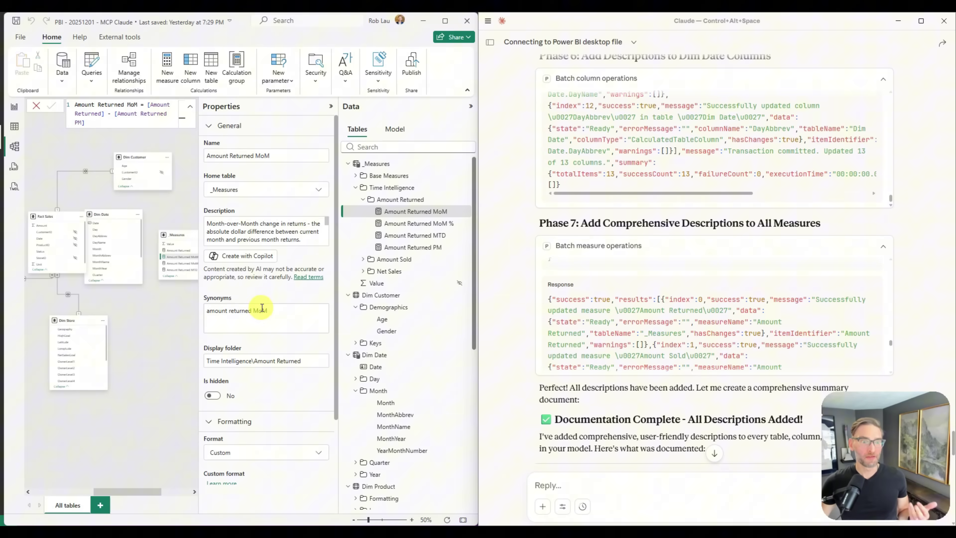
scroll(424, 301, down, 2)
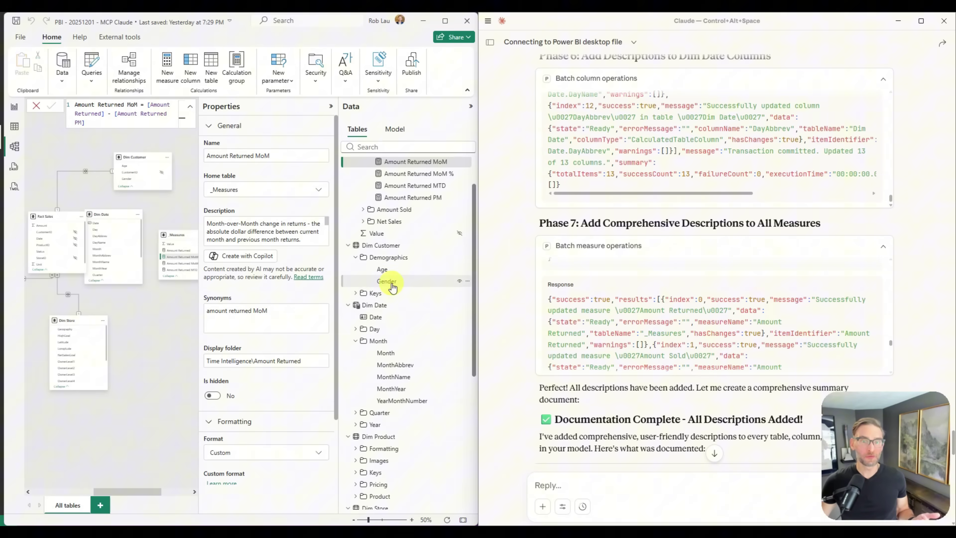
click(391, 283)
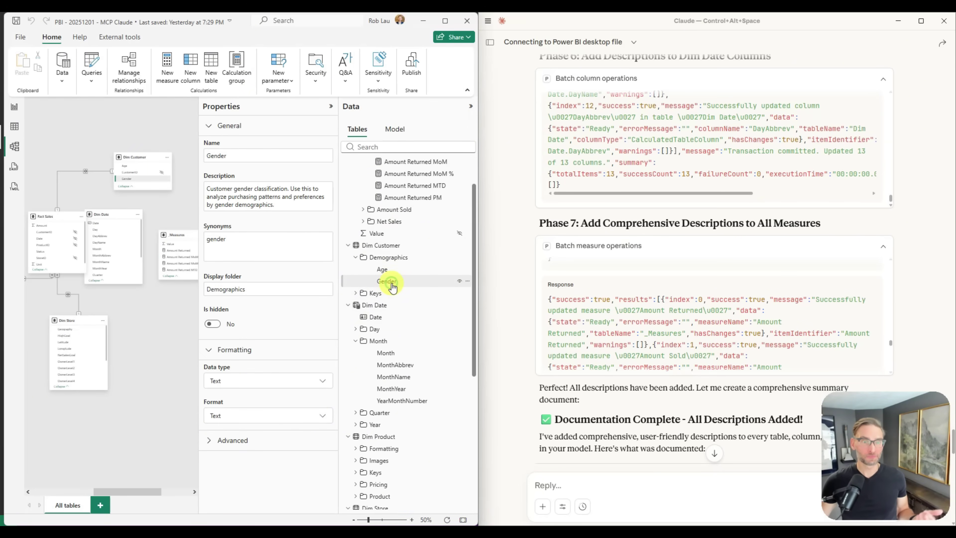
click(408, 271)
Check MonthAbbrev, MonthName and YearMonthNumber, ending on YearMonthNumber's description and synonyms.
click(416, 362)
click(416, 376)
click(418, 399)
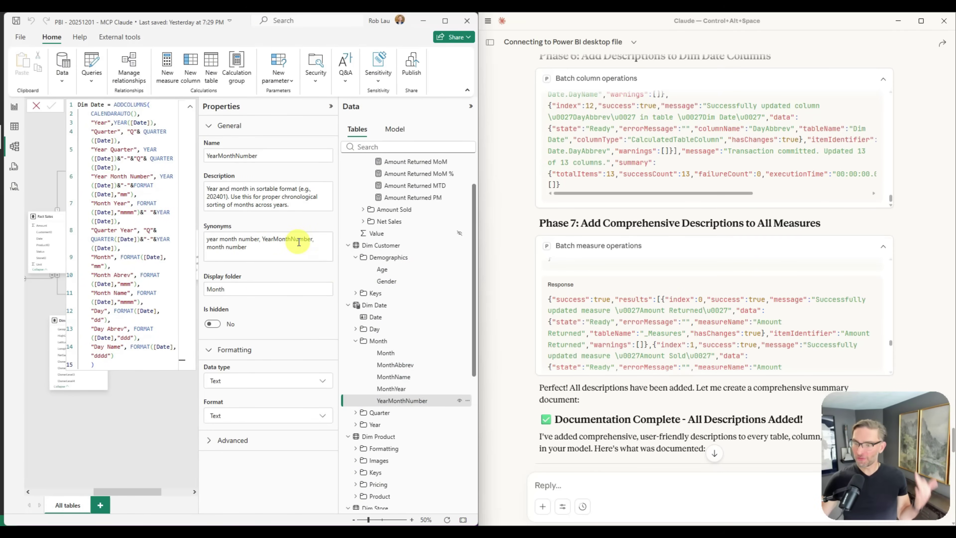
scroll(732, 297, down, 3)
scroll(529, 337, down, 7)
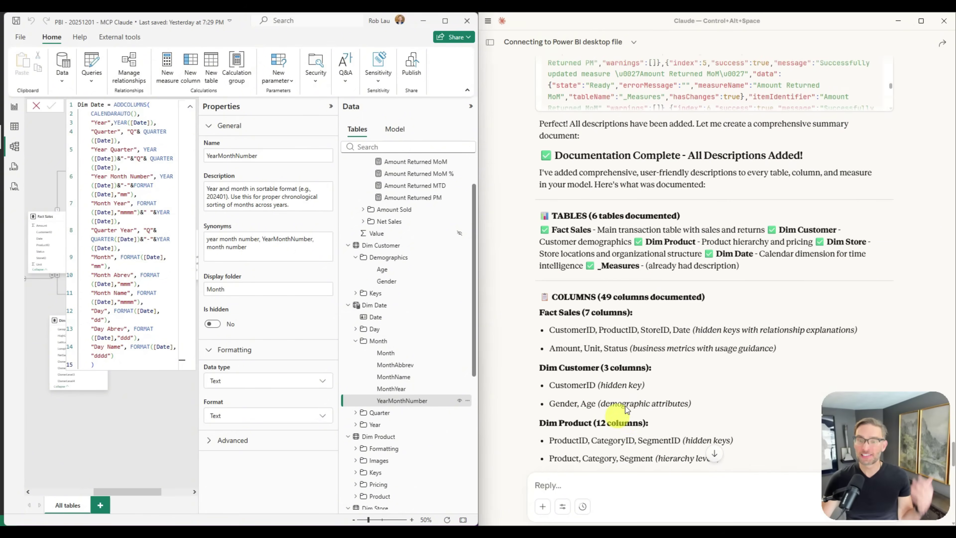
scroll(625, 408, down, 15)
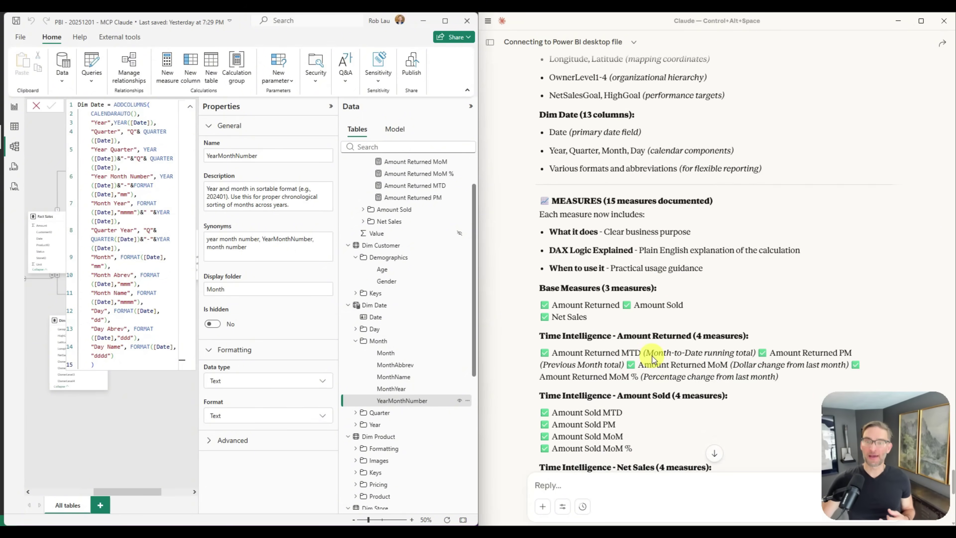
scroll(653, 356, down, 4)
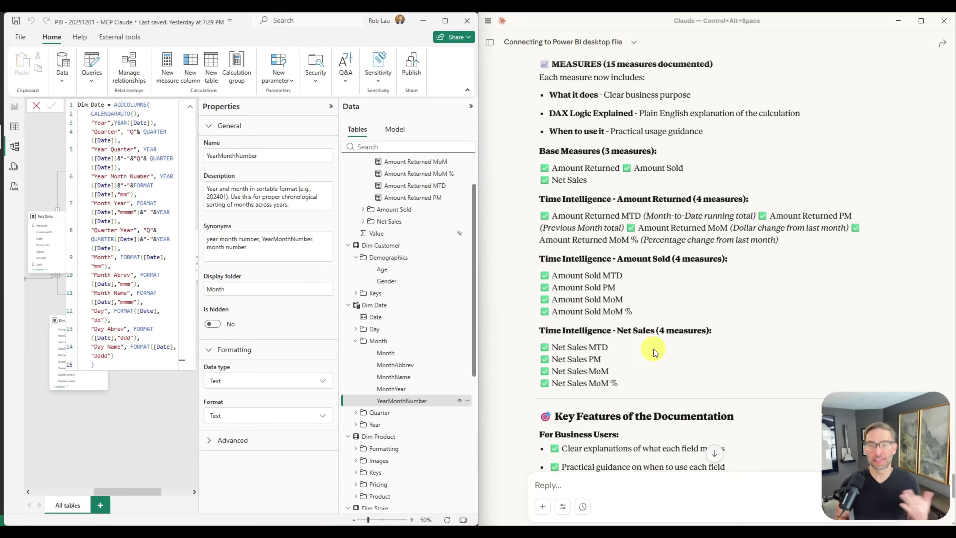
scroll(659, 344, down, 7)
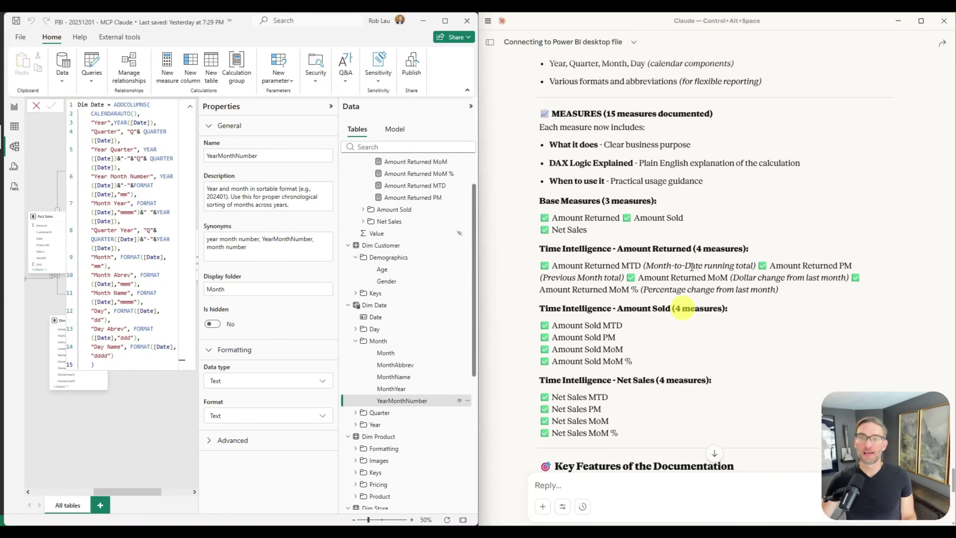
scroll(624, 156, down, 7)
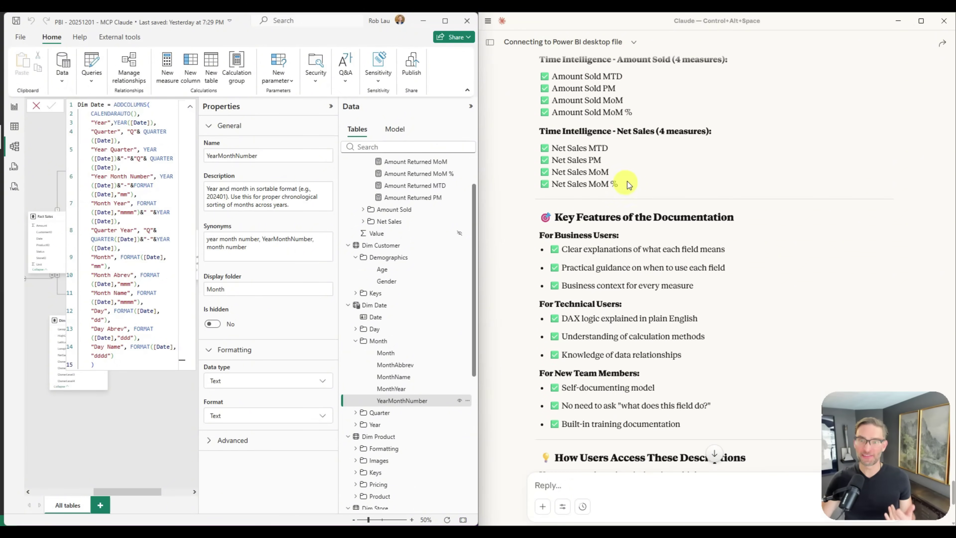
scroll(630, 180, down, 15)
scroll(636, 200, up, 11)
scroll(639, 201, down, 4)
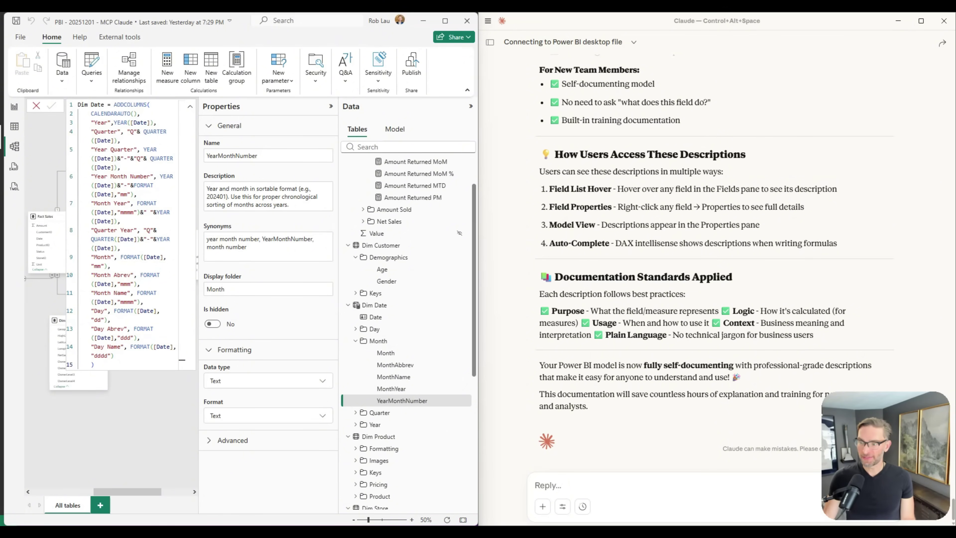
Ask Claude to create user hierarchies for drill-down navigation.
click(594, 493)
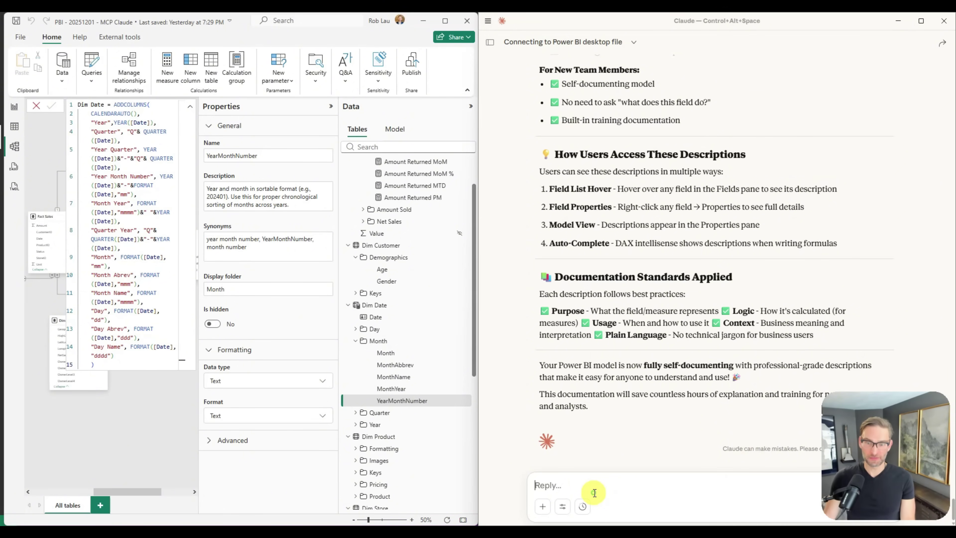
text(Create user hierarchies for drill-down navigation)
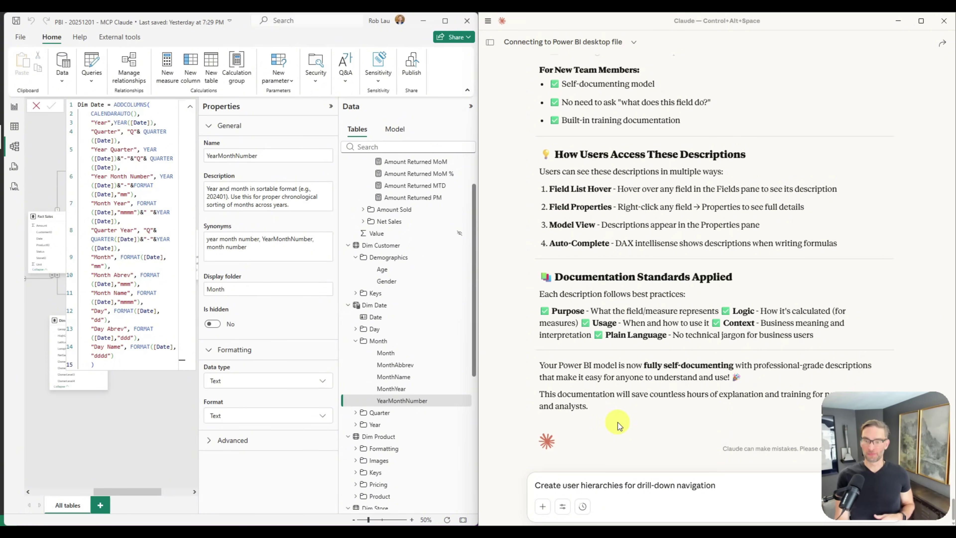
key(Return)
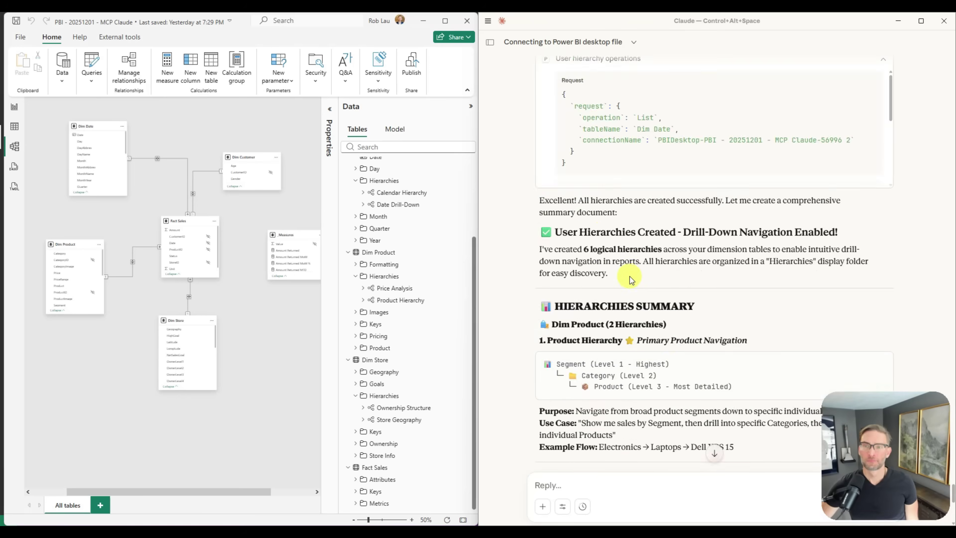
Review Claude's summary of the six hierarchies, including Product Hierarchy, Calendar Hierarchy and Store Geography.
scroll(619, 273, down, 10)
scroll(696, 286, up, 5)
scroll(711, 280, up, 15)
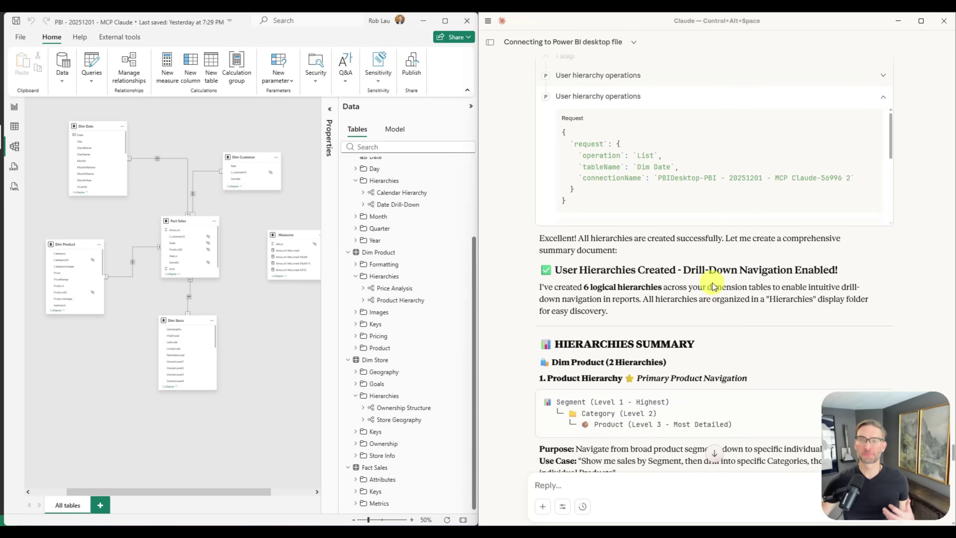
scroll(710, 282, down, 1)
scroll(710, 283, up, 6)
scroll(710, 282, up, 20)
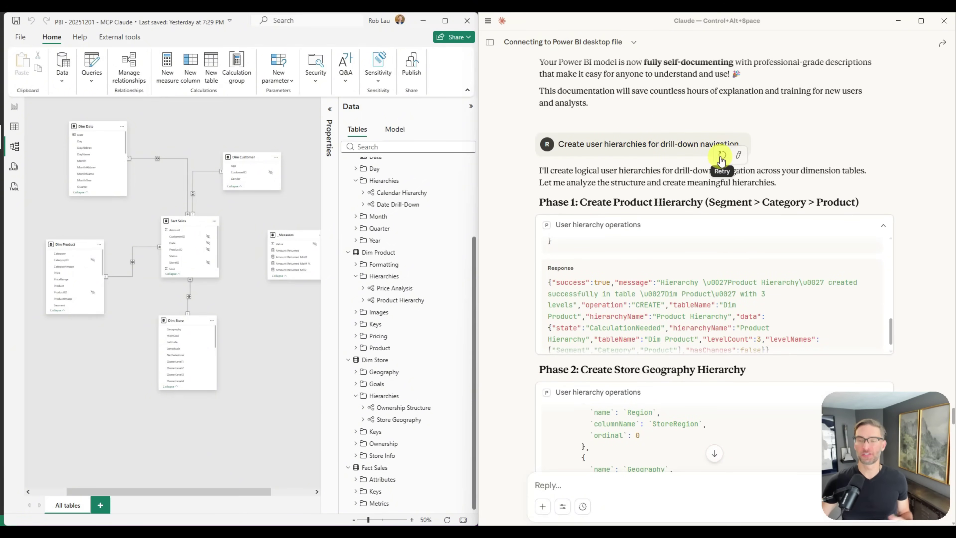
scroll(640, 158, down, 3)
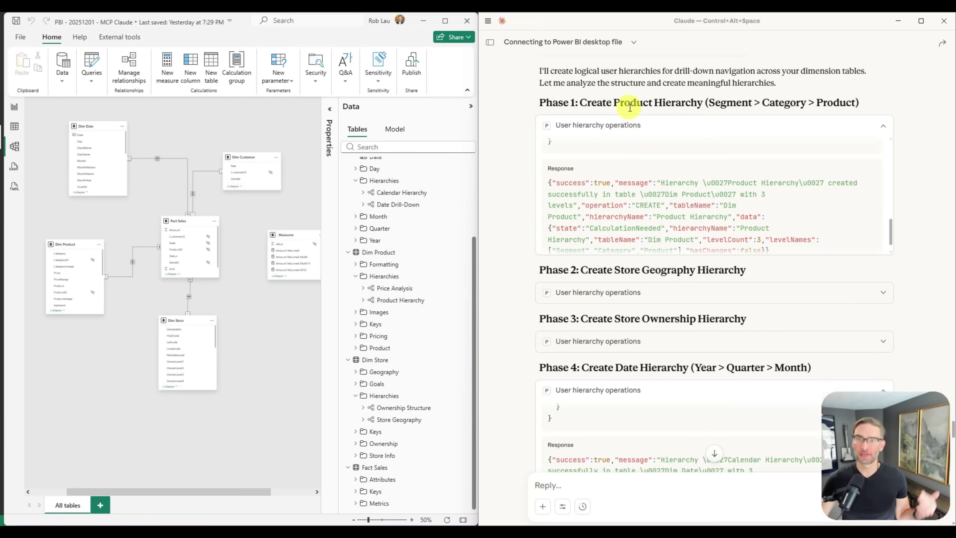
scroll(634, 151, down, 2)
scroll(642, 234, down, 3)
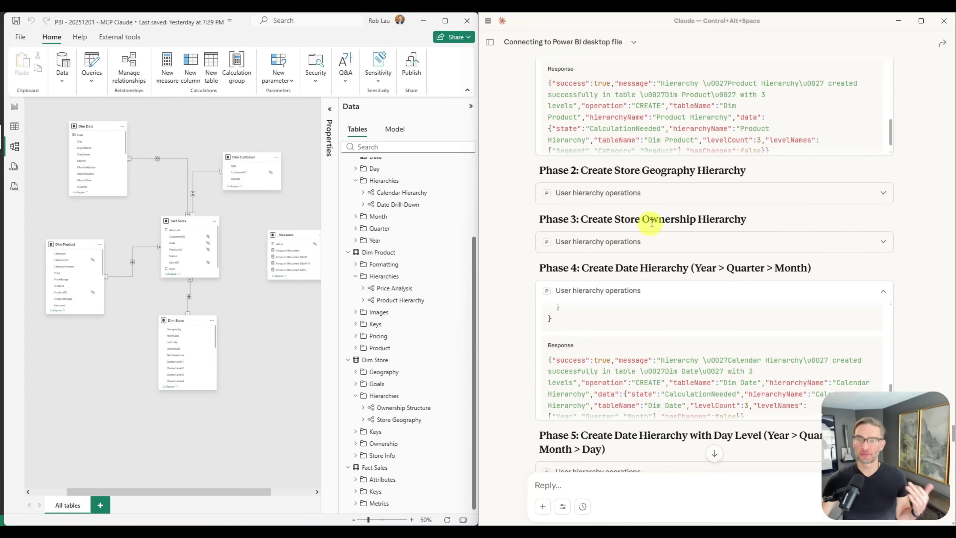
scroll(644, 225, down, 3)
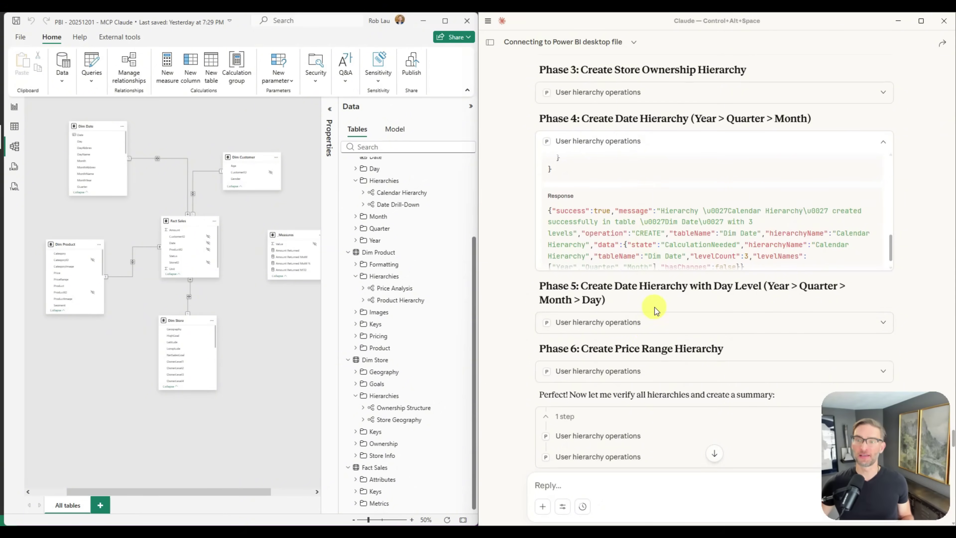
scroll(623, 294, down, 2)
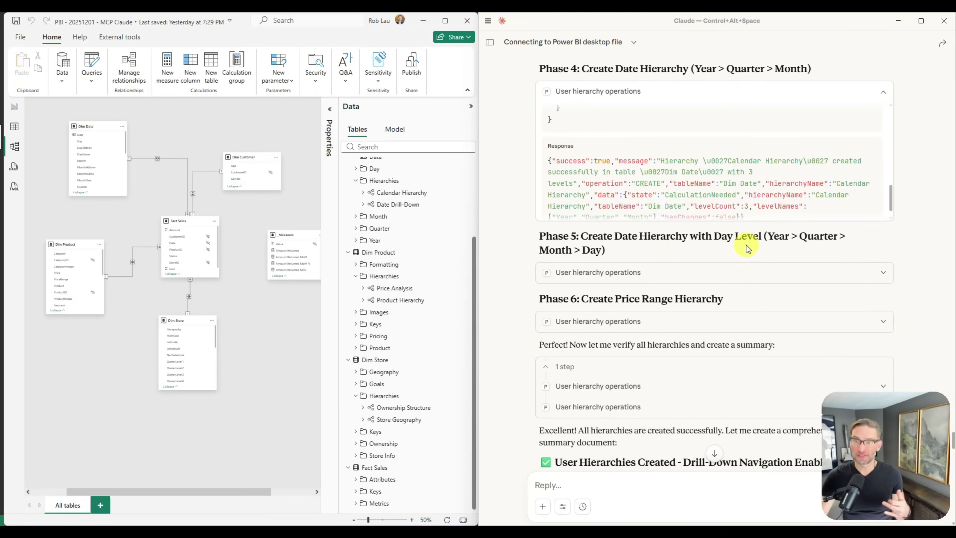
scroll(714, 188, up, 2)
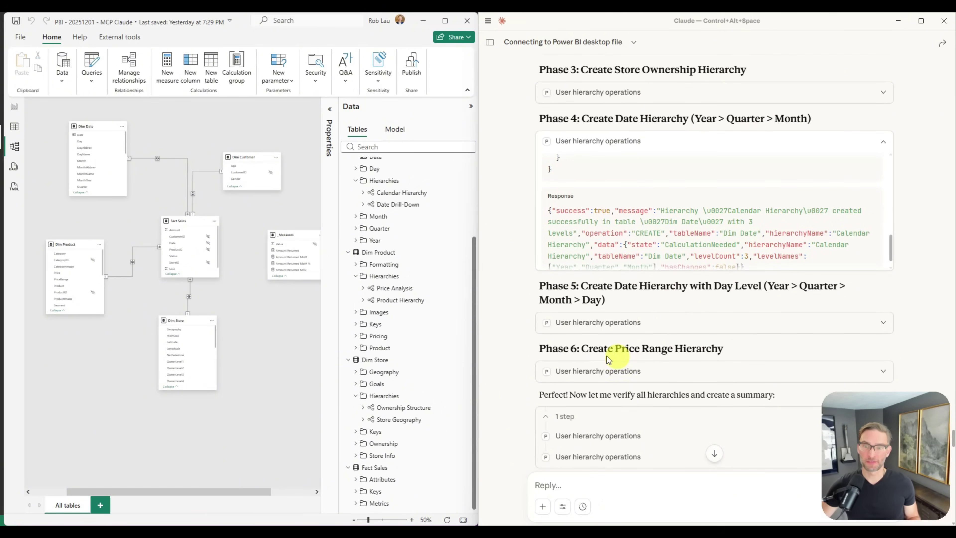
scroll(634, 355, down, 10)
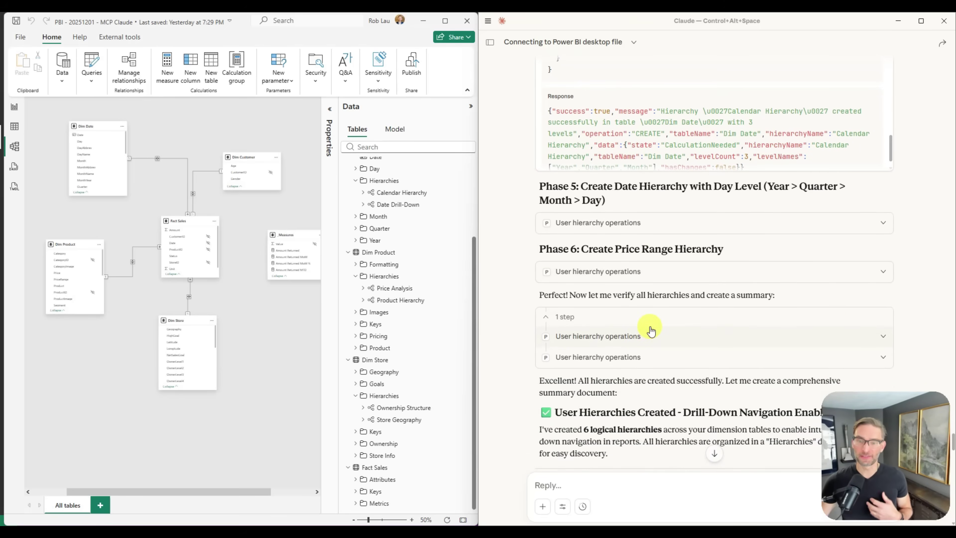
scroll(693, 249, down, 1)
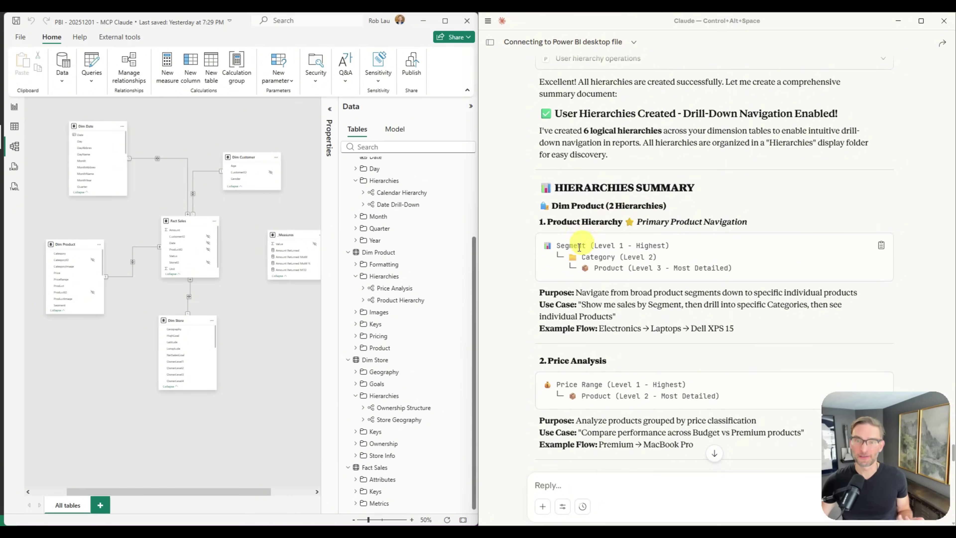
scroll(570, 240, down, 4)
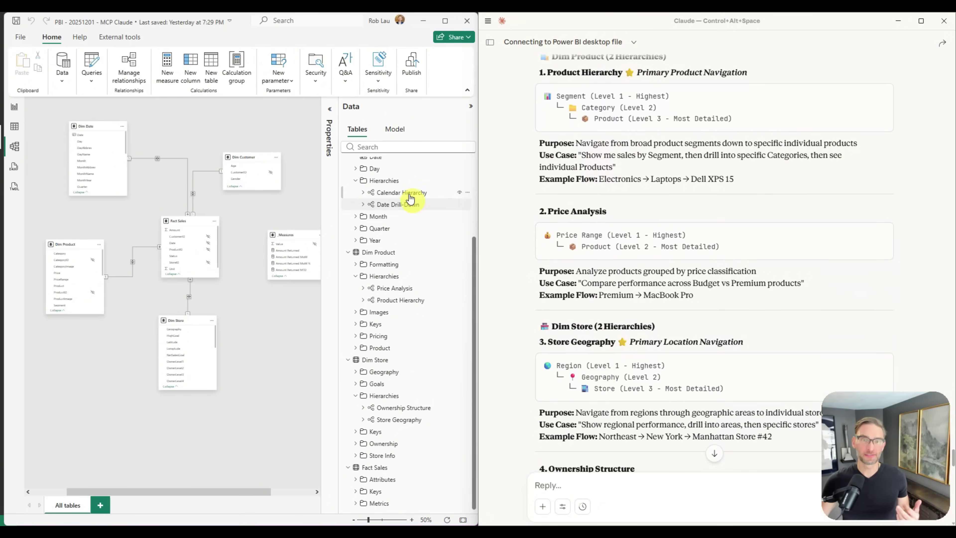
scroll(398, 180, up, 2)
scroll(398, 180, up, 1)
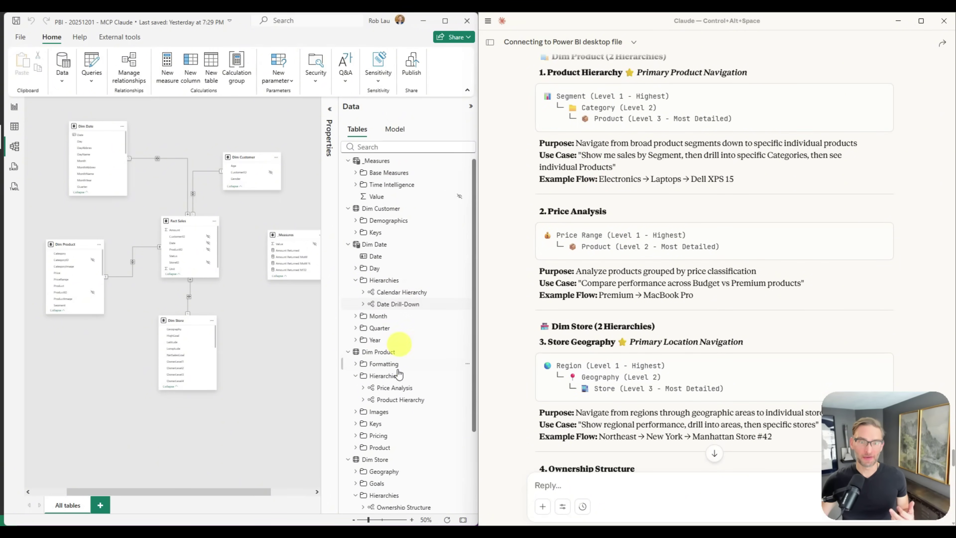
scroll(376, 419, down, 1)
scroll(401, 305, up, 1)
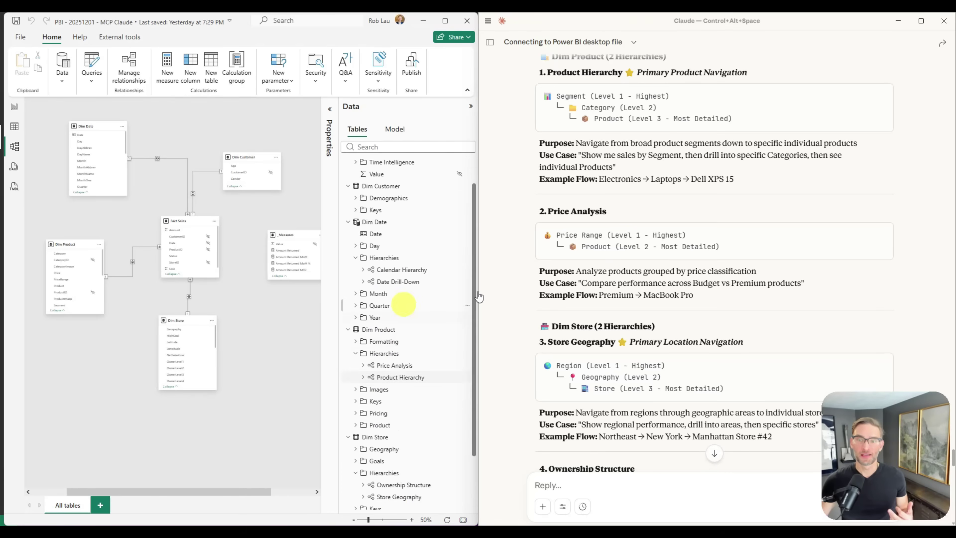
scroll(679, 266, down, 4)
scroll(673, 268, down, 2)
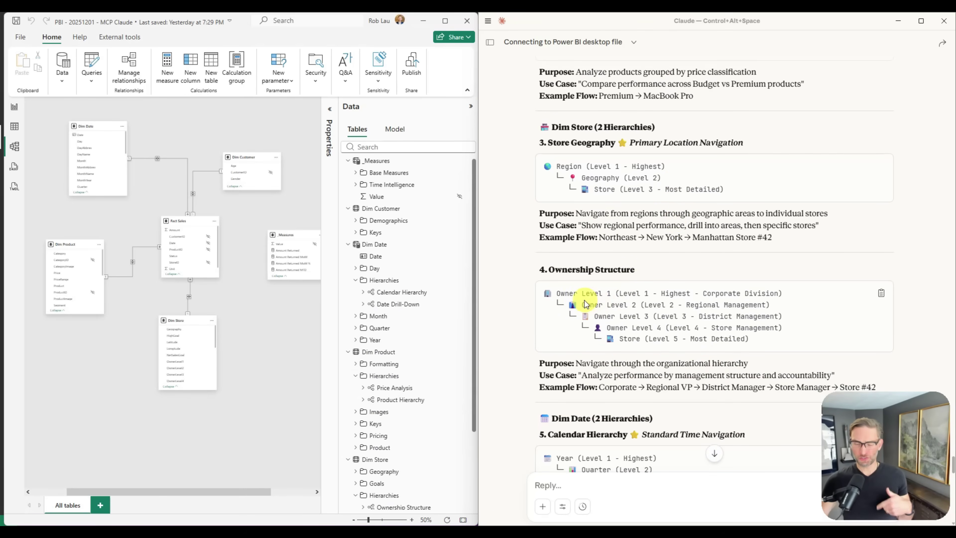
scroll(647, 308, down, 5)
scroll(653, 291, down, 4)
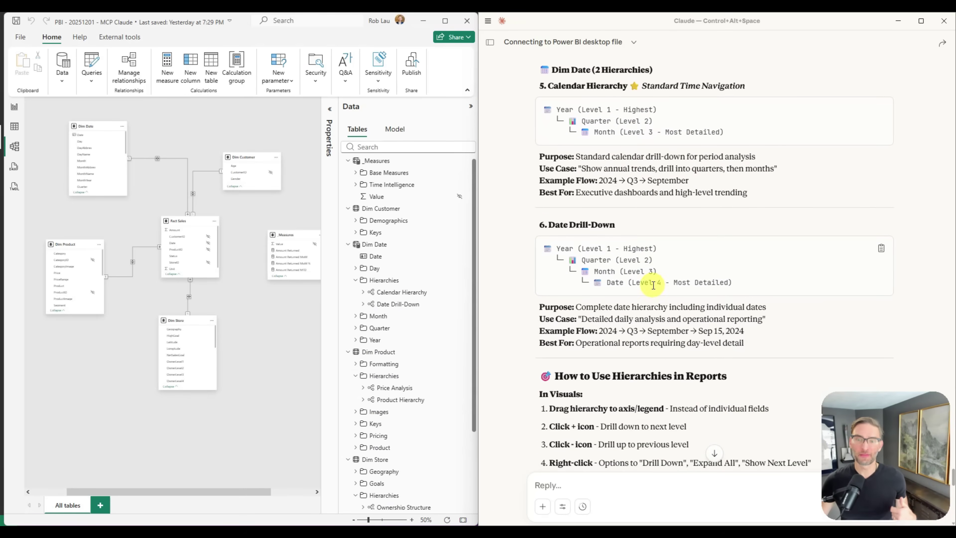
scroll(617, 312, down, 5)
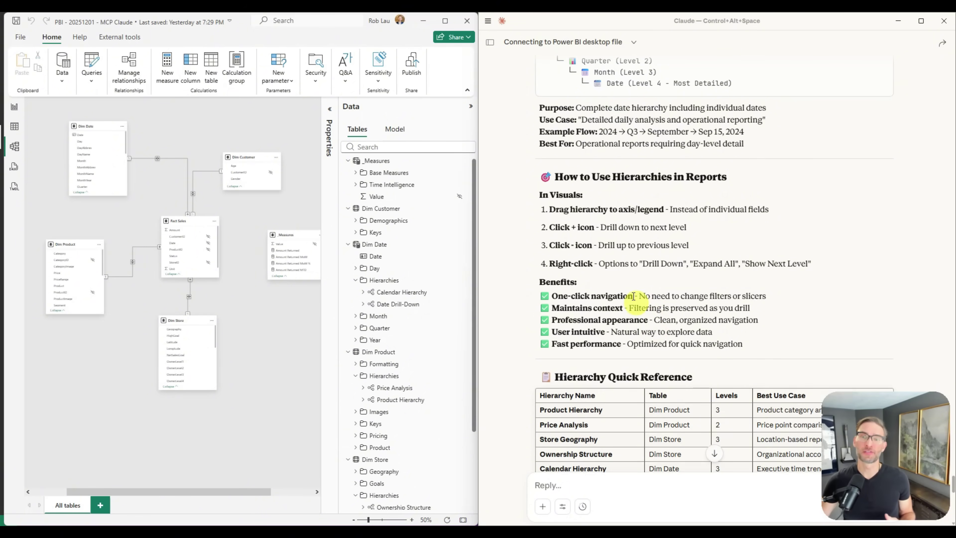
scroll(626, 194, down, 5)
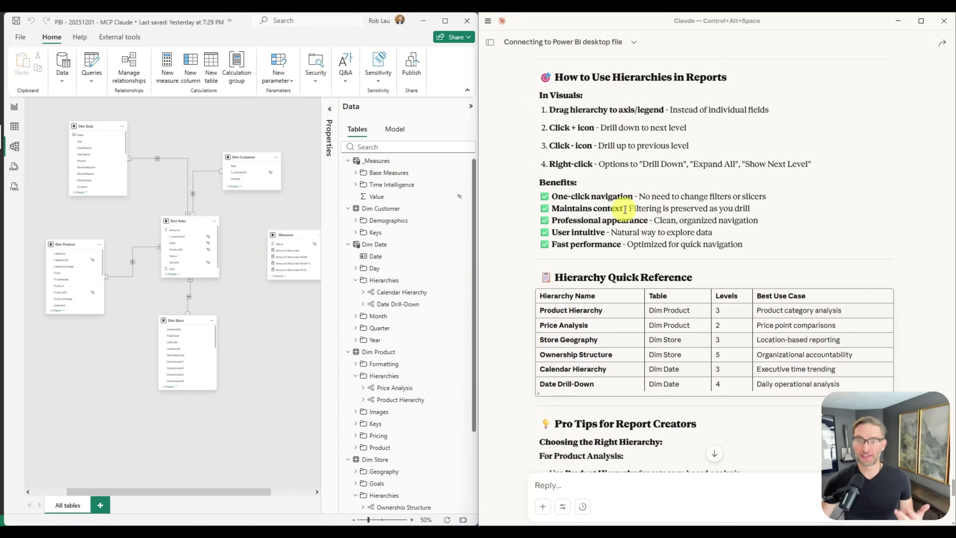
scroll(757, 212, down, 10)
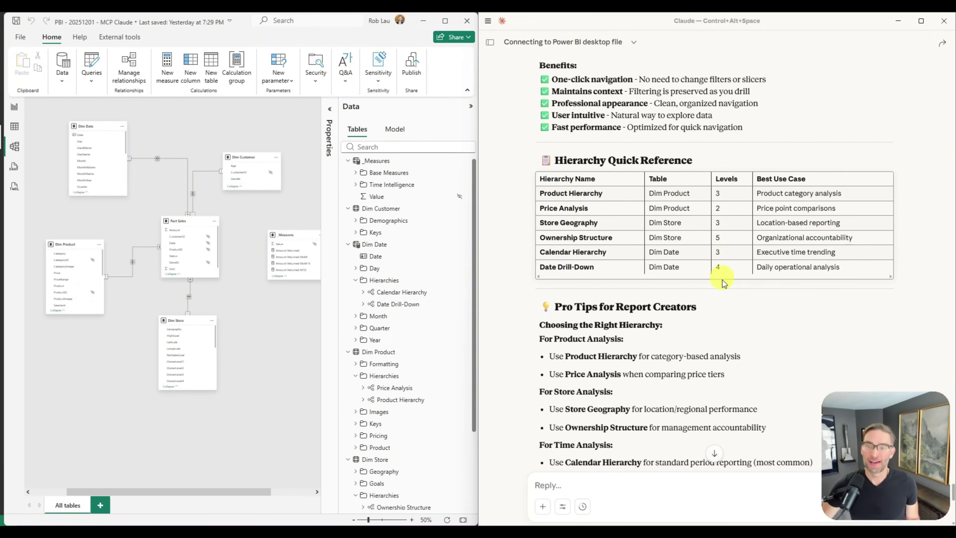
scroll(692, 292, down, 3)
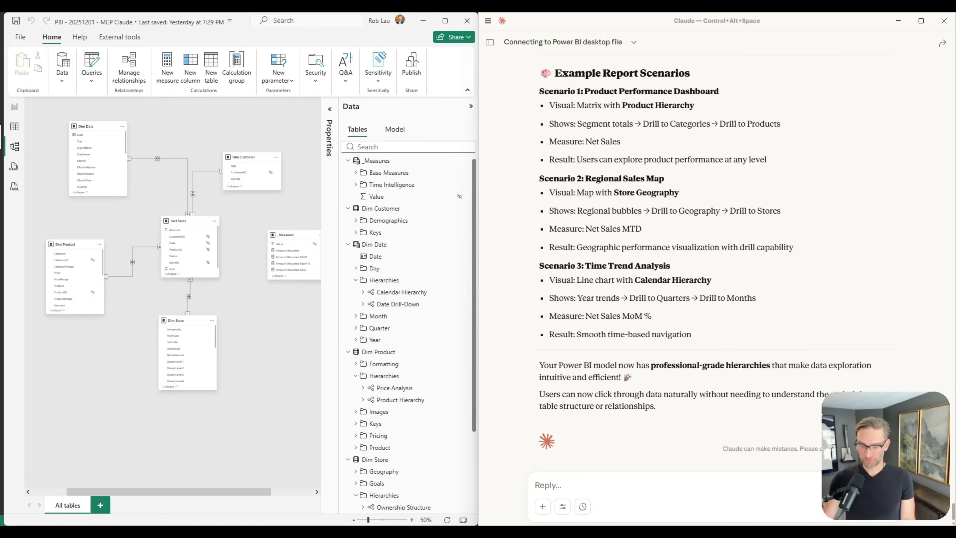
Send Claude the prompt to optimize column data types for compression and performance.
click(586, 487)
key(ctrl+v)
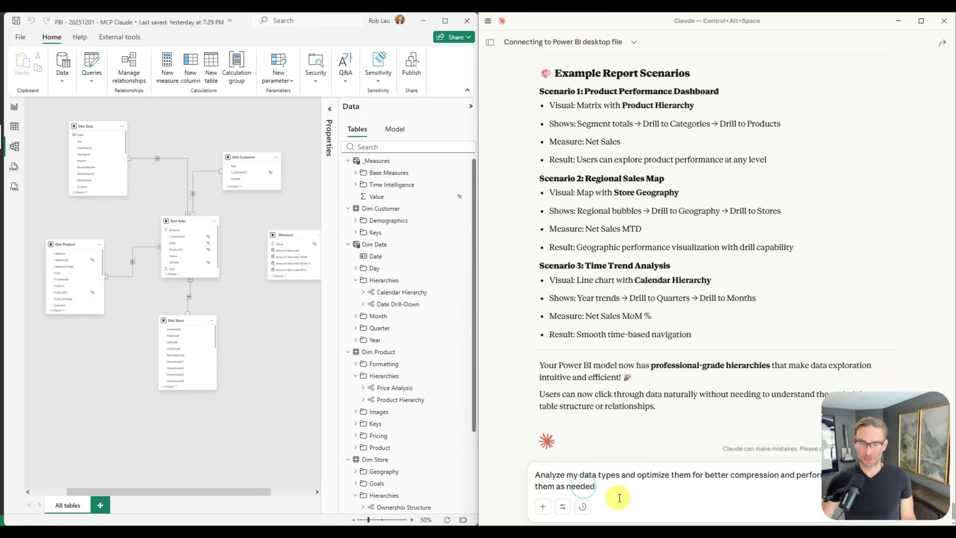
key(Return)
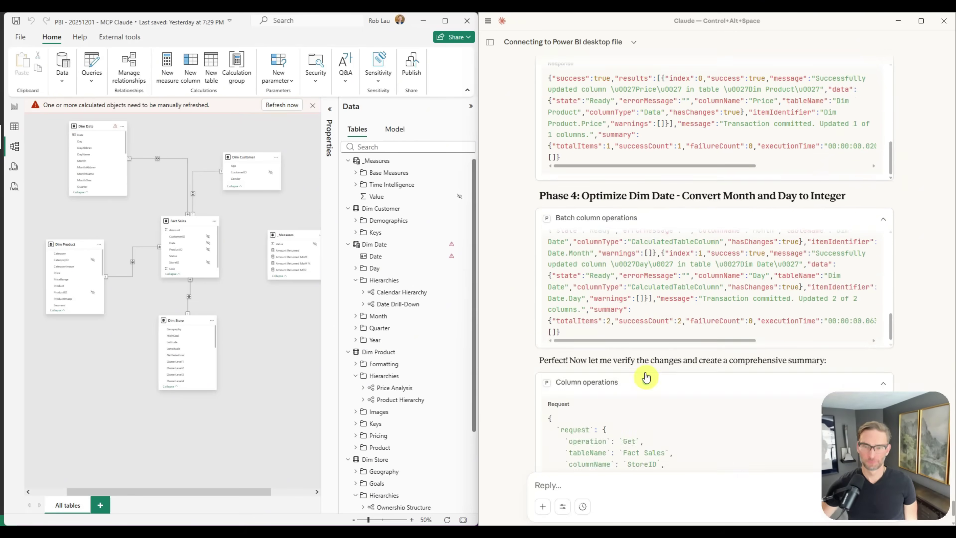
scroll(678, 312, up, 10)
Follow Claude's batch column operations until it reports 9 columns optimized across four tables.
scroll(655, 259, up, 15)
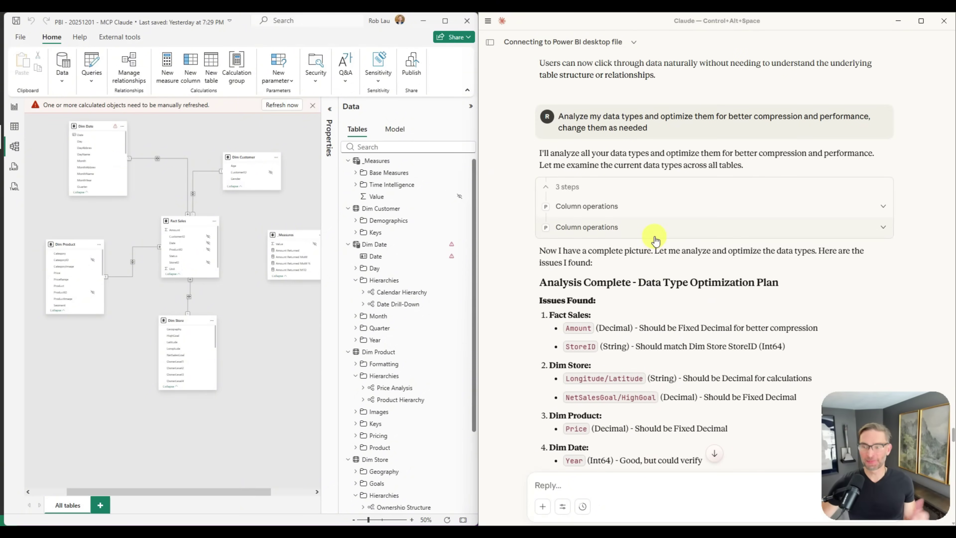
scroll(648, 244, down, 3)
scroll(642, 226, up, 6)
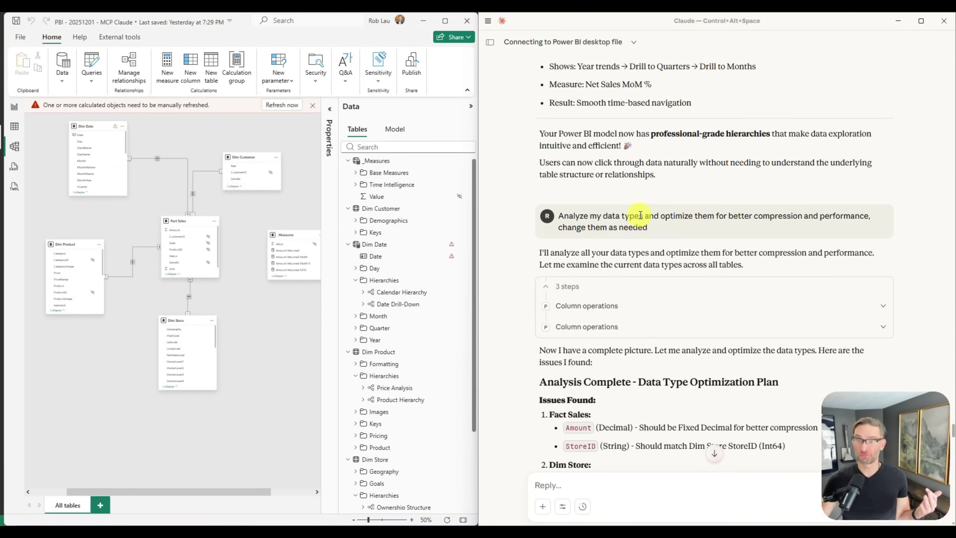
scroll(626, 267, down, 3)
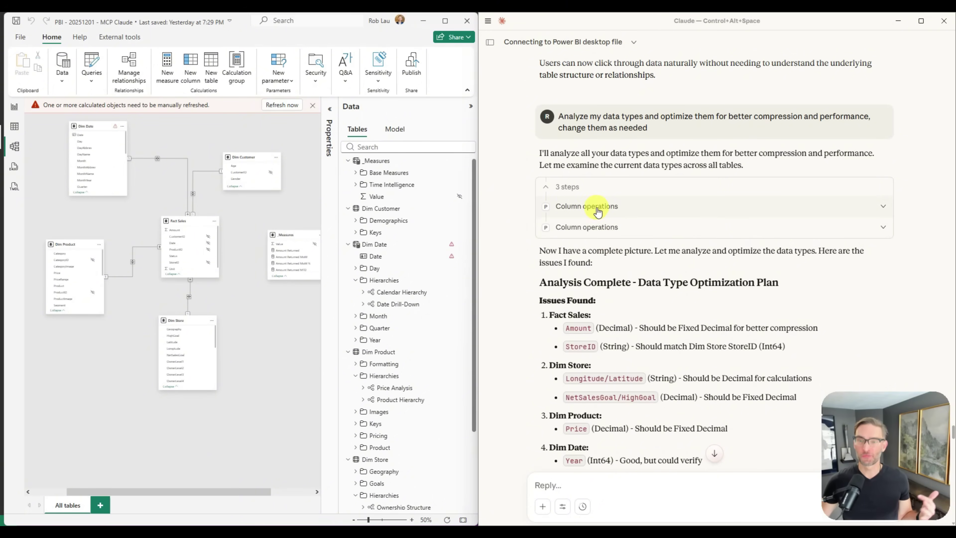
scroll(606, 214, down, 2)
scroll(640, 231, down, 2)
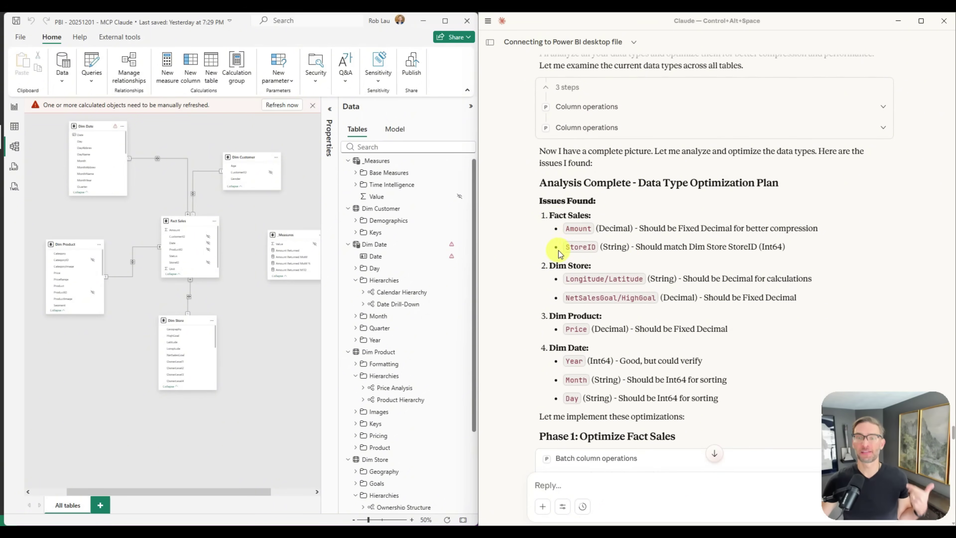
scroll(576, 301, down, 5)
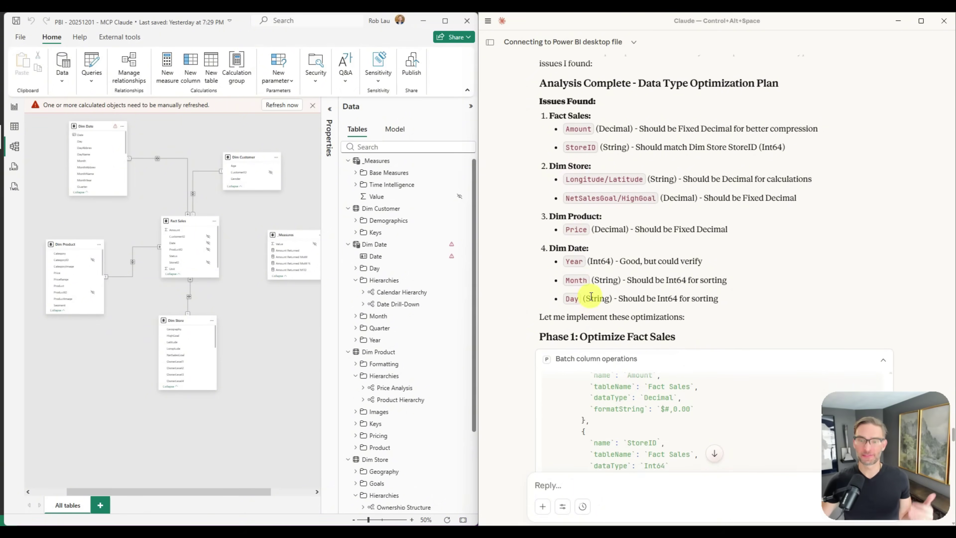
scroll(589, 297, down, 4)
scroll(853, 153, down, 4)
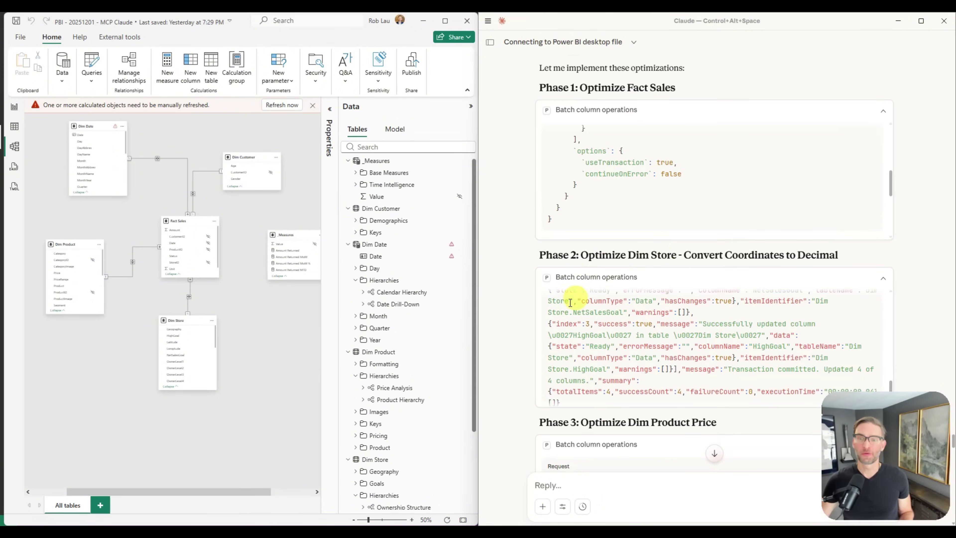
scroll(527, 301, down, 10)
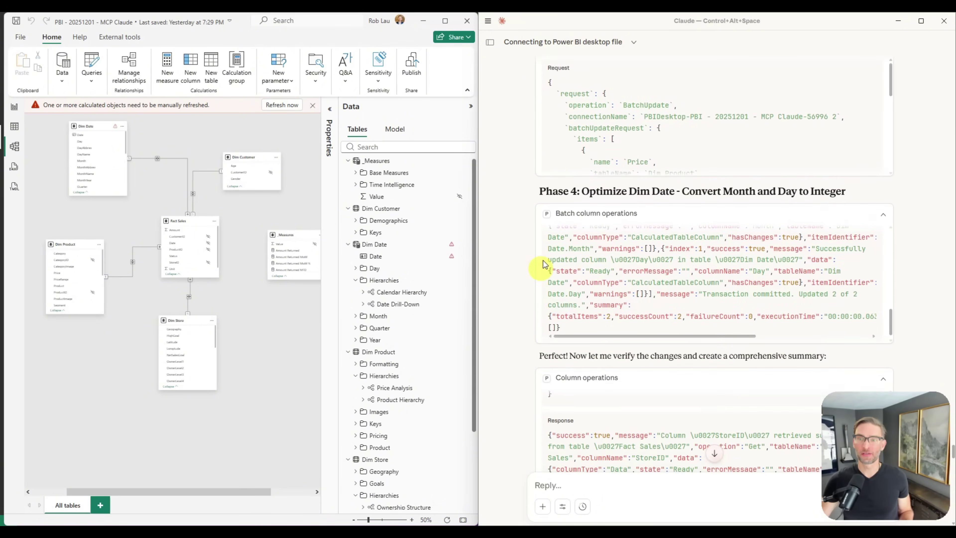
scroll(527, 361, down, 5)
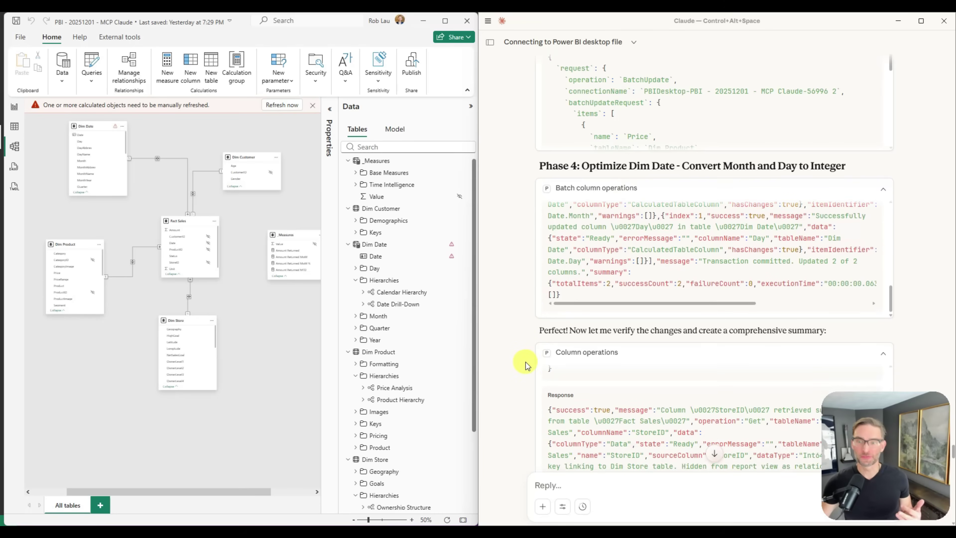
scroll(652, 238, down, 5)
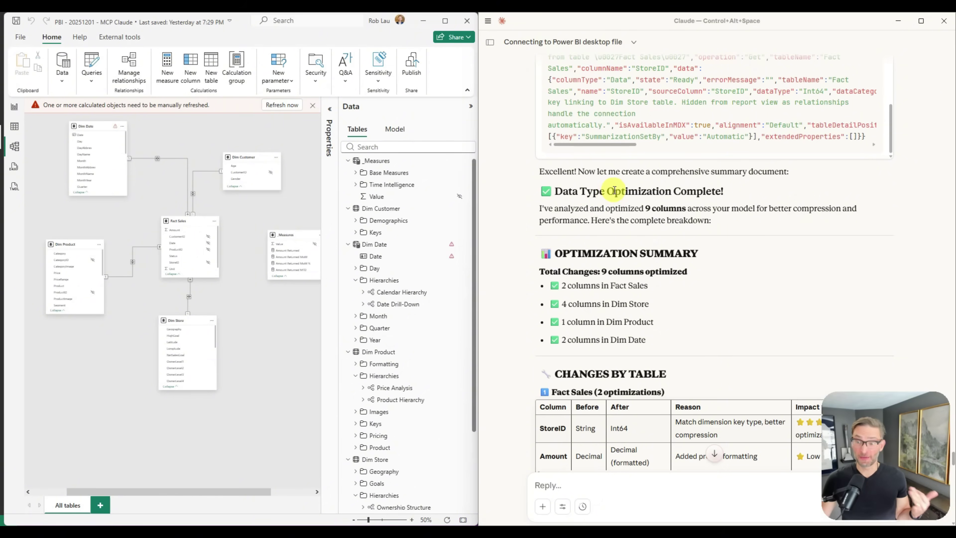
scroll(670, 214, down, 4)
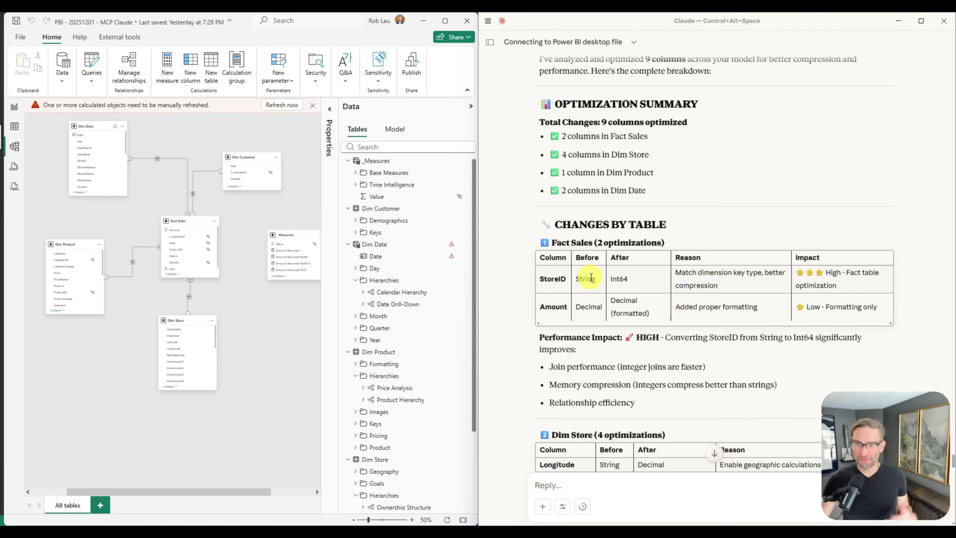
scroll(644, 294, down, 2)
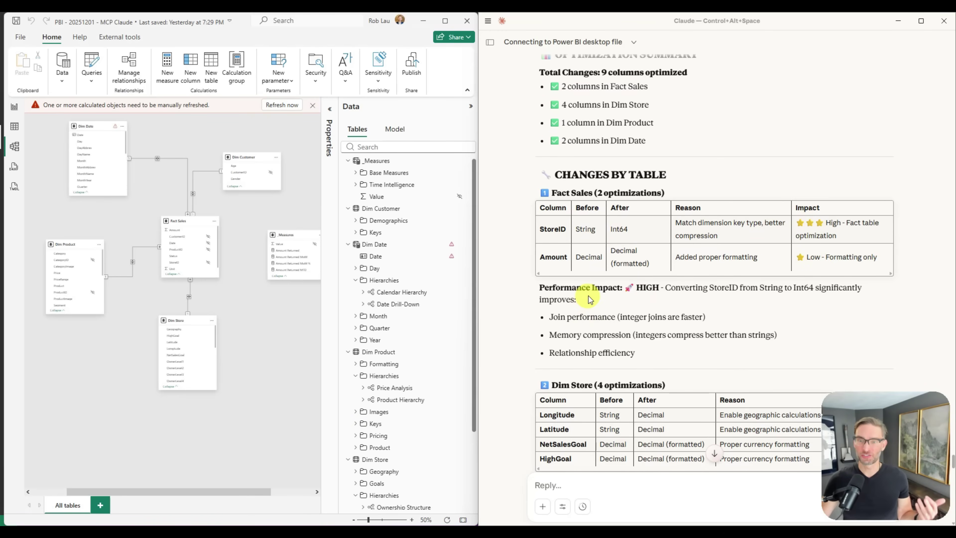
scroll(591, 290, down, 2)
scroll(598, 281, down, 3)
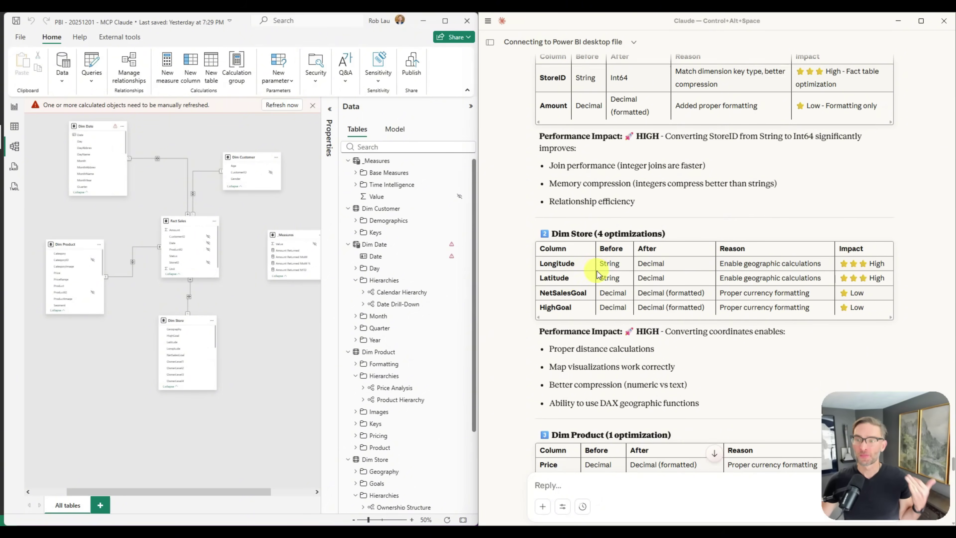
scroll(609, 245, down, 2)
scroll(632, 241, down, 5)
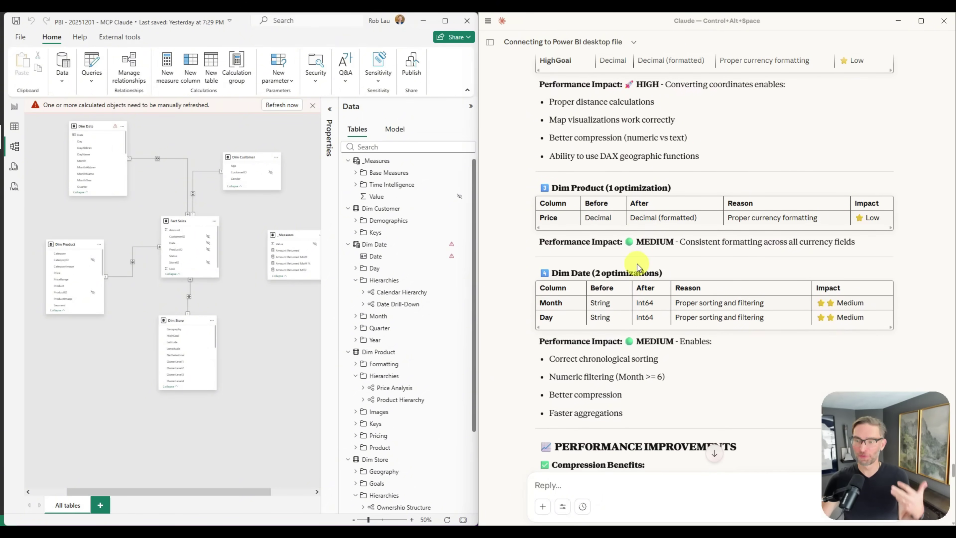
scroll(639, 259, down, 3)
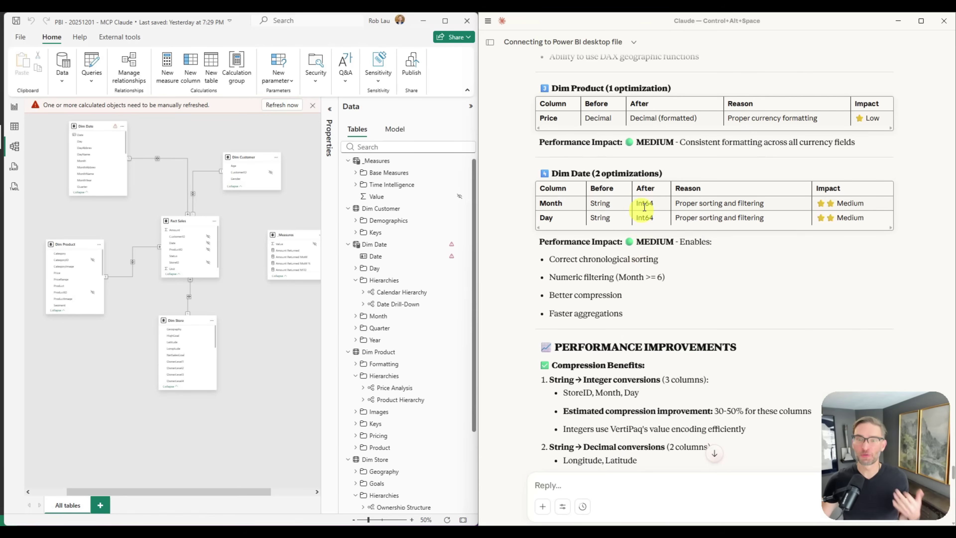
scroll(639, 252, down, 3)
scroll(604, 253, down, 1)
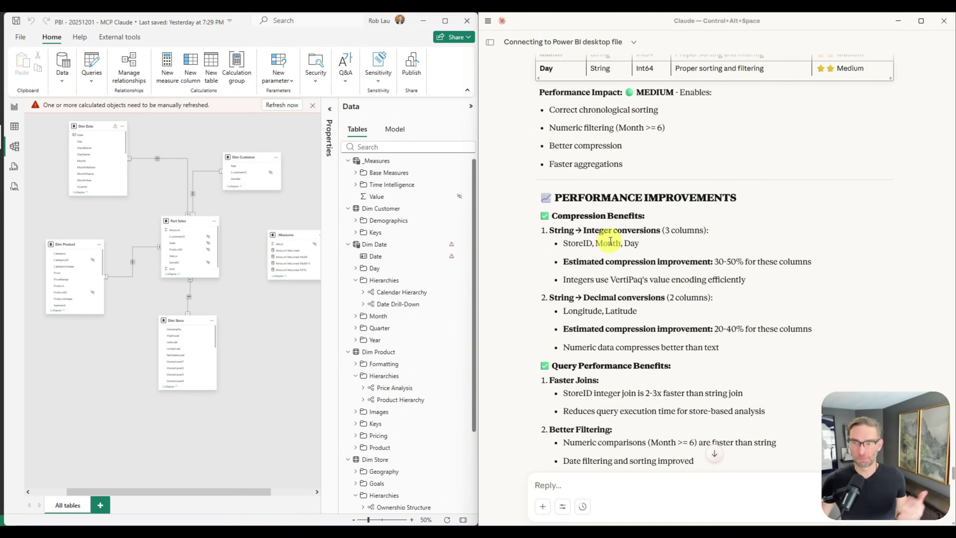
scroll(640, 237, down, 1)
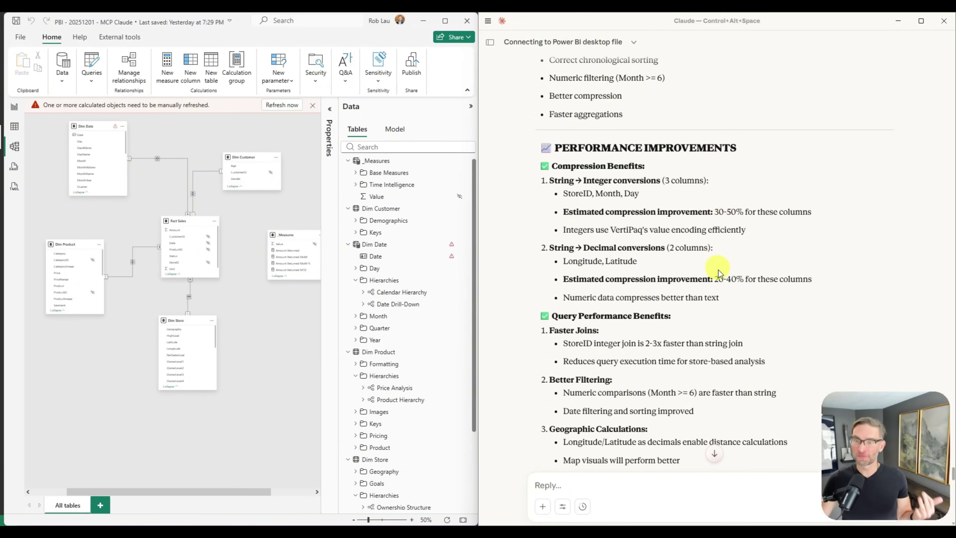
scroll(717, 269, down, 1)
scroll(651, 270, down, 1)
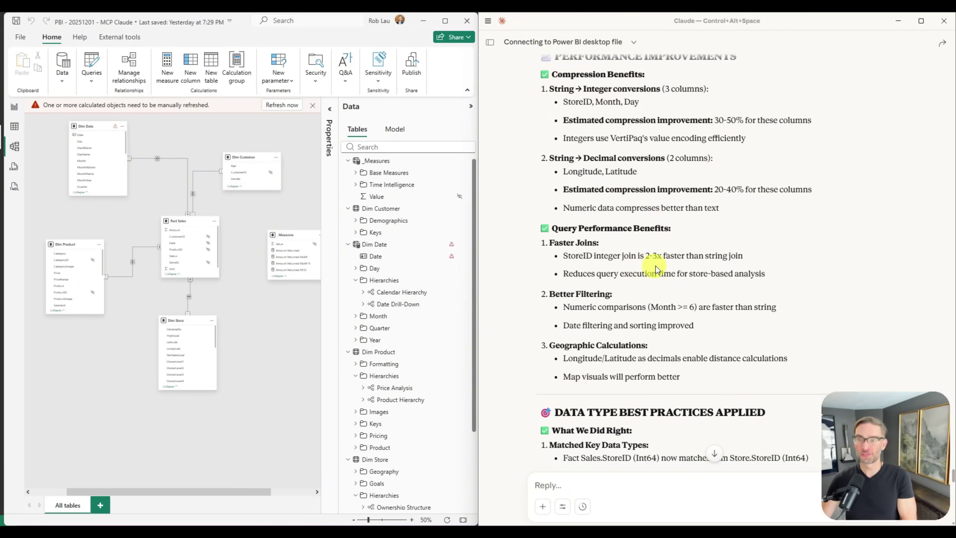
scroll(659, 266, down, 1)
scroll(658, 261, up, 3)
scroll(662, 234, down, 9)
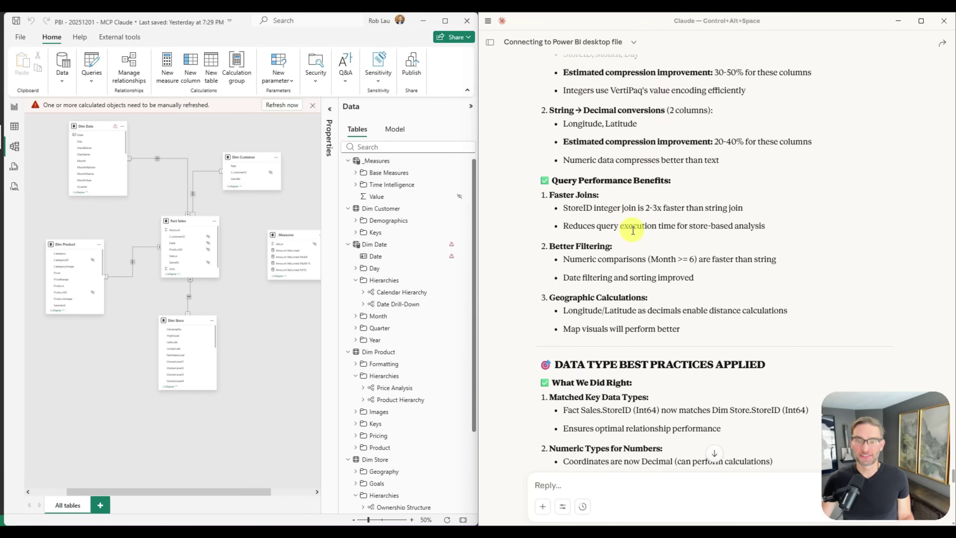
scroll(655, 240, down, 5)
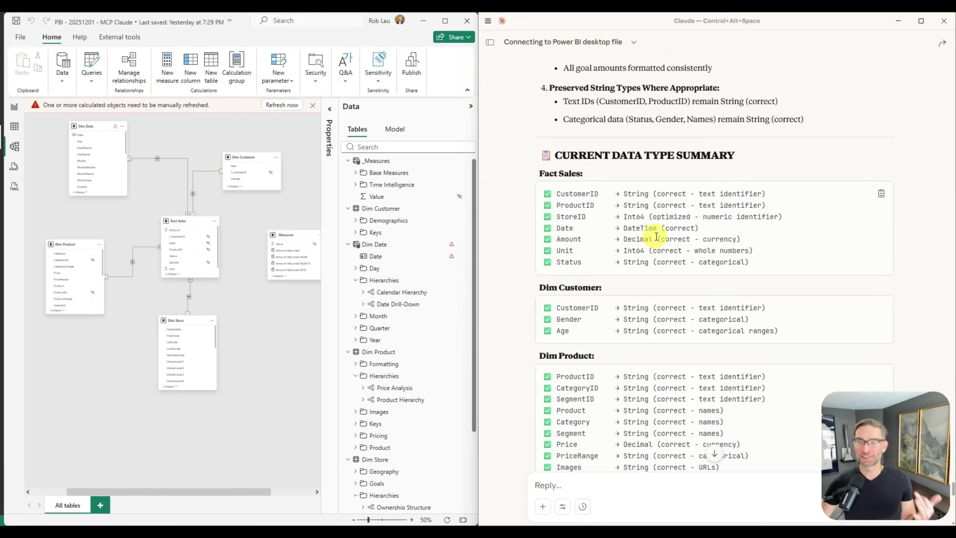
scroll(659, 230, down, 4)
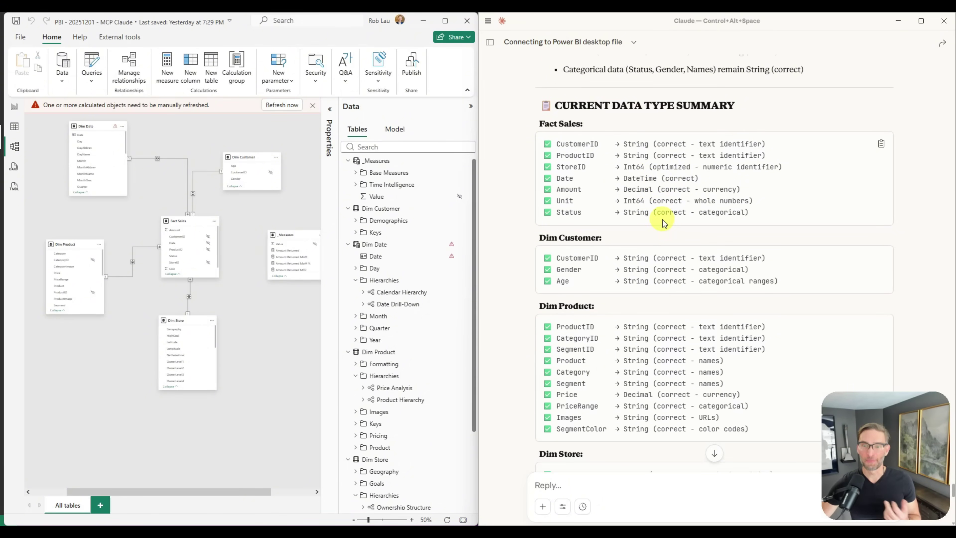
scroll(684, 183, down, 8)
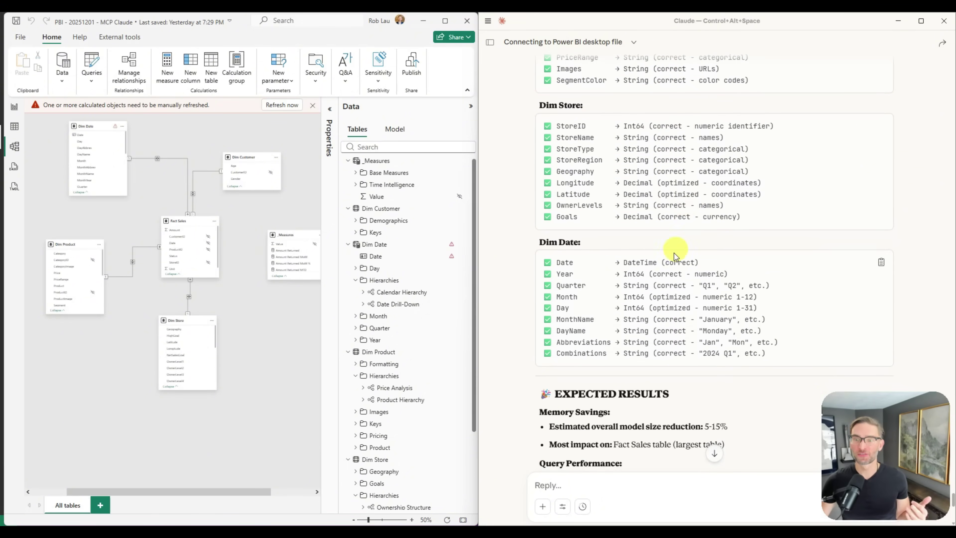
scroll(688, 194, down, 6)
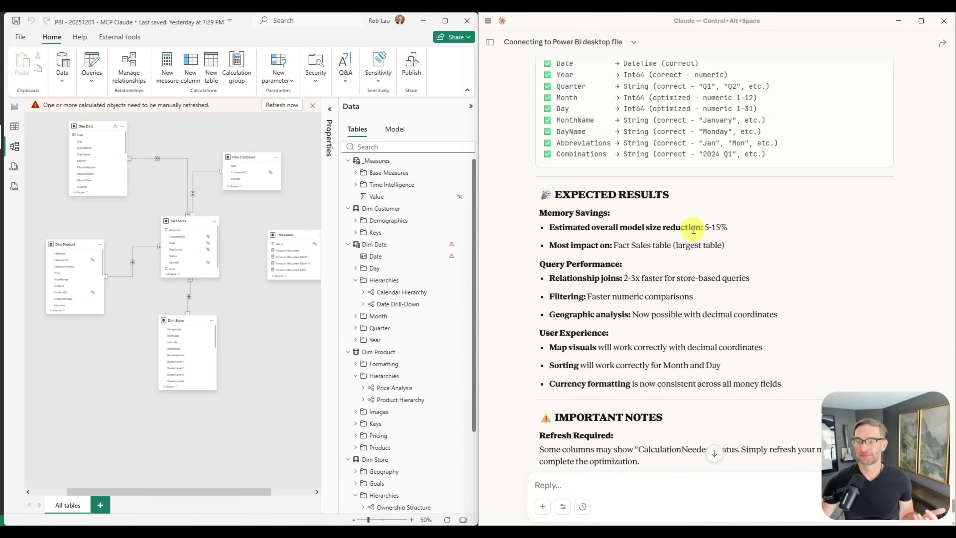
scroll(689, 229, down, 7)
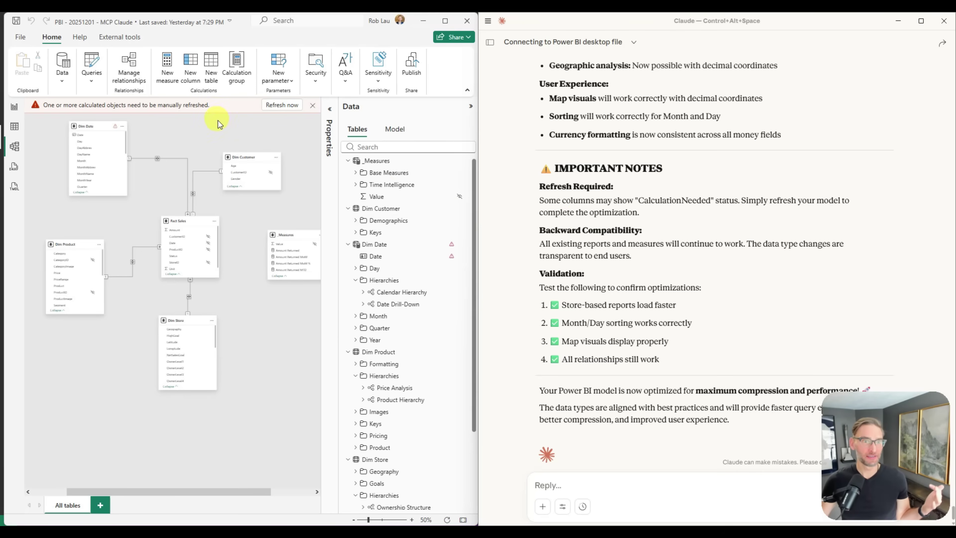
scroll(636, 286, down, 1)
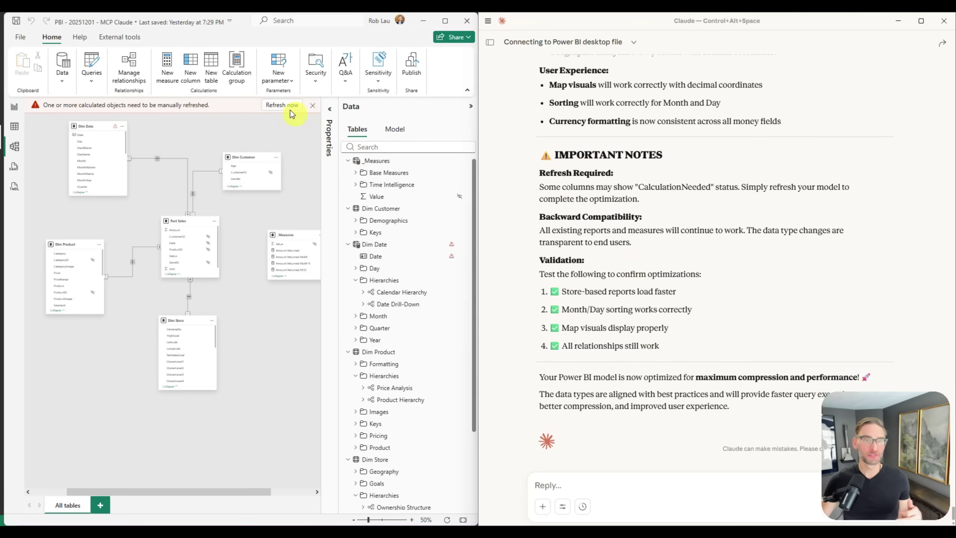
click(282, 105)
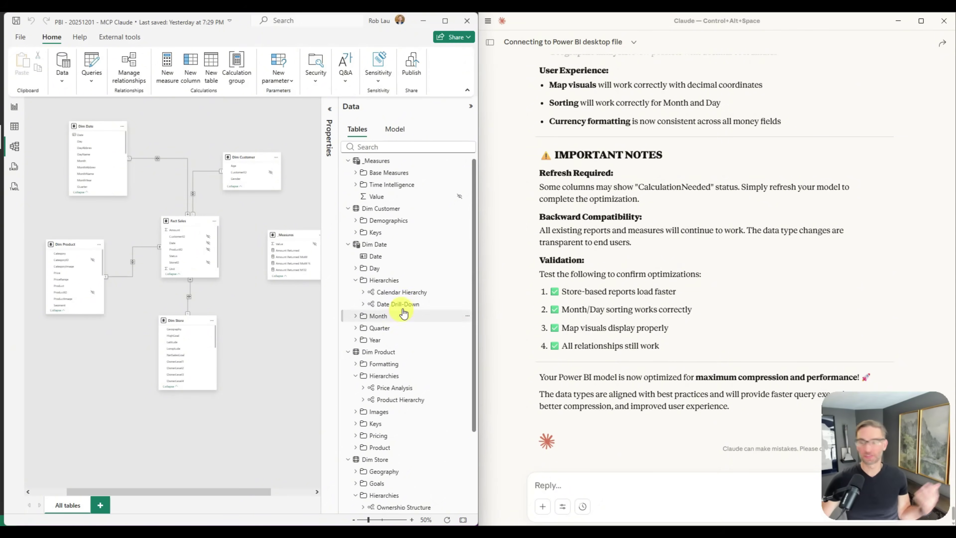
mouse_move(404, 307)
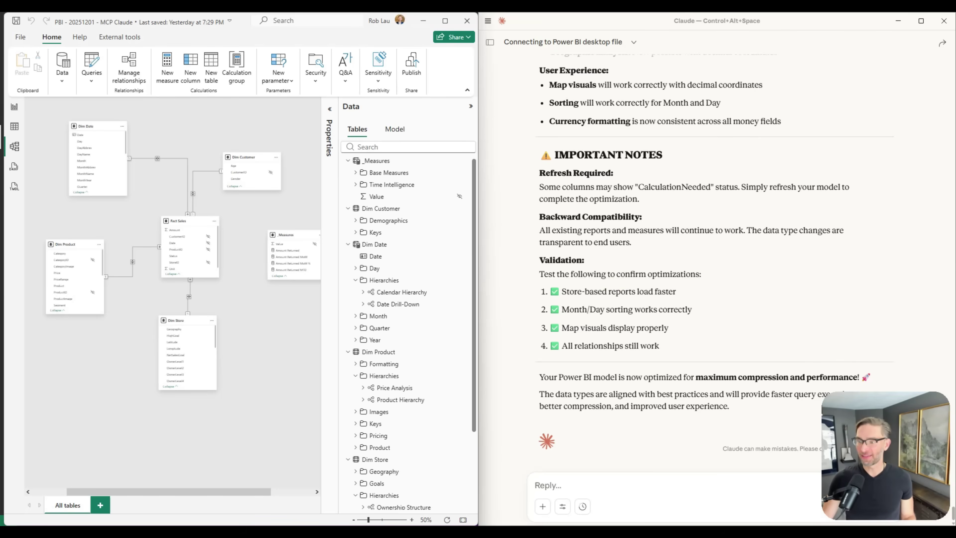
click(566, 338)
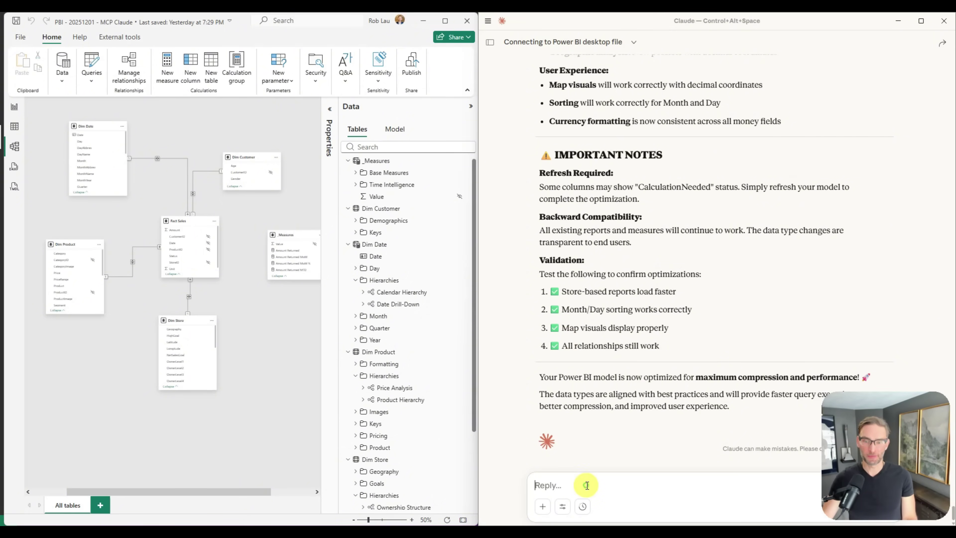
Send Claude the request for full Markdown model documentation with data dictionary and relationship diagram.
key(ctrl+v)
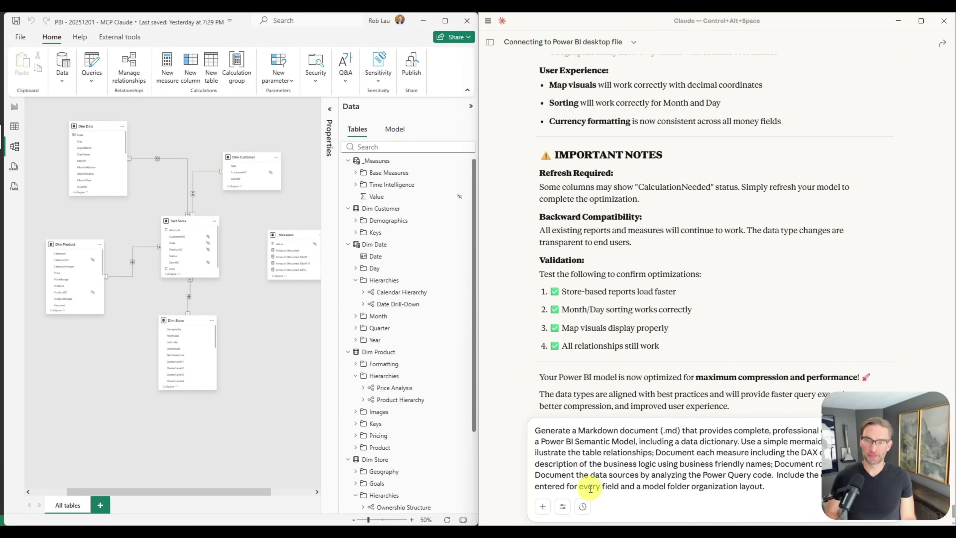
key(Return)
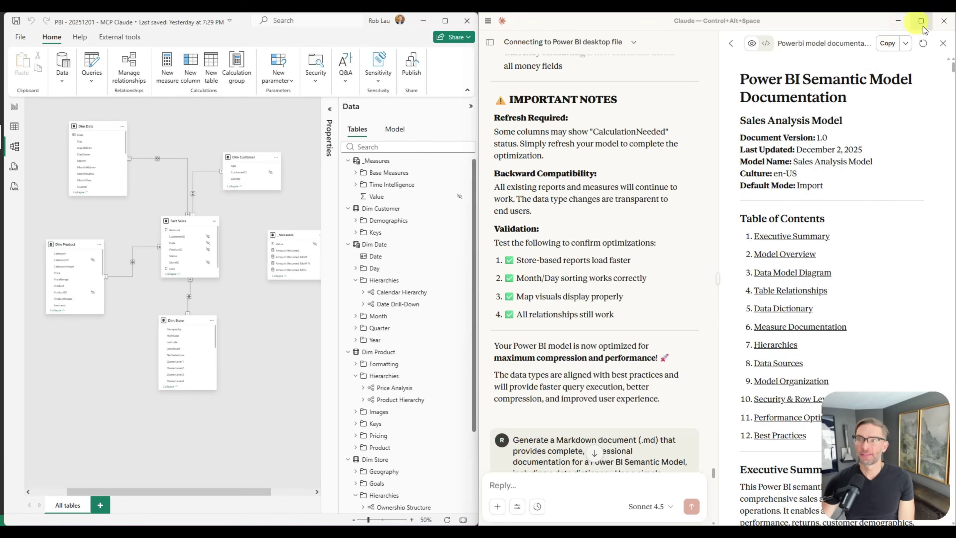
Maximize the Claude window and collapse the chats sidebar to widen the conversation.
click(922, 23)
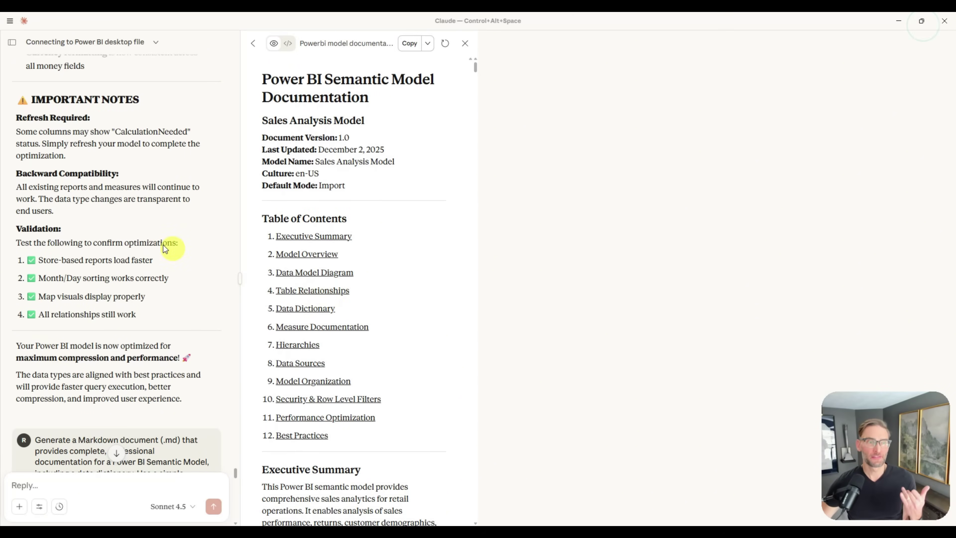
scroll(417, 221, up, 5)
scroll(417, 220, up, 8)
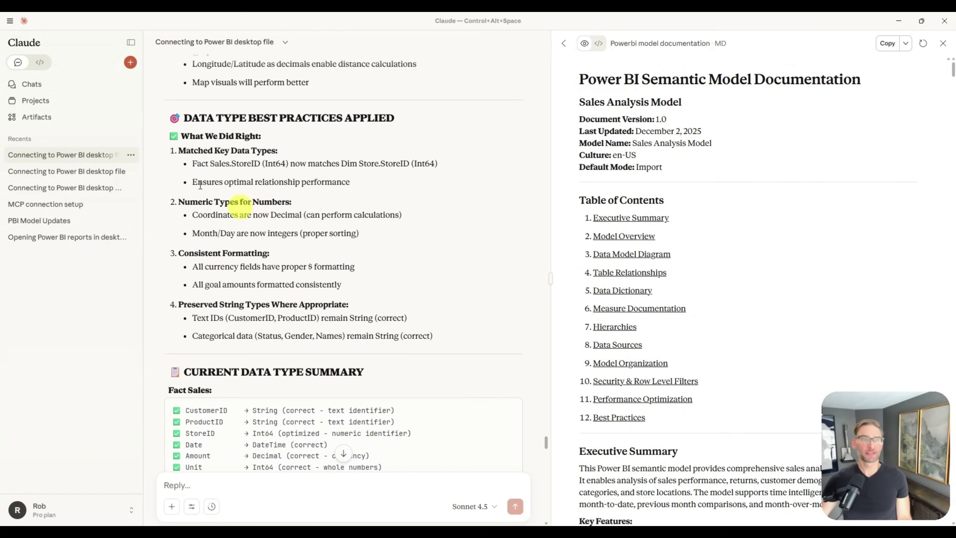
click(128, 40)
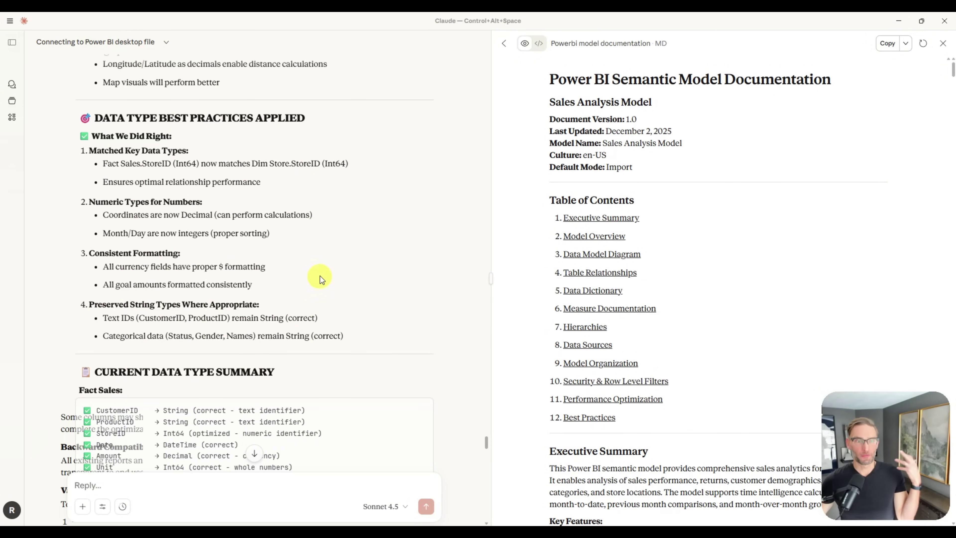
Scroll through the Power BI Semantic Model Documentation from the top to the end.
scroll(319, 276, up, 10)
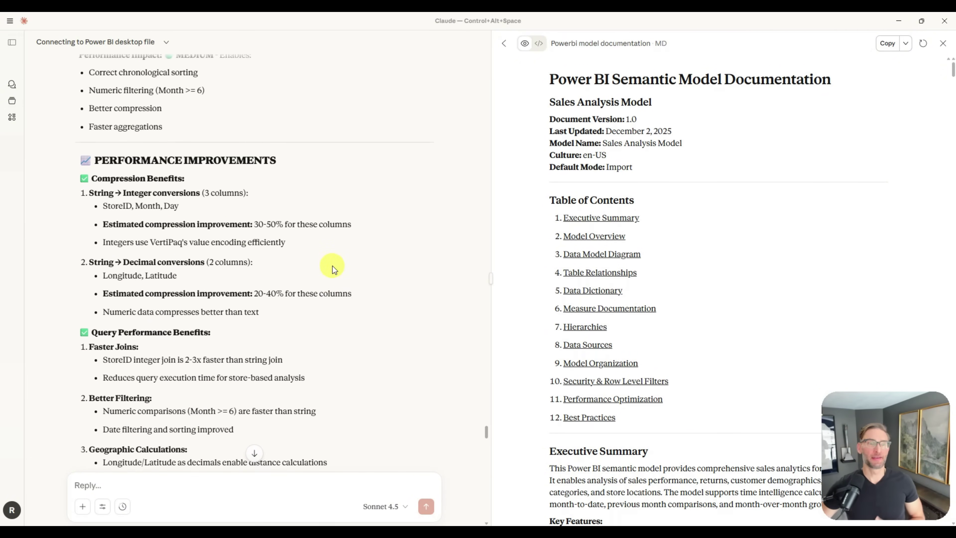
scroll(330, 267, up, 15)
scroll(327, 265, up, 10)
scroll(330, 271, down, 20)
scroll(327, 271, down, 20)
scroll(325, 272, down, 20)
scroll(271, 226, down, 15)
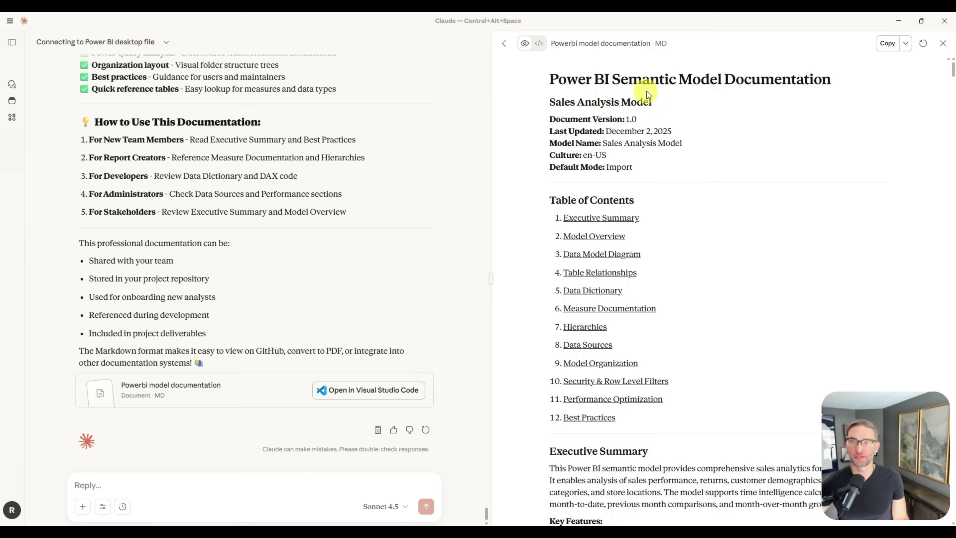
scroll(678, 181, down, 4)
scroll(602, 122, up, 1)
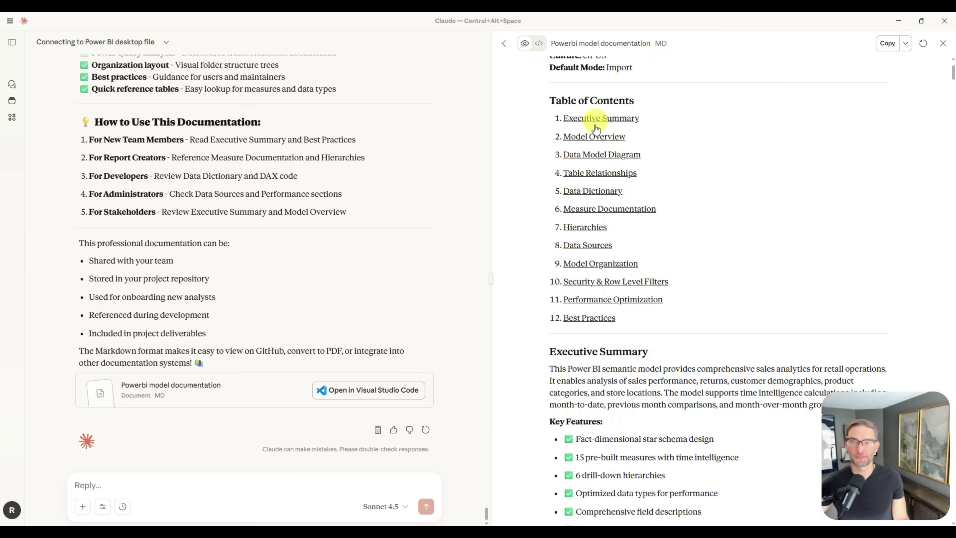
scroll(602, 226, down, 5)
scroll(602, 155, down, 18)
scroll(631, 197, down, 15)
scroll(636, 200, up, 3)
scroll(640, 201, down, 6)
scroll(646, 203, down, 5)
scroll(617, 174, up, 4)
scroll(655, 200, down, 13)
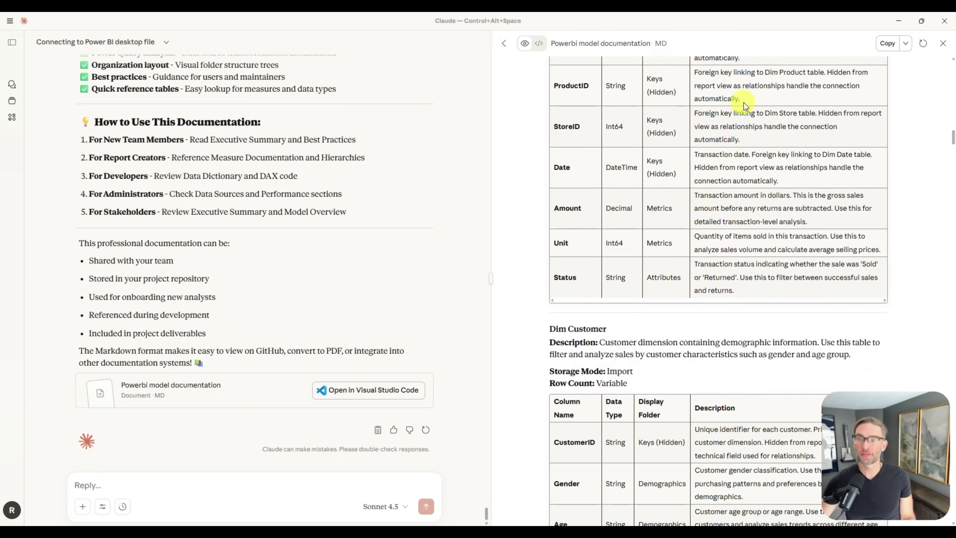
scroll(641, 247, down, 20)
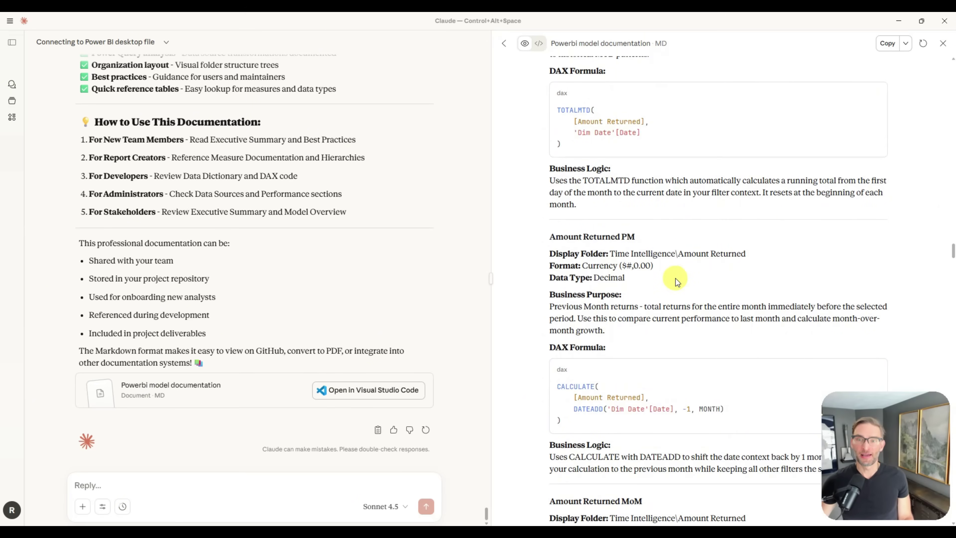
scroll(676, 281, down, 20)
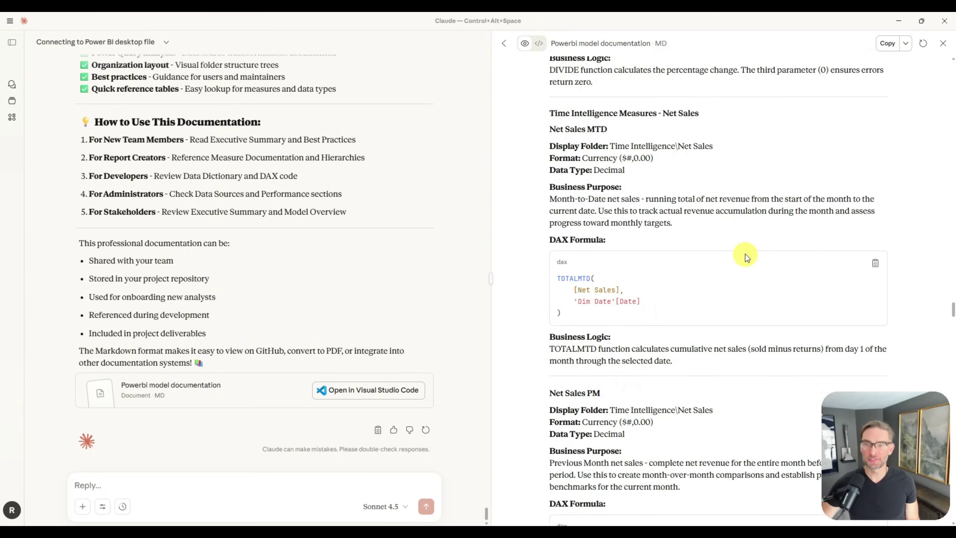
scroll(745, 253, down, 15)
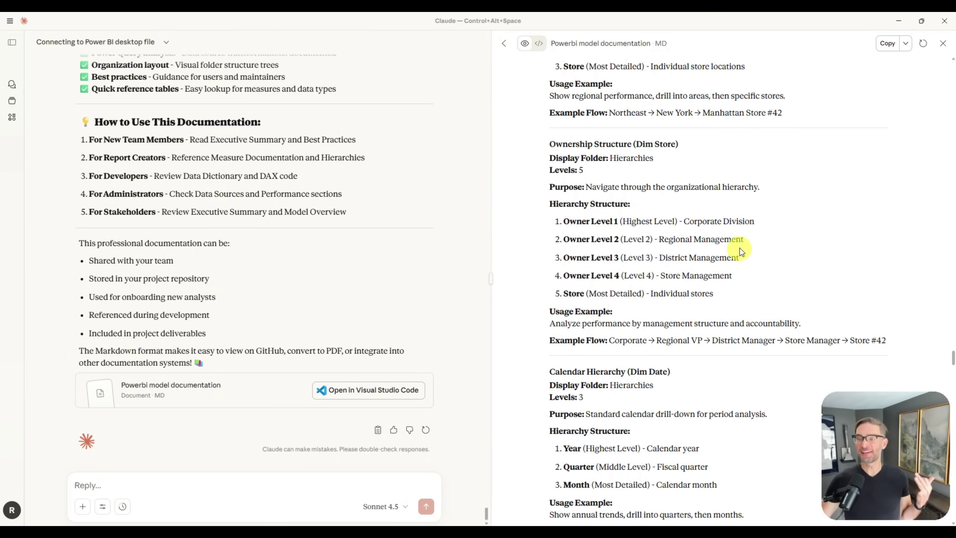
scroll(740, 246, down, 15)
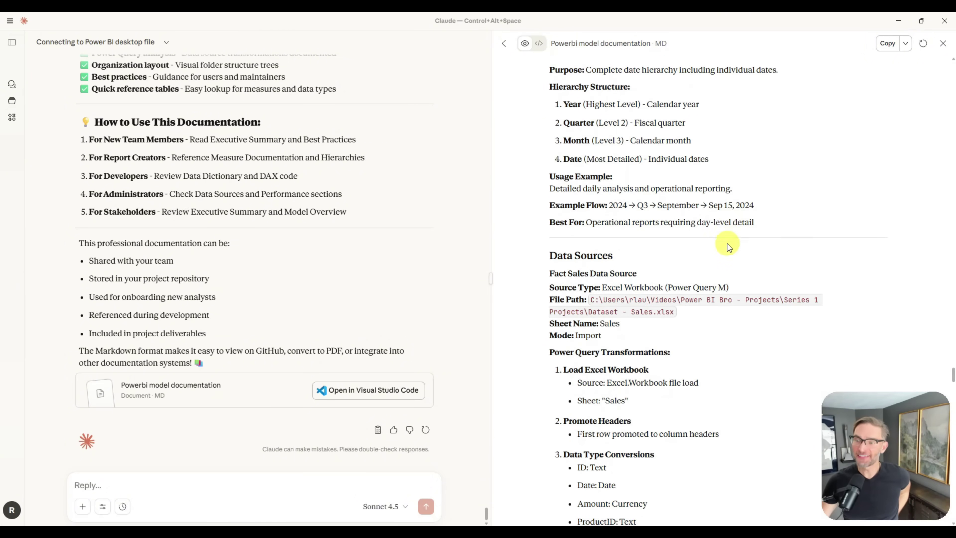
scroll(728, 246, down, 20)
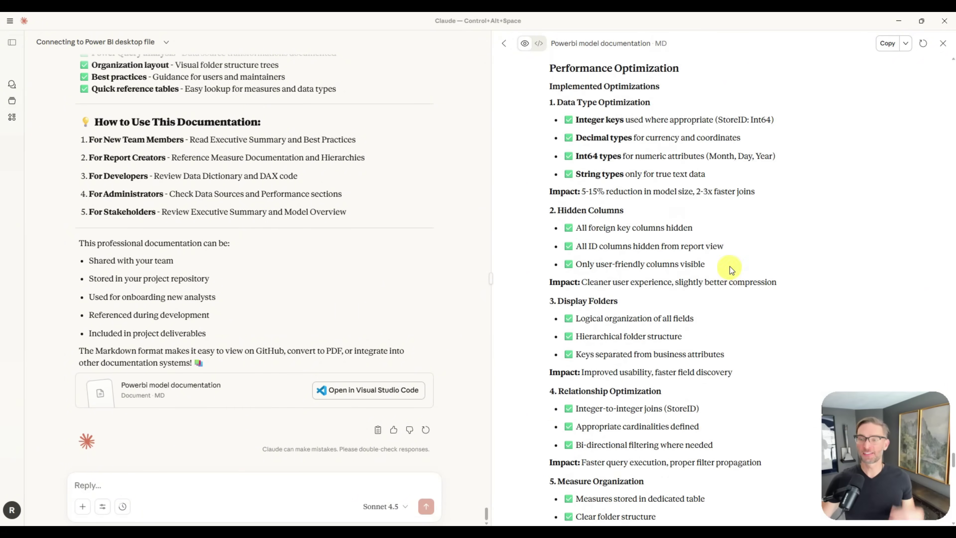
scroll(730, 266, down, 10)
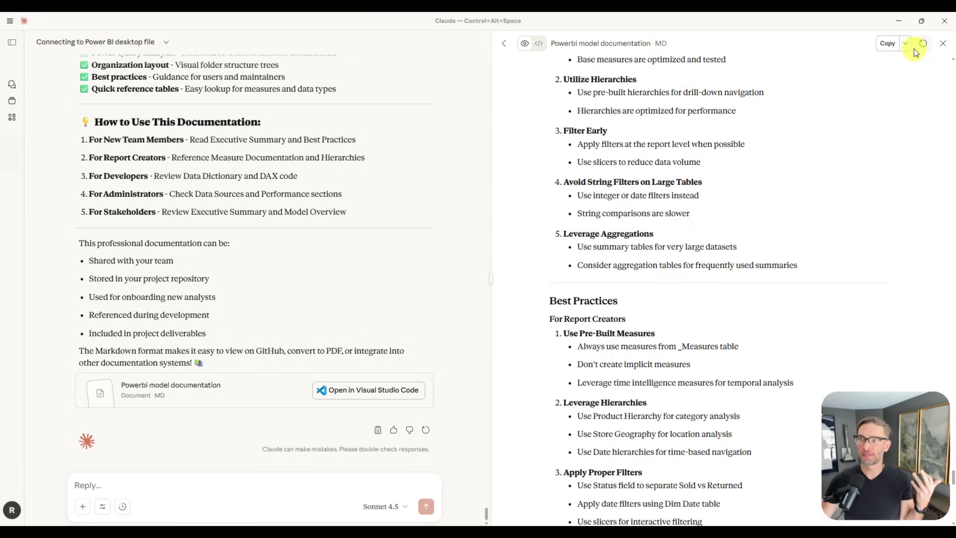
Check the documentation artifact's Copy dropdown save options, then dismiss them.
click(909, 48)
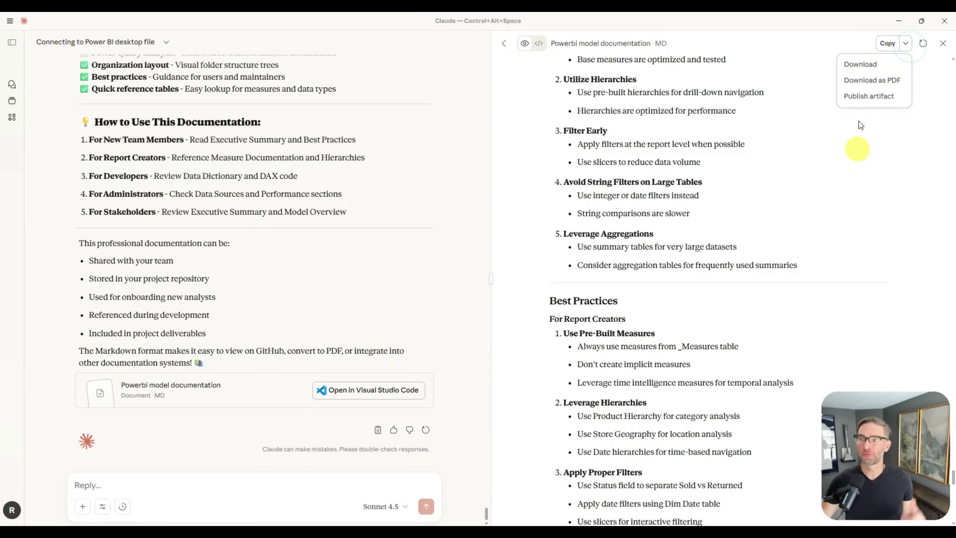
click(861, 204)
scroll(847, 226, down, 20)
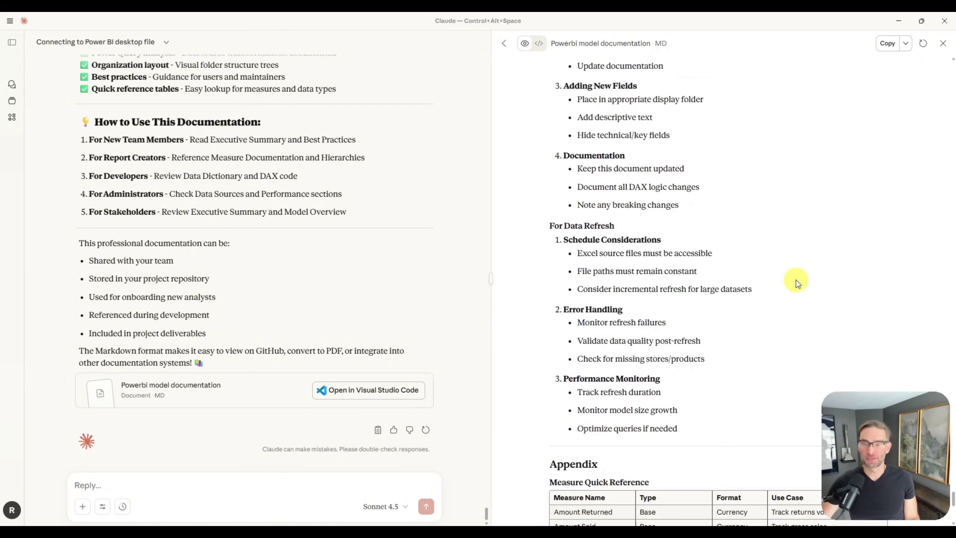
scroll(764, 312, up, 15)
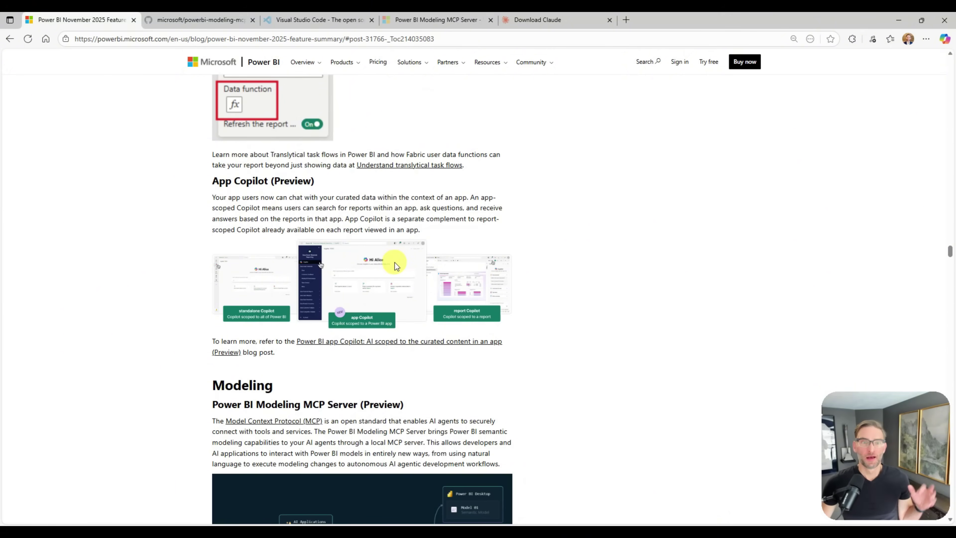
Scroll the Power BI November 2025 blog down to the Modeling MCP Server (Preview) section.
scroll(400, 266, down, 4)
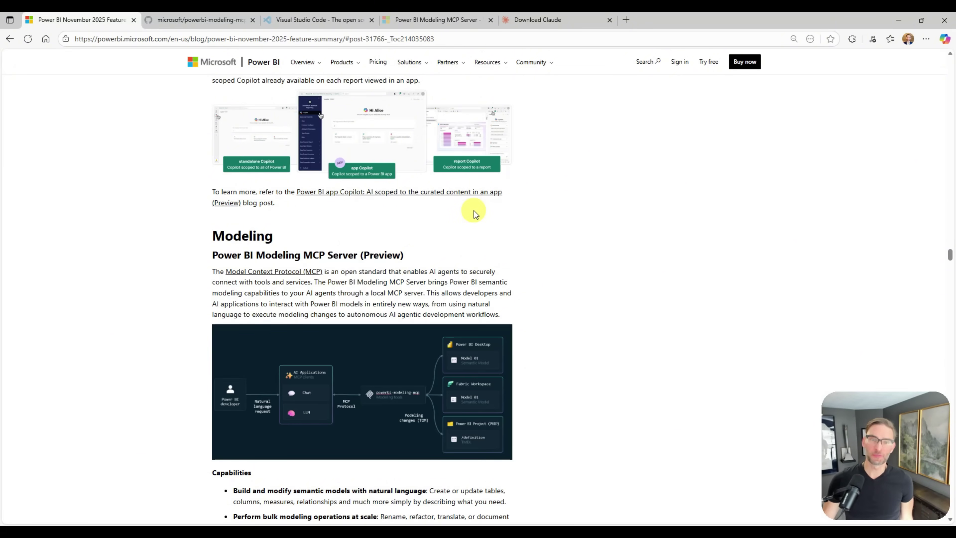
scroll(474, 207, down, 1)
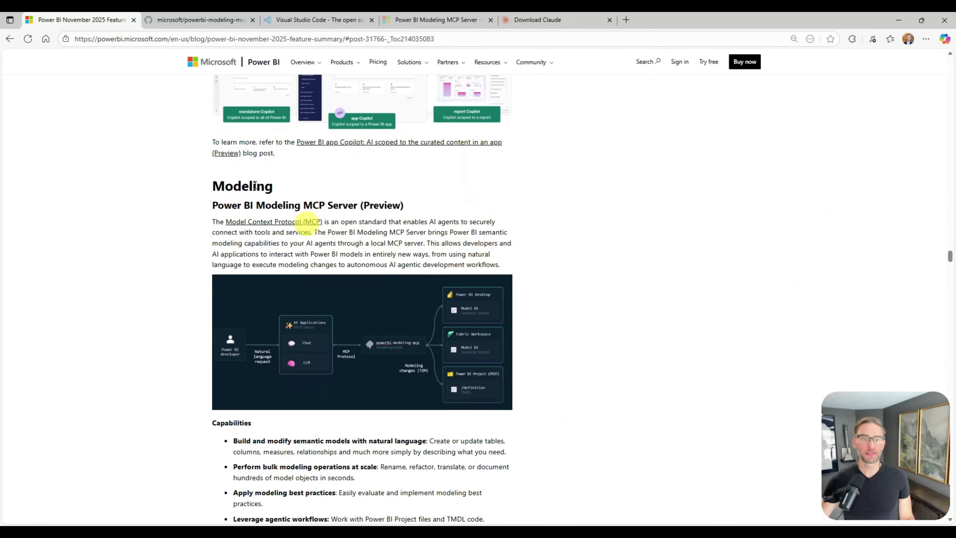
scroll(362, 246, down, 1)
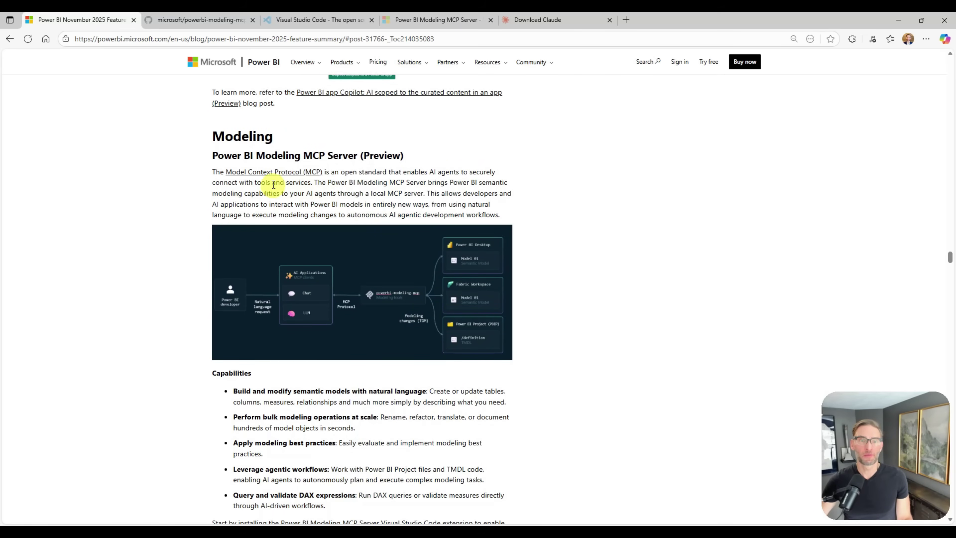
Read the PowerBI-Modeling-MCP GitHub README's capabilities and install notes, then show the VS Code homepage.
click(197, 20)
scroll(389, 241, down, 7)
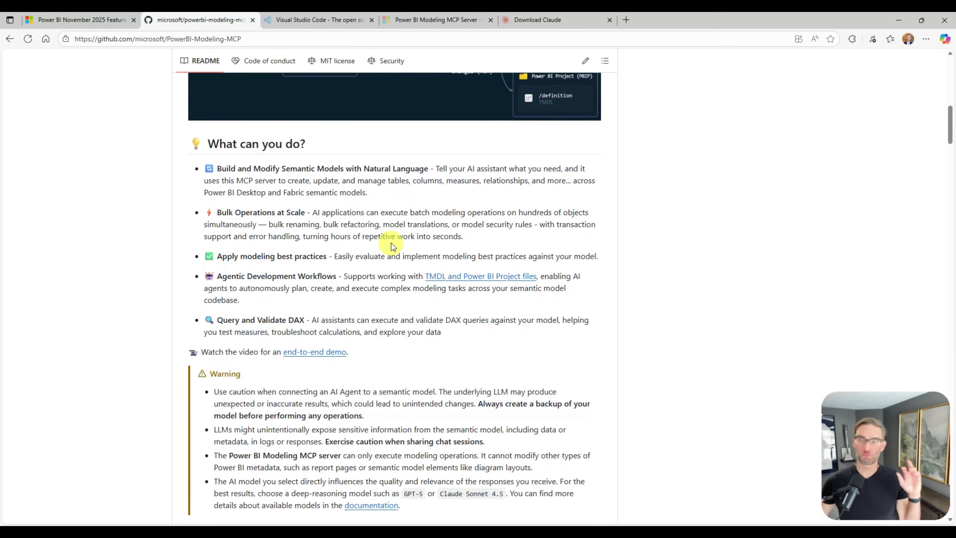
scroll(392, 235, down, 1)
scroll(392, 235, down, 20)
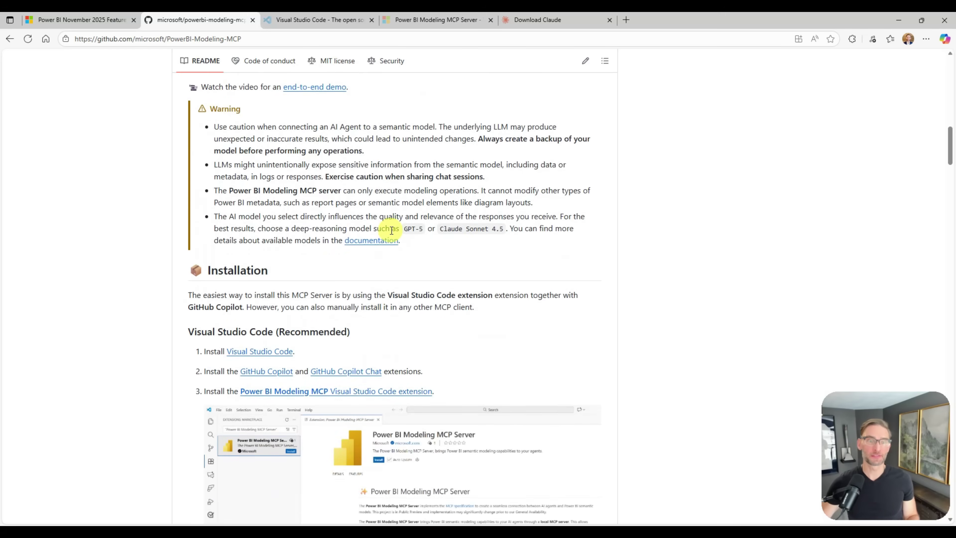
scroll(332, 375, down, 18)
scroll(396, 355, up, 20)
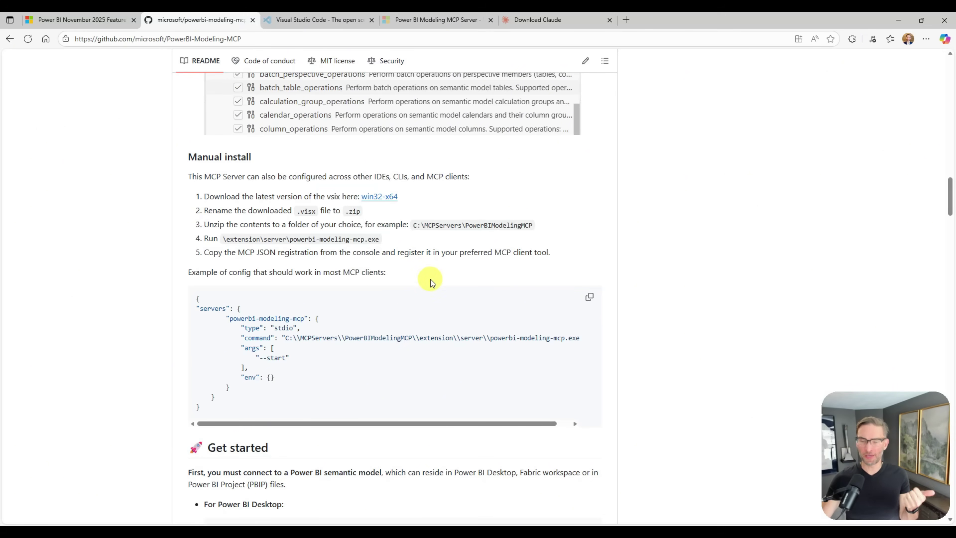
click(336, 22)
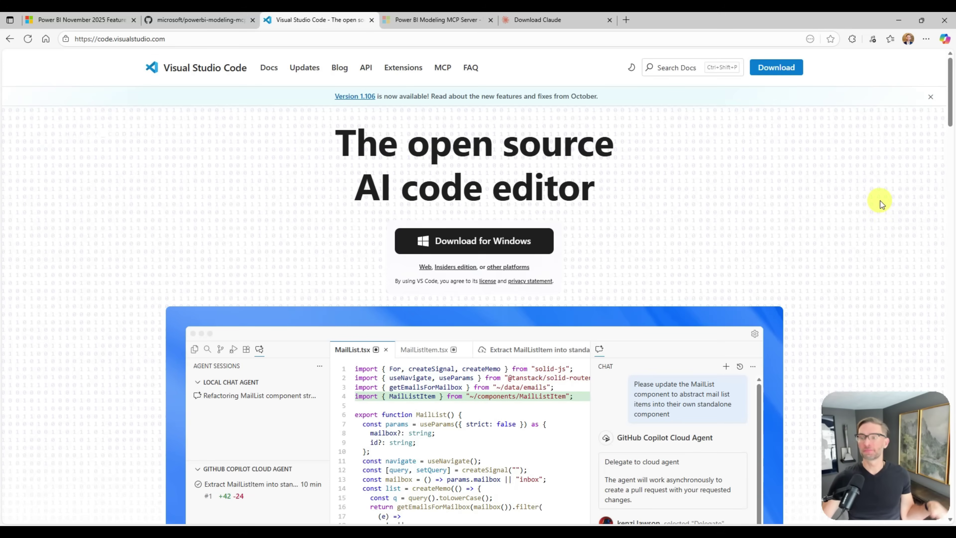
Open the Power BI Modeling MCP Server marketplace listing and select its extension name to copy.
click(433, 21)
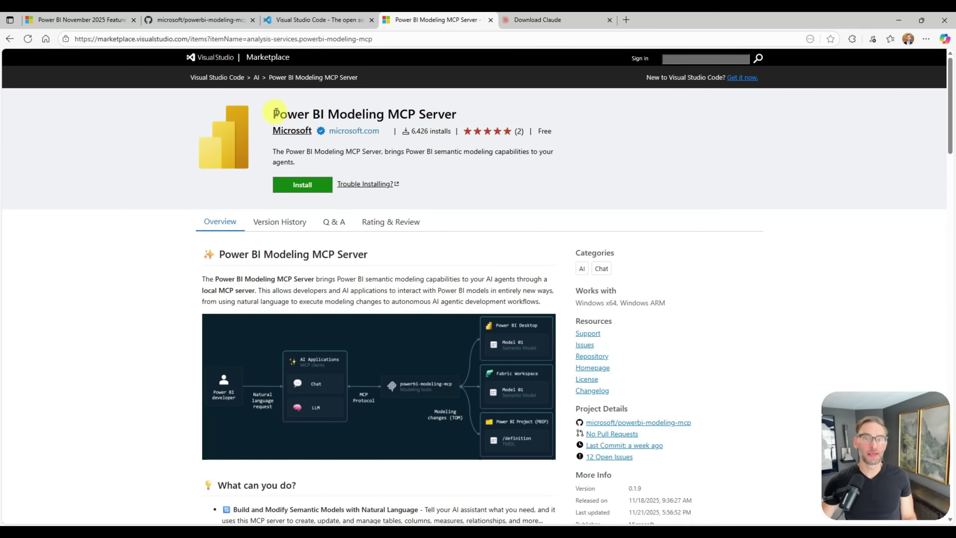
mouse_move(277, 116)
mouse_down()
mouse_move(456, 116)
mouse_move(273, 114)
mouse_up()
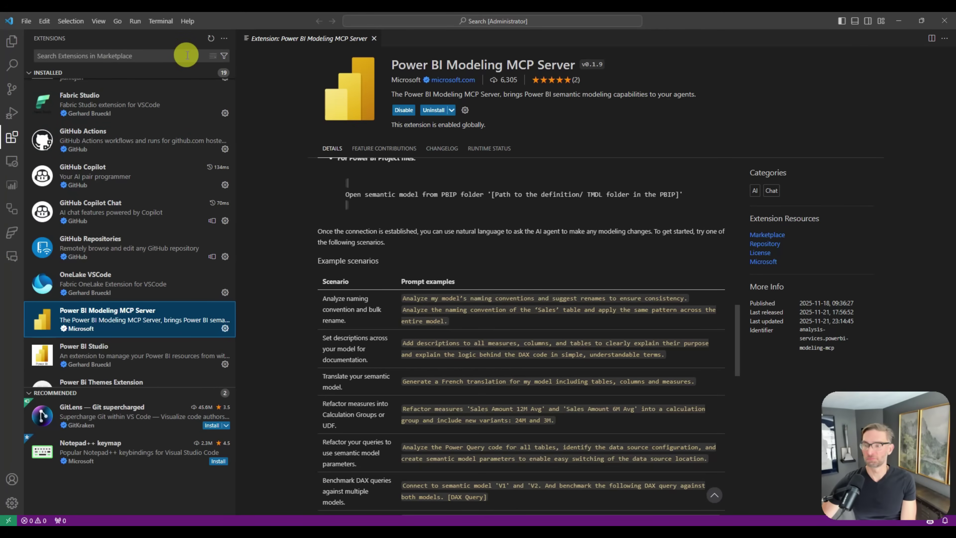
Search VS Code extensions for 'Power BI Modeling MCP Server' and open its Details at Get started.
click(11, 143)
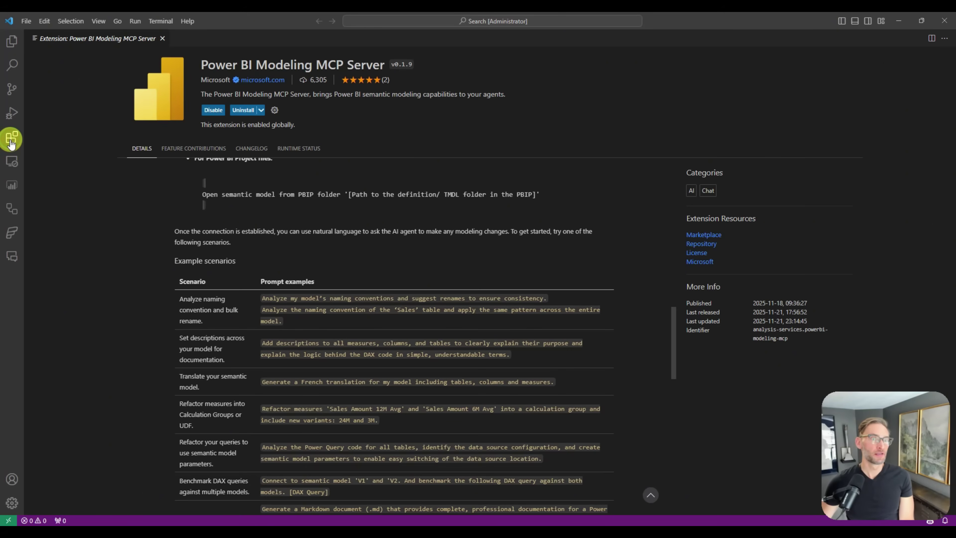
click(11, 143)
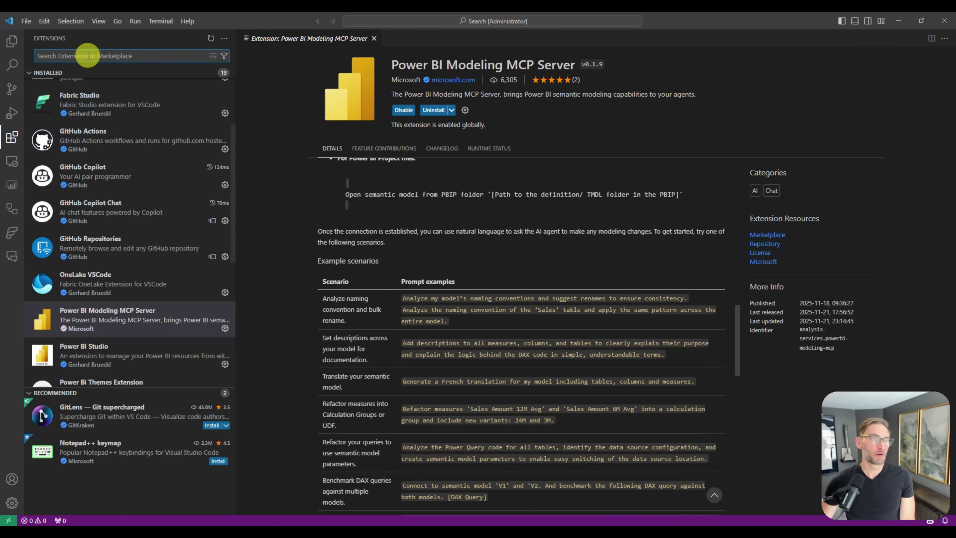
key(ctrl+v)
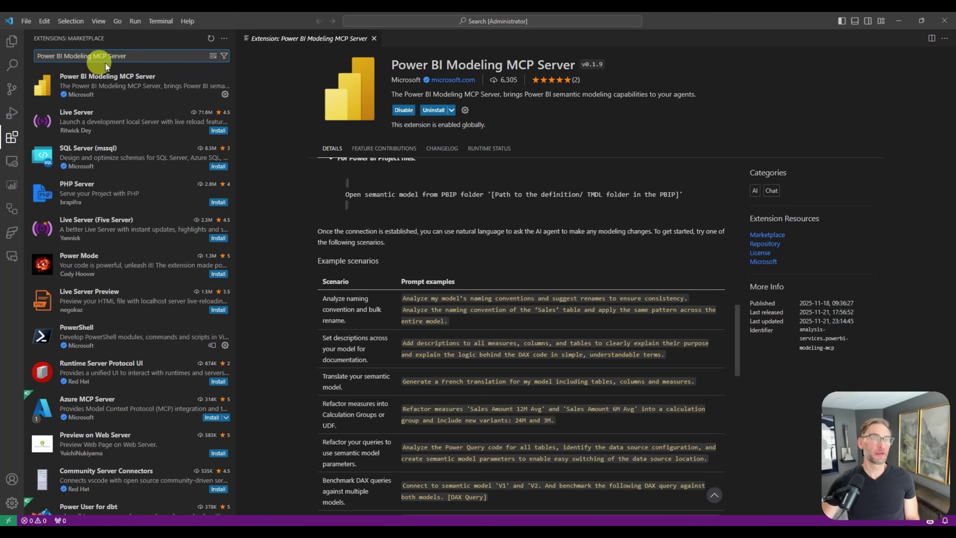
click(118, 83)
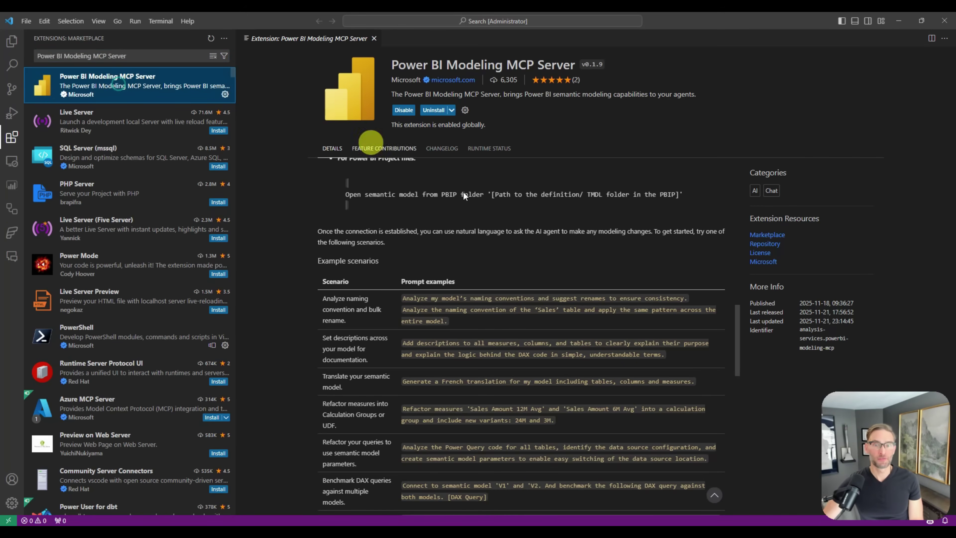
scroll(432, 264, down, 5)
scroll(458, 314, up, 5)
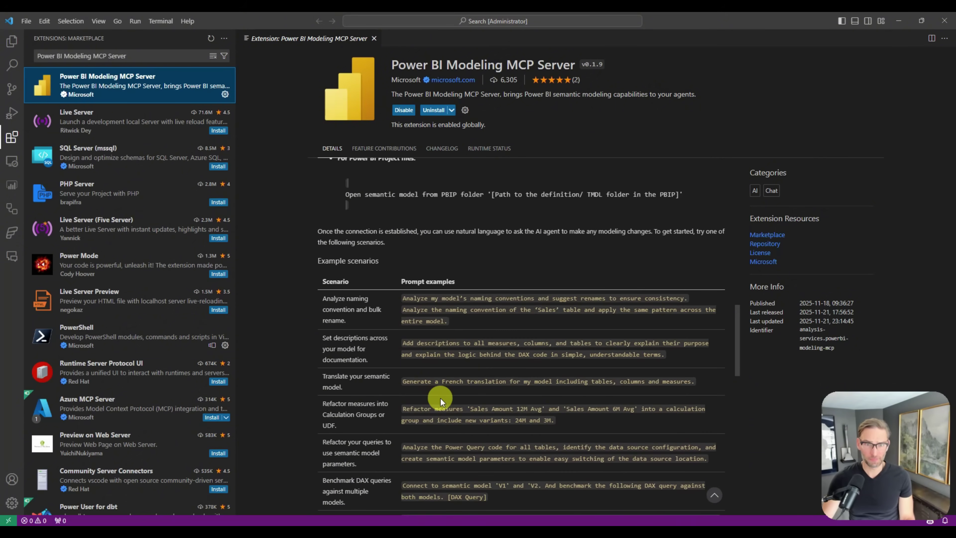
scroll(446, 387, up, 6)
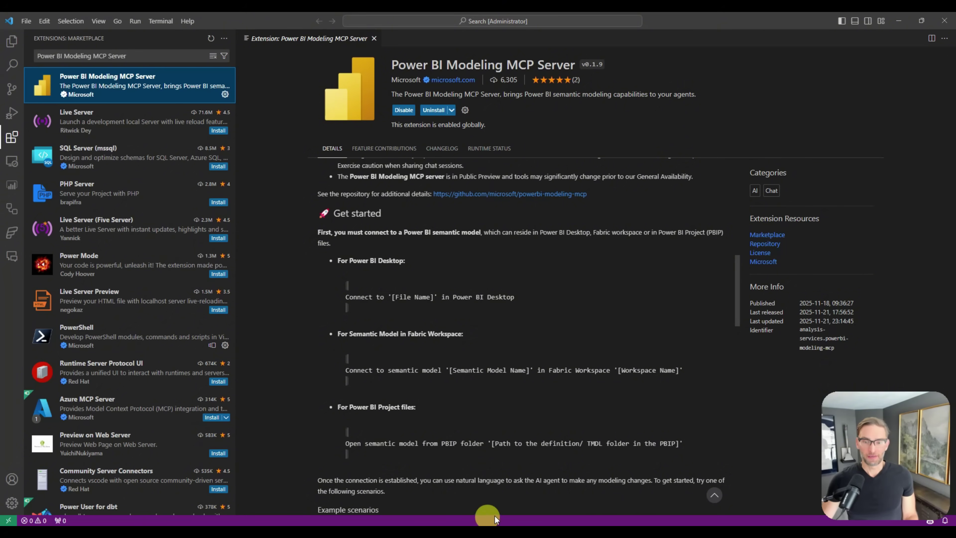
Restore the MCP server marketplace page in Edge, then switch to the Download Claude page.
mouse_move(523, 531)
click(522, 486)
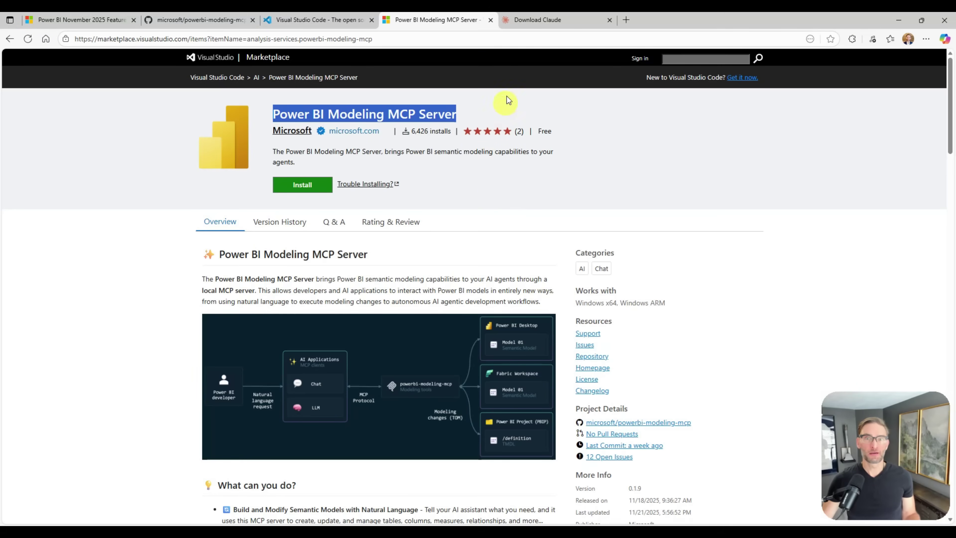
click(531, 20)
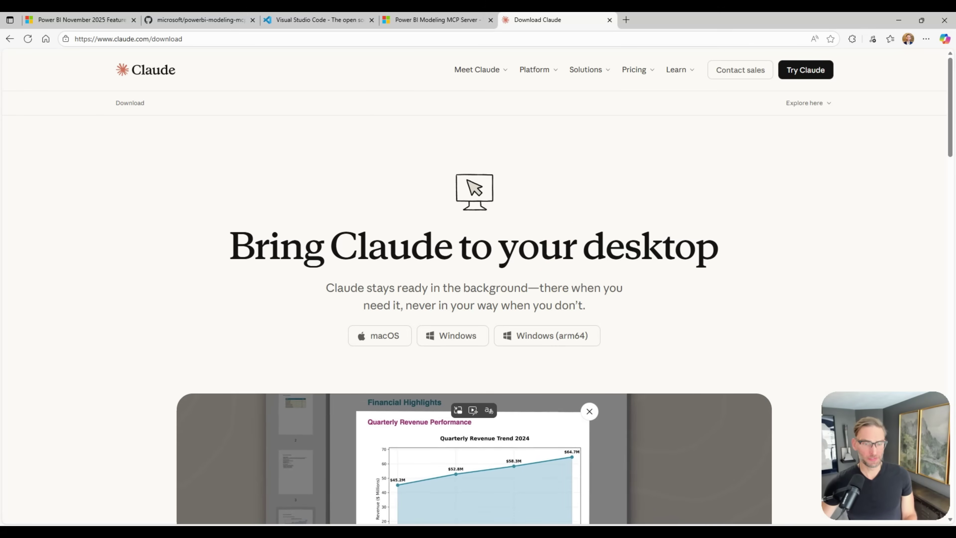
Bring up the File Explorer windows and navigate to the VS Code extensions folder.
mouse_move(326, 531)
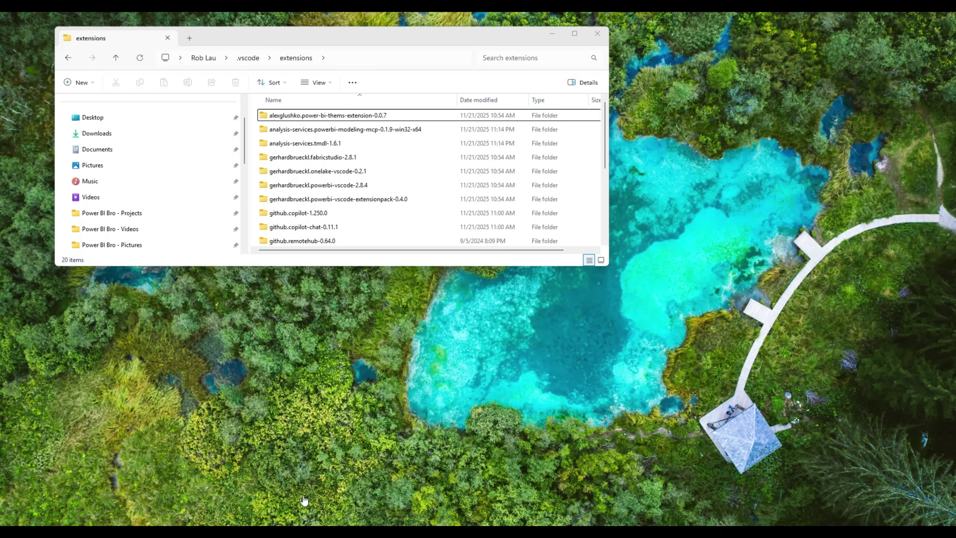
click(305, 504)
click(371, 509)
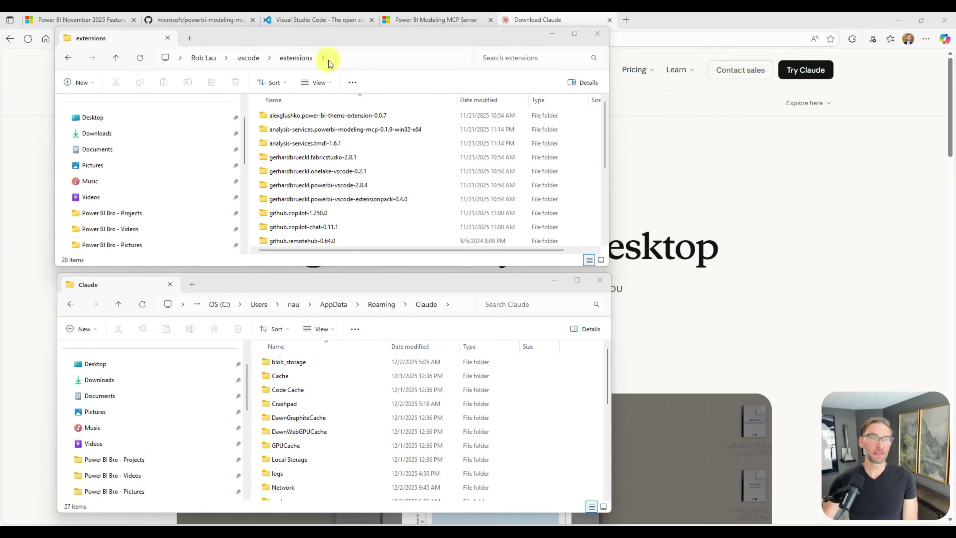
click(357, 56)
click(357, 56)
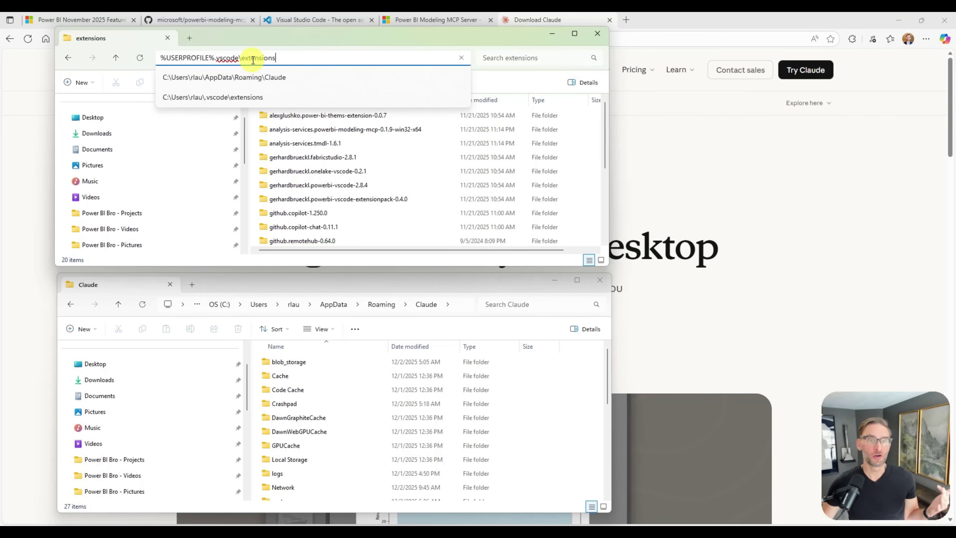
click(223, 98)
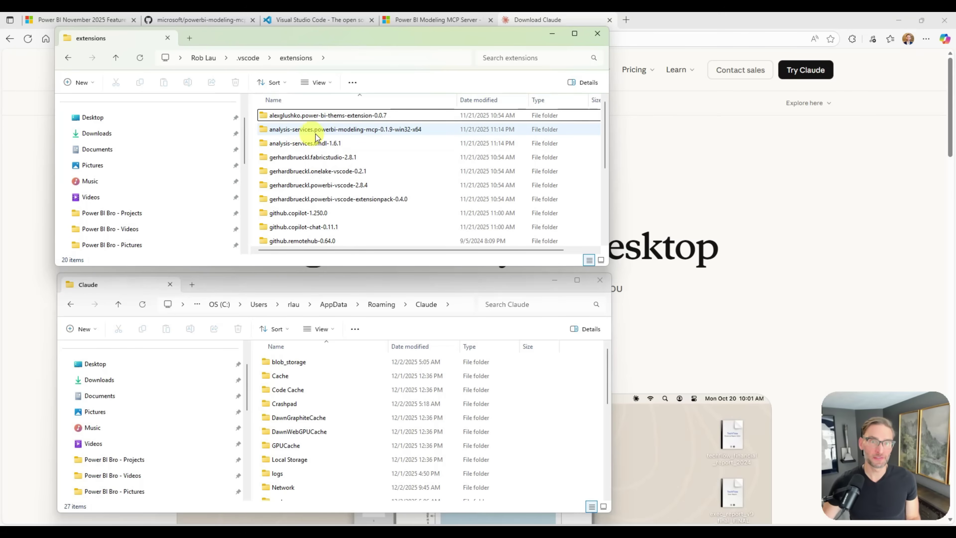
Open the powerbi-modeling-mcp extension's server folder and copy the application's full path.
double_click(356, 130)
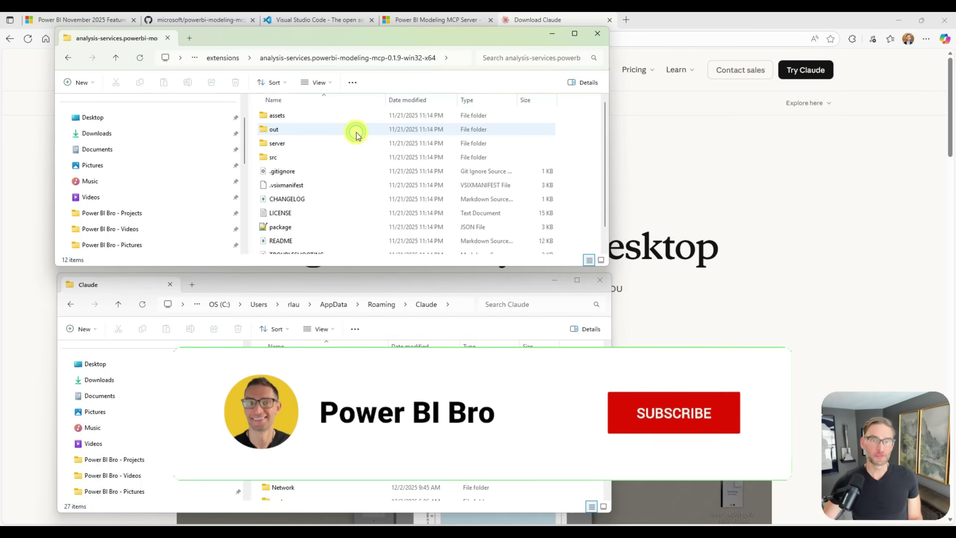
double_click(339, 144)
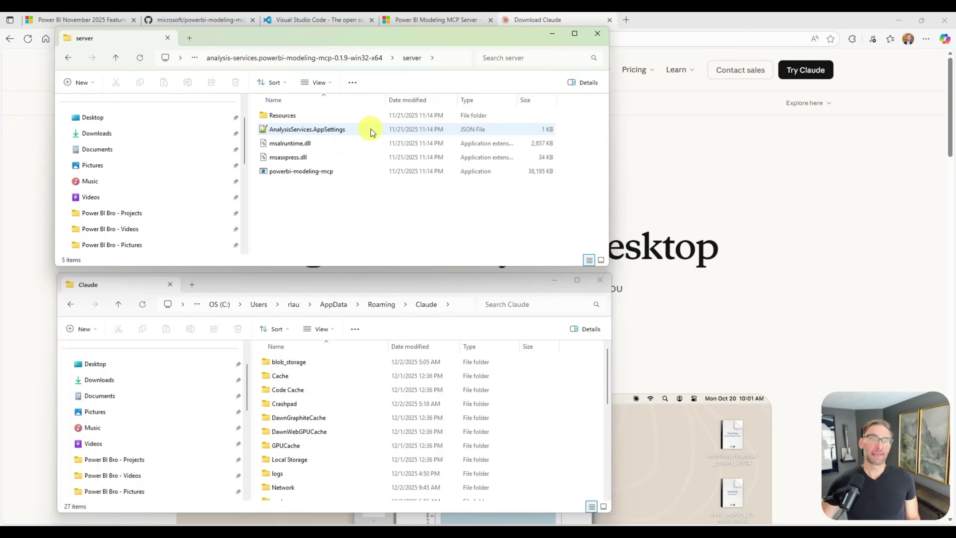
right_click(322, 175)
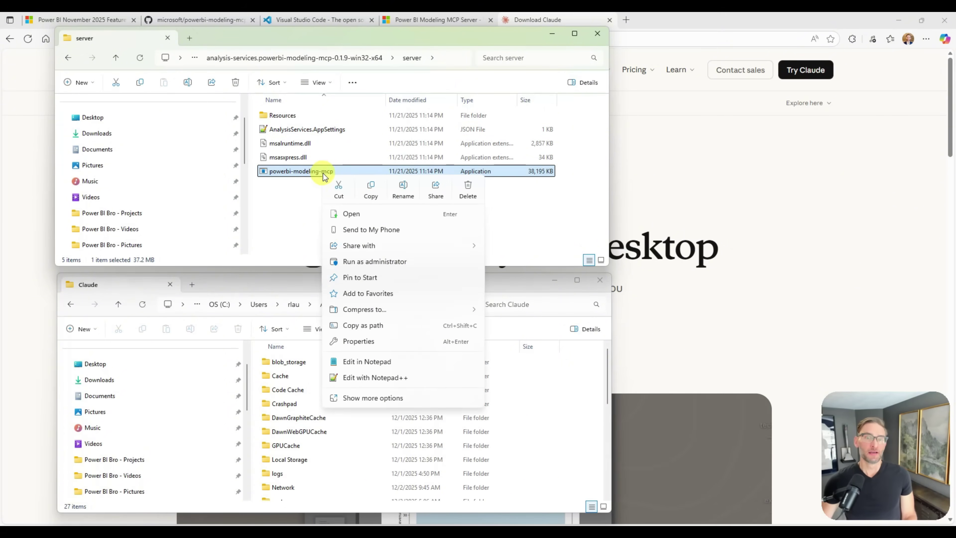
click(387, 327)
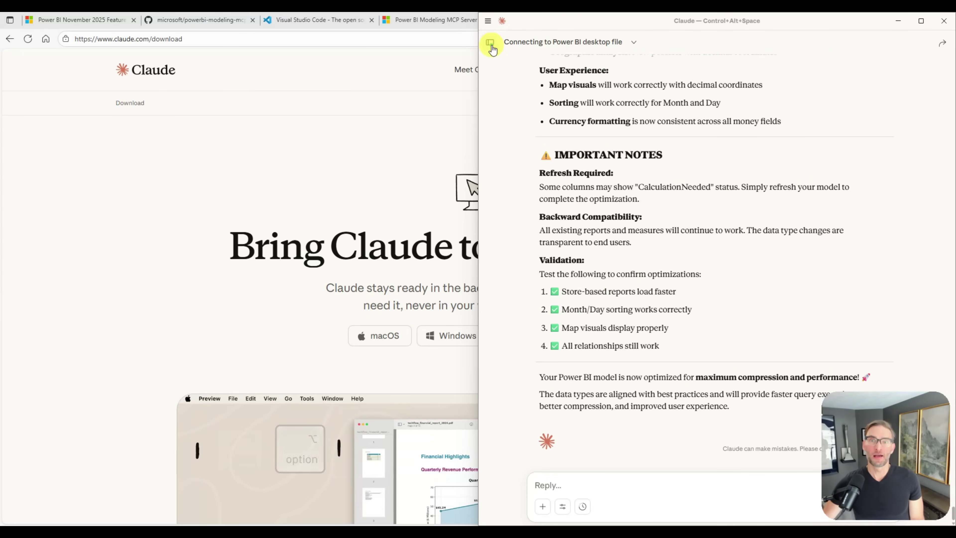
Open Claude's Developer settings showing the local MCP servers.
mouse_move(492, 49)
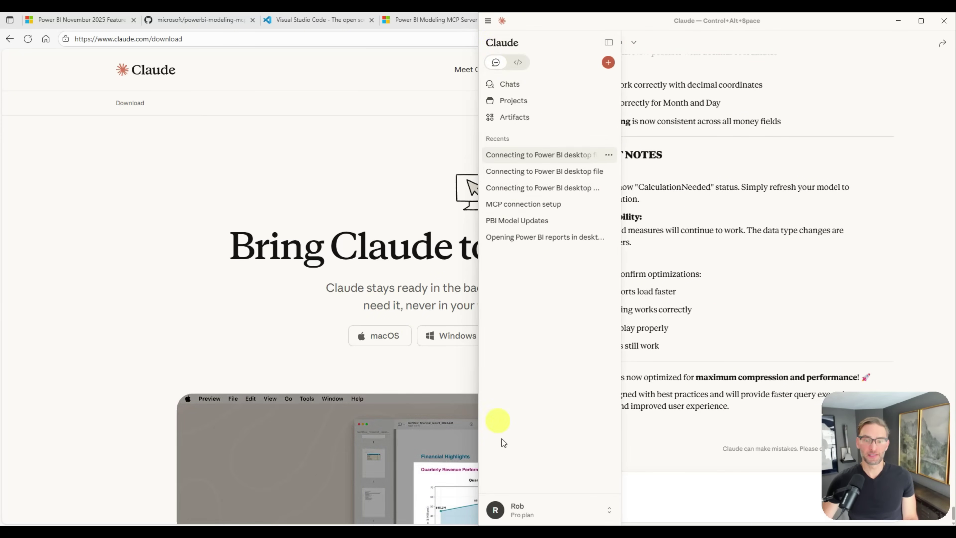
click(524, 516)
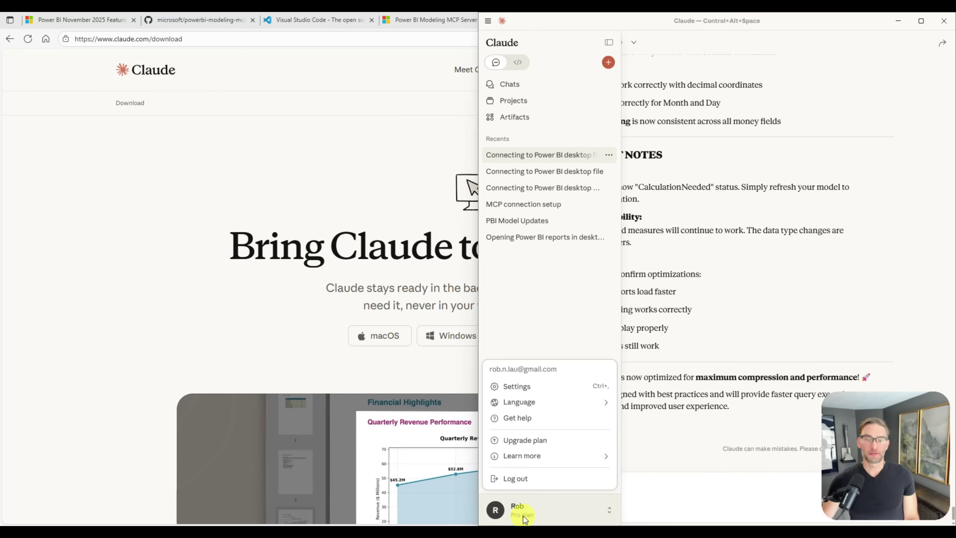
click(519, 390)
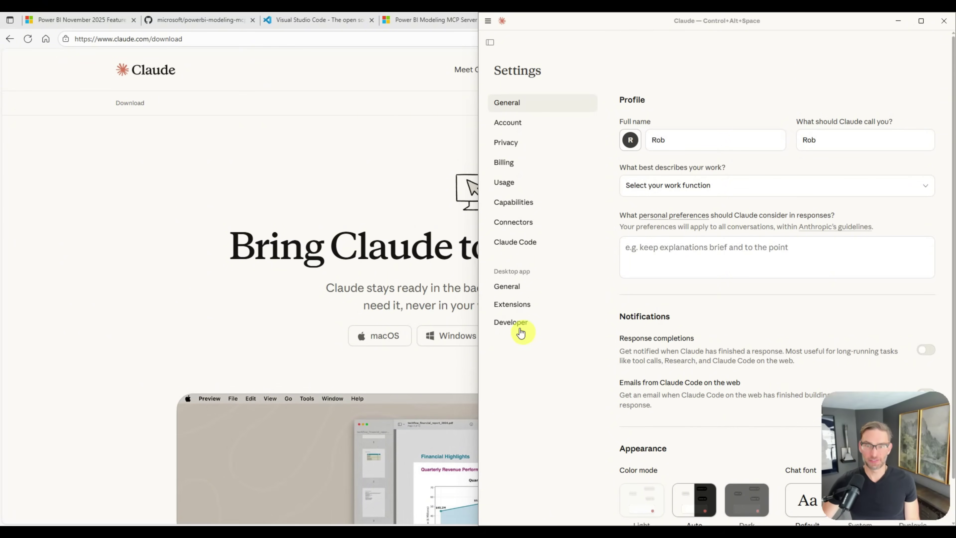
click(516, 326)
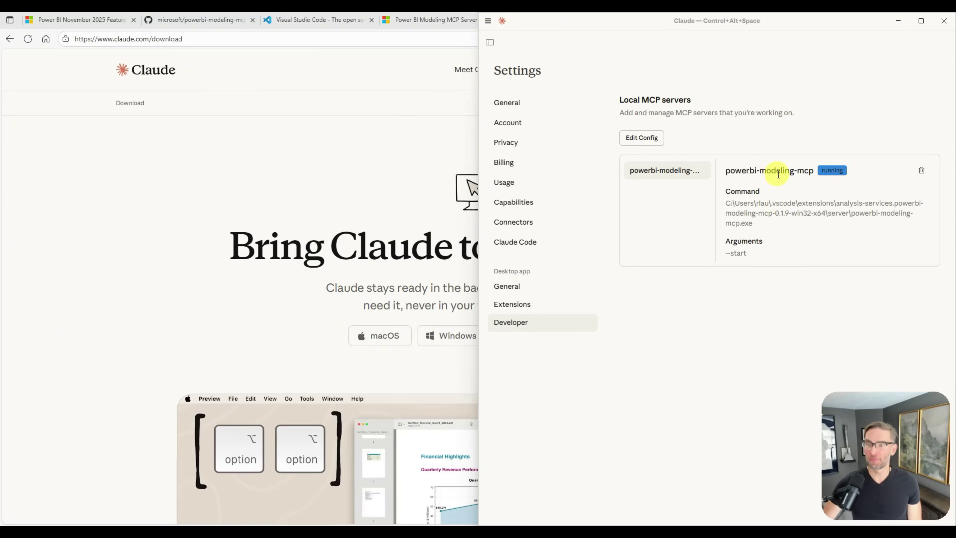
Confirm powerbi-modeling-mcp shows as running and open its config file folder via Edit Config.
double_click(834, 172)
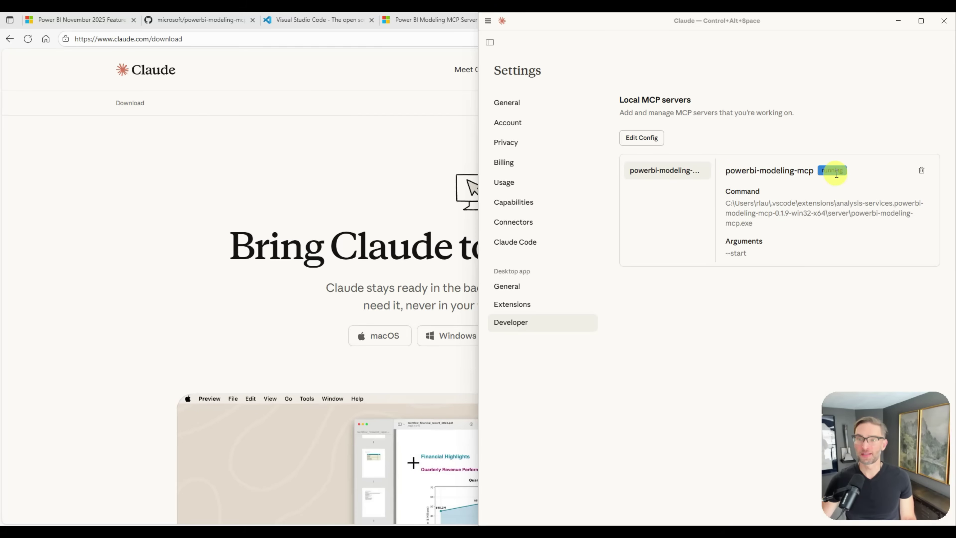
click(788, 255)
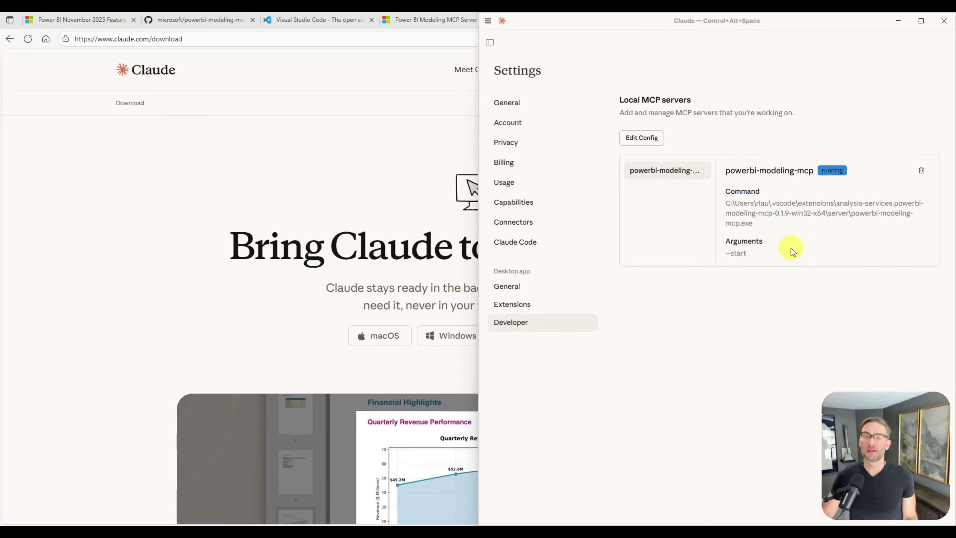
click(644, 144)
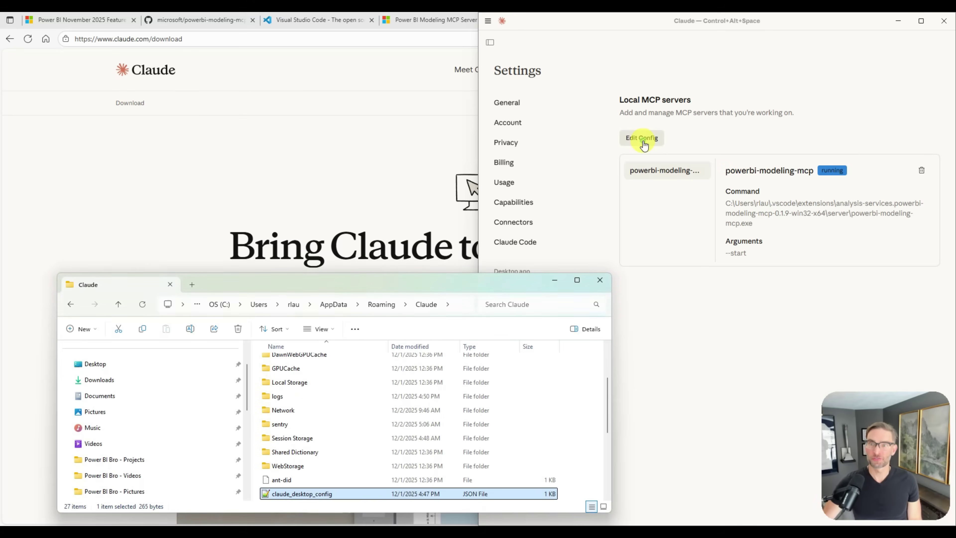
right_click(299, 498)
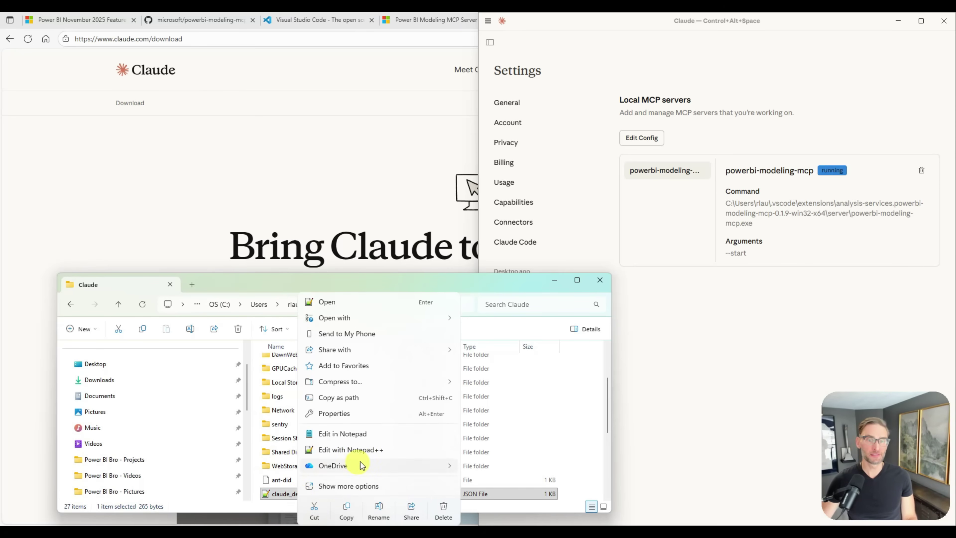
click(373, 450)
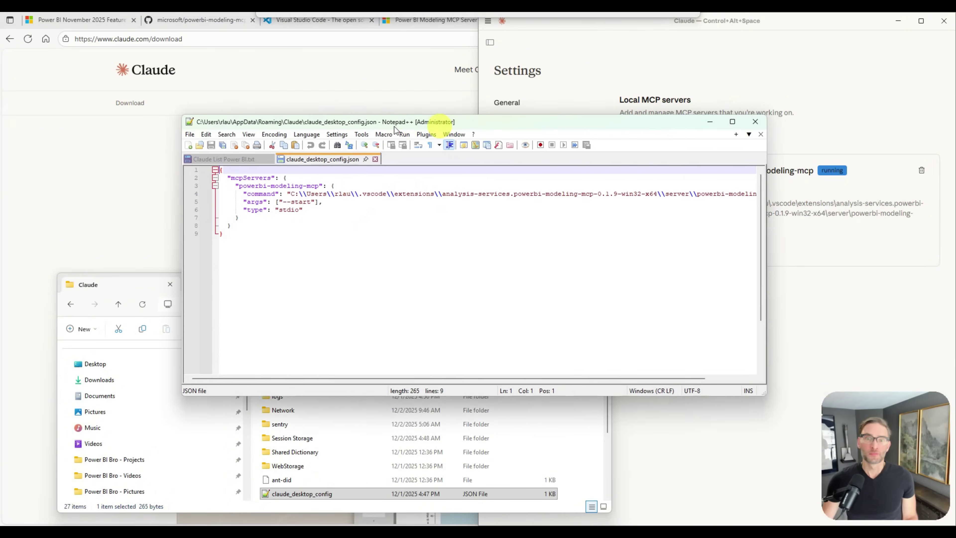
drag(394, 121, 272, 63)
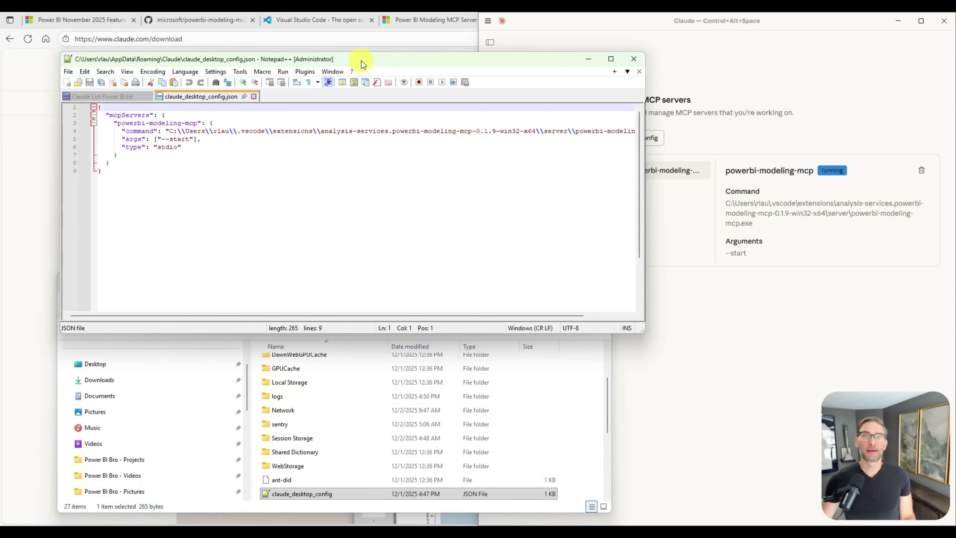
key(alt+F4)
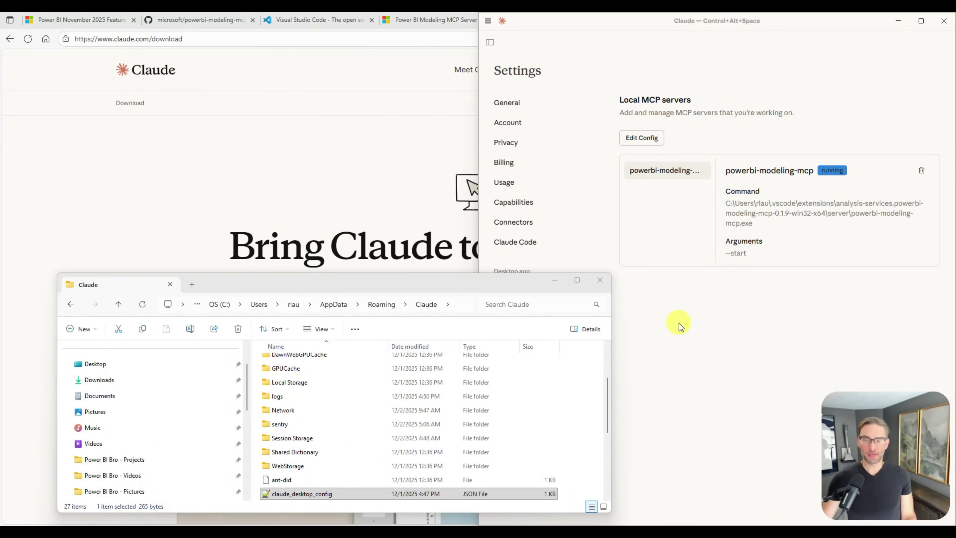
Focus the Claude Settings window, then bring the Power BI Desktop model diagram forward beside it.
click(688, 333)
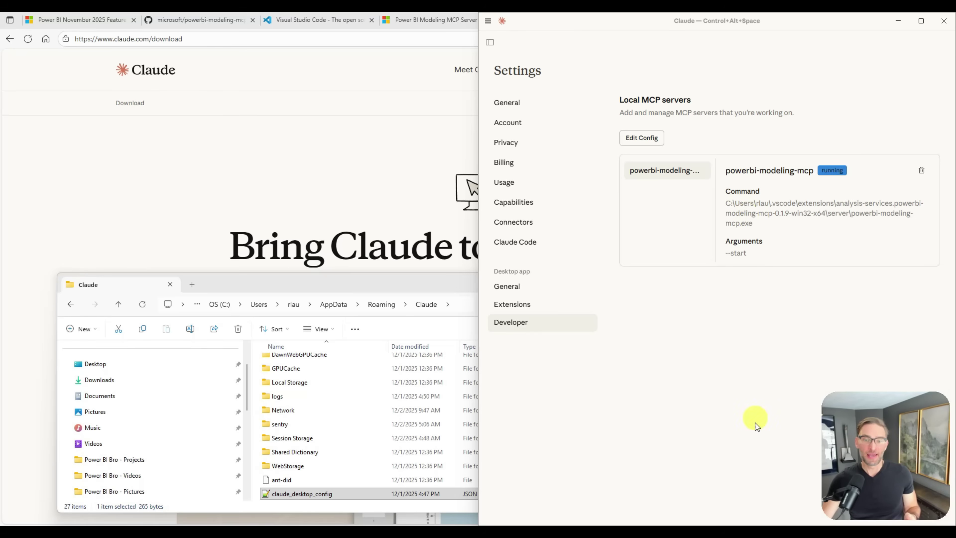
click(681, 524)
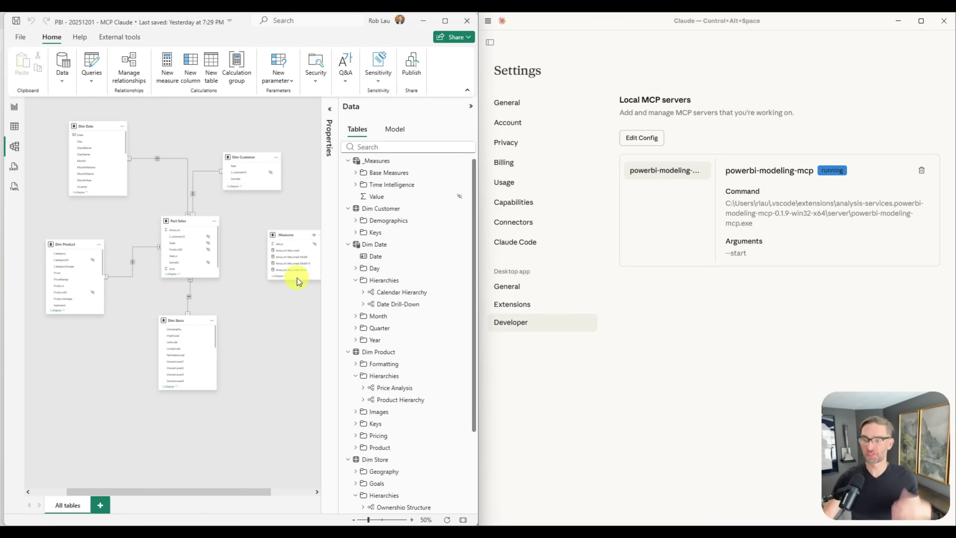
Switch Claude's settings to the General page, then briefly open and close the chats sidebar.
click(498, 106)
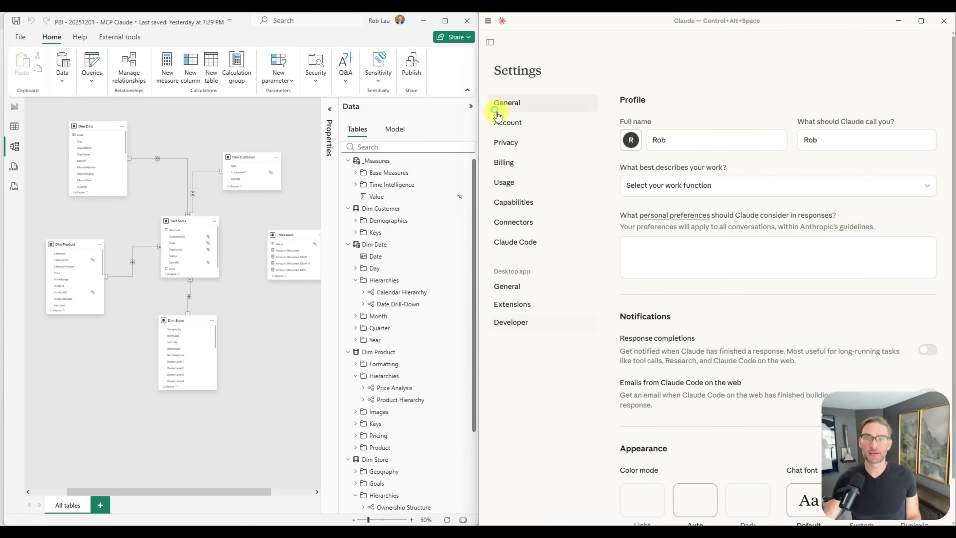
click(489, 42)
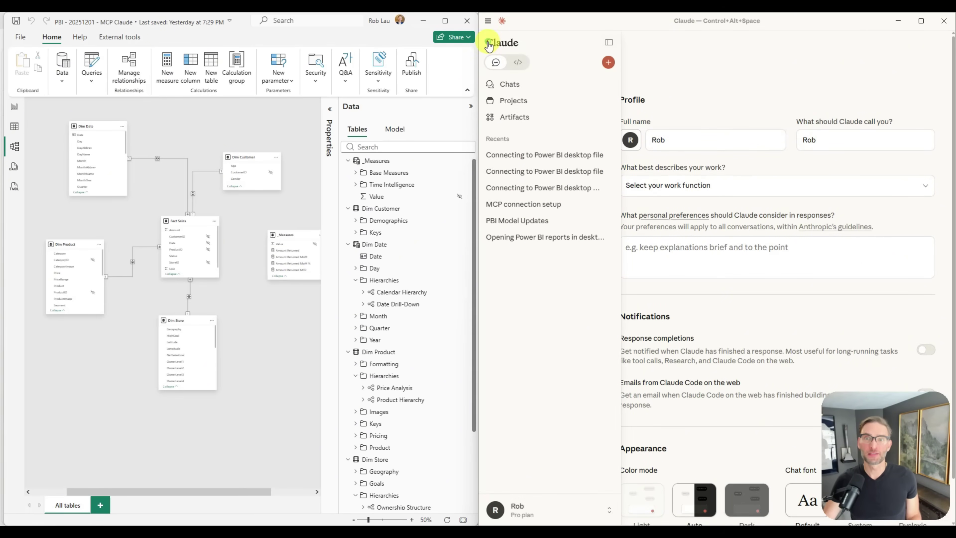
click(520, 160)
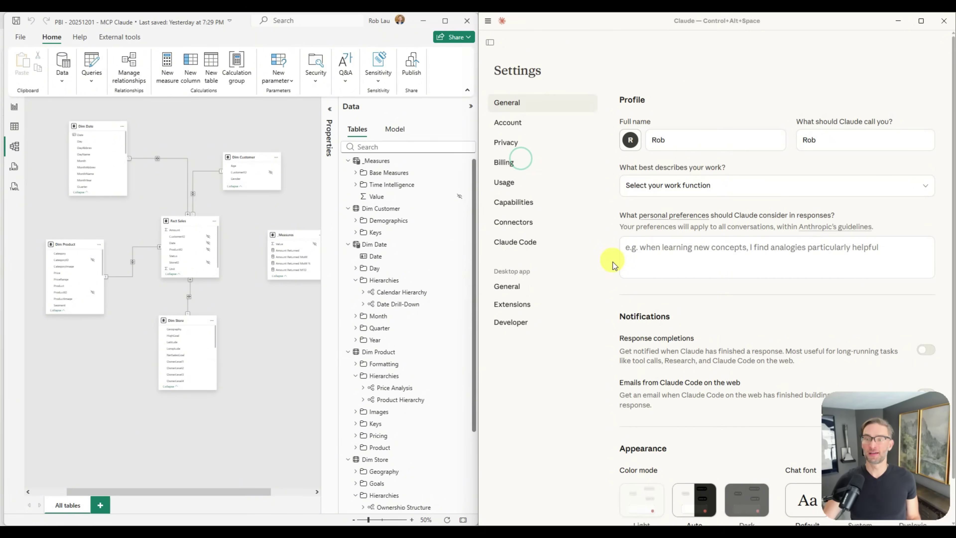